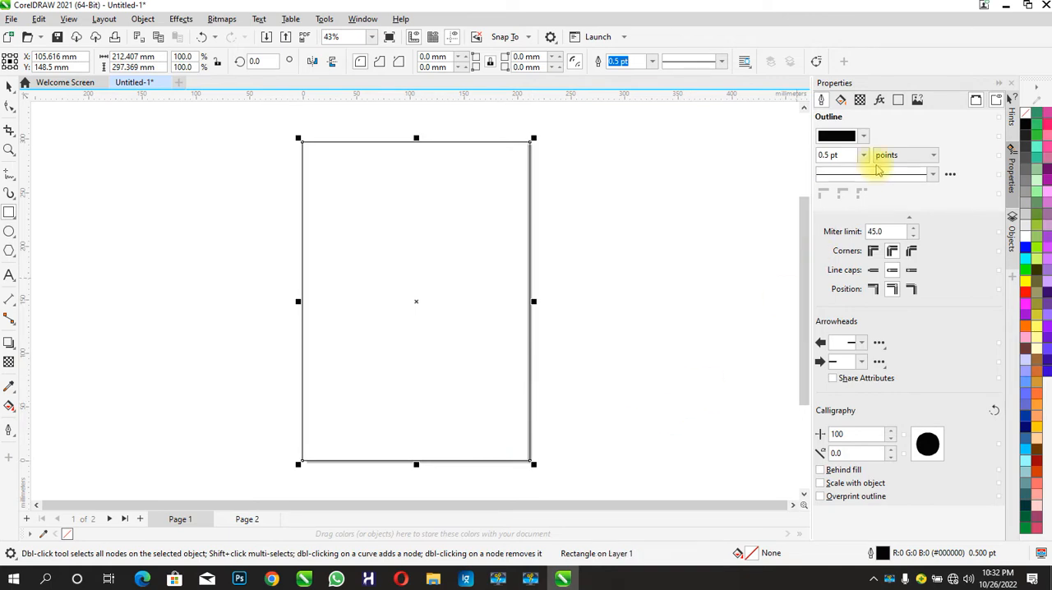
- Remove the page rectangle's outline and bring the dark blue wave background image in from the Corel tutorial folder on the desktop
click(843, 169)
click(1004, 7)
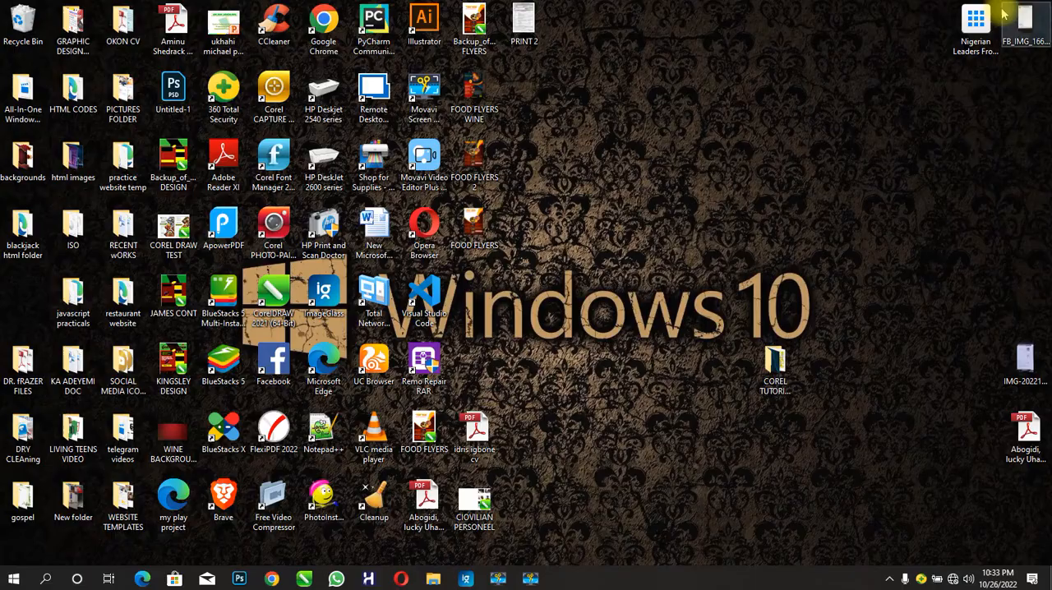
double_click(738, 346)
drag(170, 138, 651, 244)
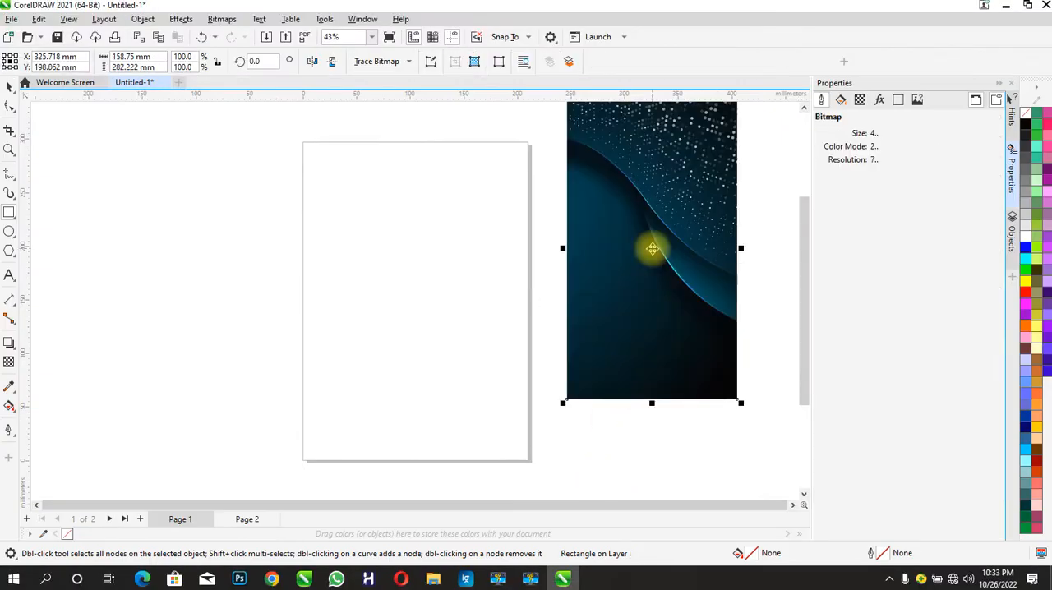
- Enlarge the dark blue wave image and PowerClip it inside the page rectangle
drag(738, 400, 769, 453)
right_click(713, 375)
click(752, 364)
click(357, 315)
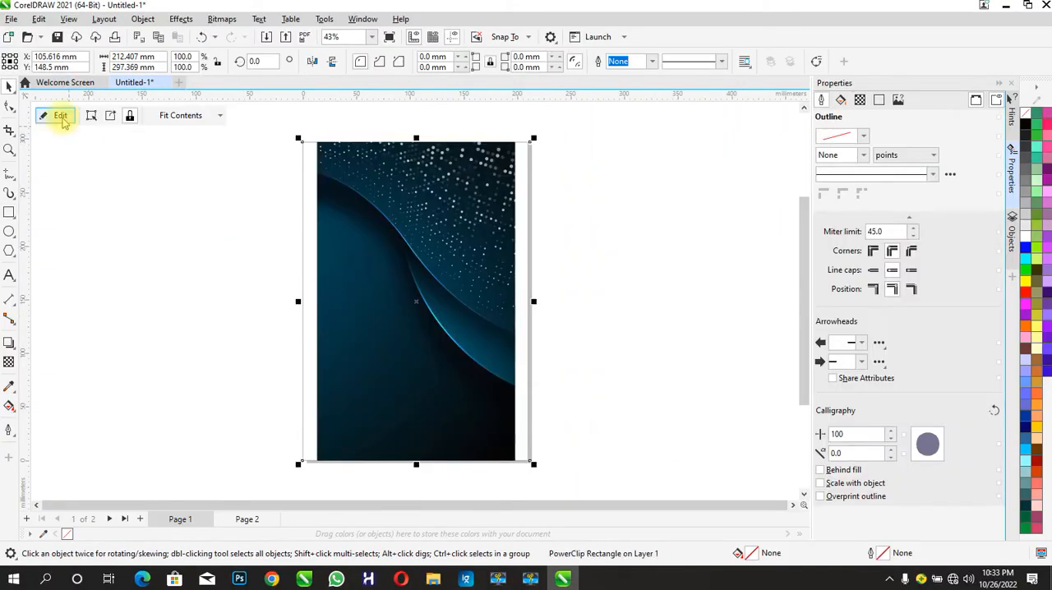
- Stretch the wave image inside the PowerClip to about 239 × 329 mm to cover the whole rectangle, and finish editing
click(61, 116)
drag(522, 306, 545, 306)
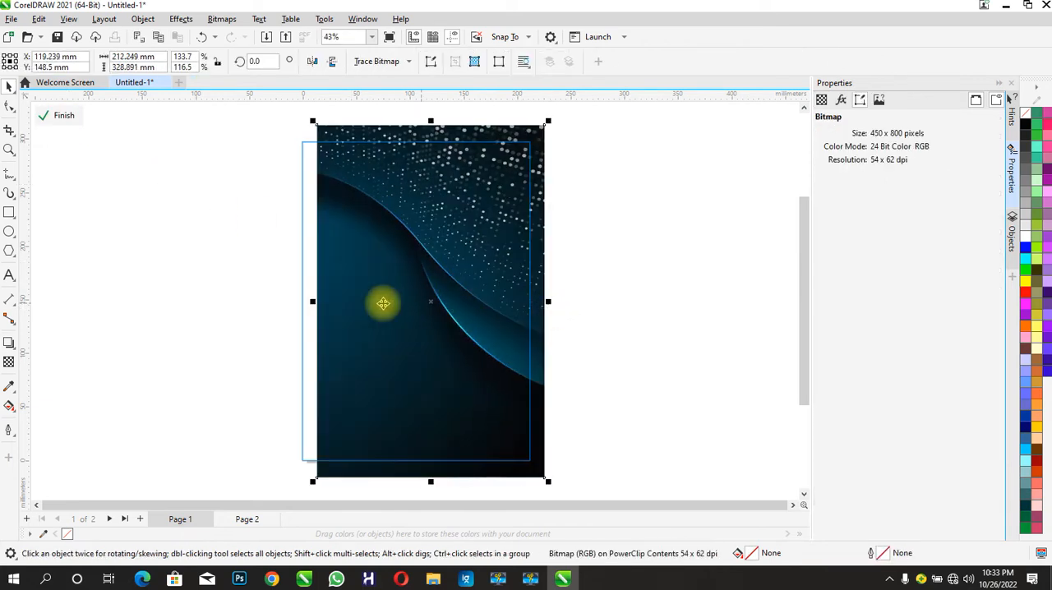
drag(313, 304, 284, 305)
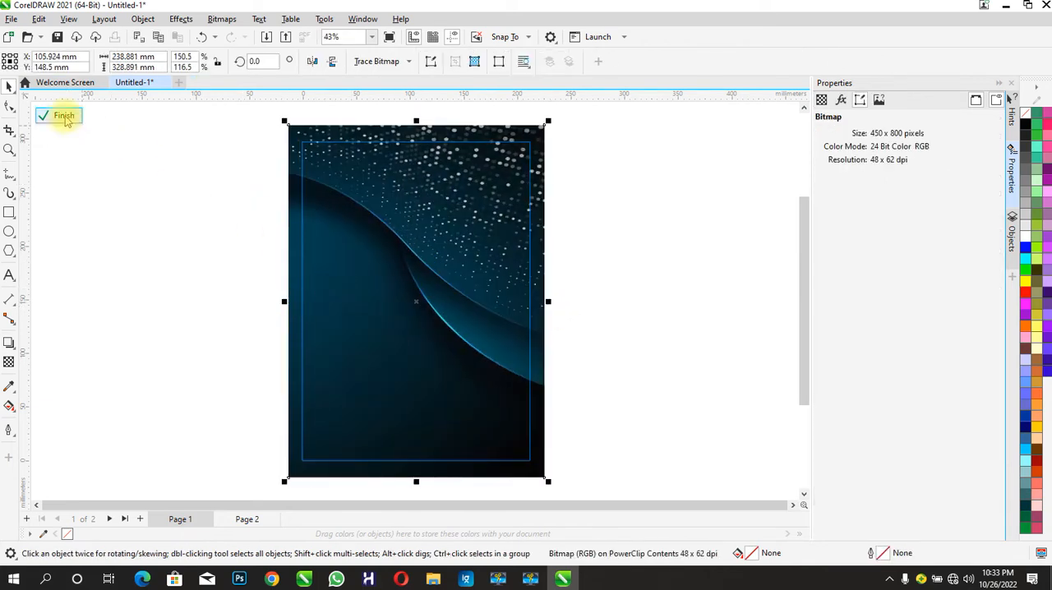
click(63, 116)
- Draw a circle about 113 mm wide left of the page and import the red floral image, scaled to about 136 mm wide
click(9, 231)
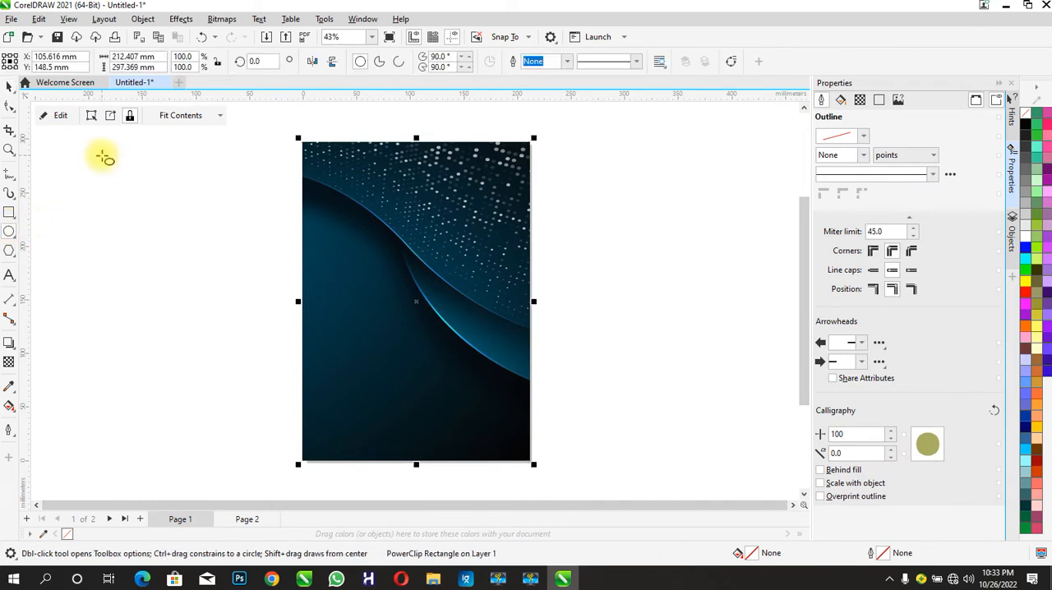
drag(102, 156, 227, 273)
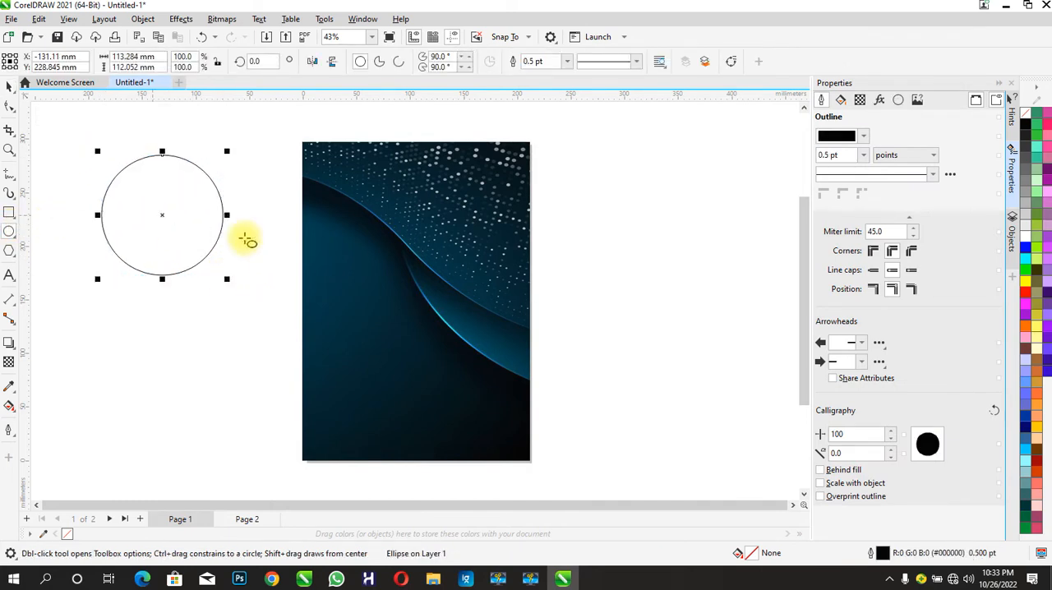
click(1006, 6)
drag(218, 154, 627, 258)
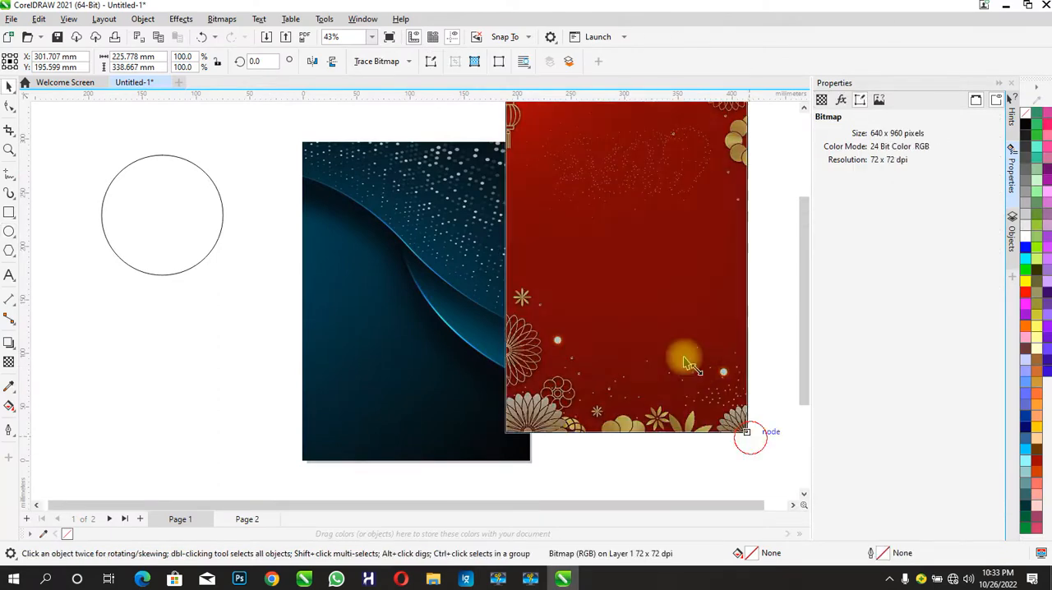
drag(749, 435, 651, 293)
- PowerClip the red floral image inside the circle so its plain red area fills the shape
right_click(651, 288)
click(662, 364)
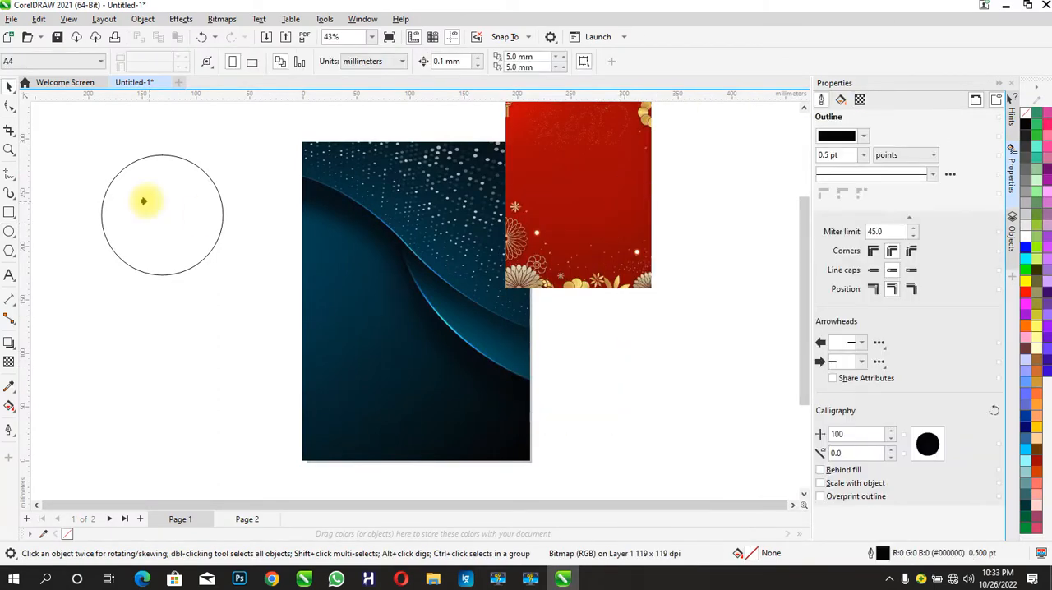
click(100, 210)
click(173, 238)
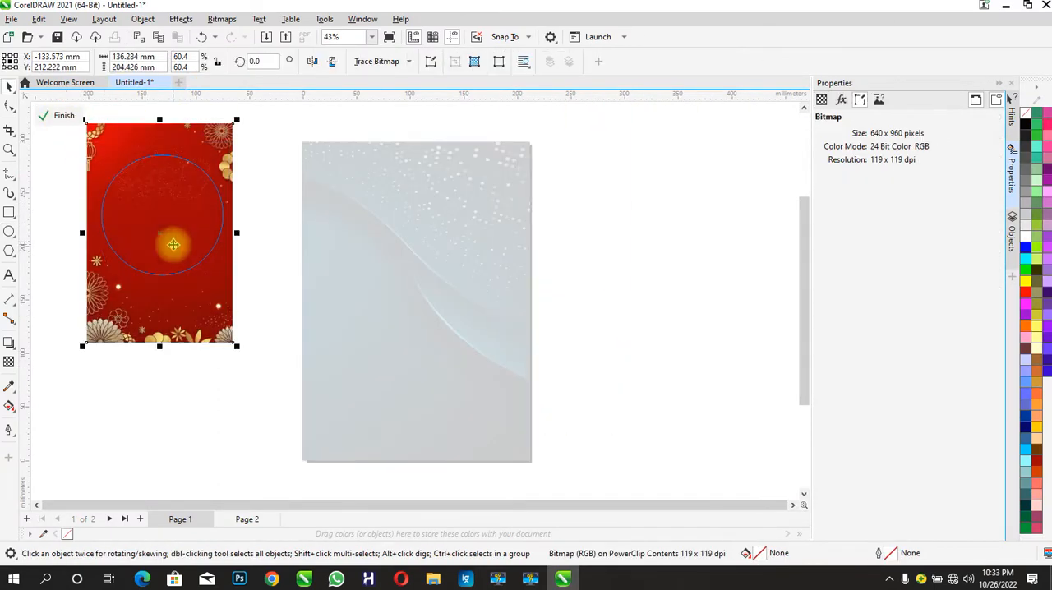
click(62, 118)
- PowerClip the red circle into the page rectangle and place it, without an outline, over the page's upper-left corner
right_click(179, 231)
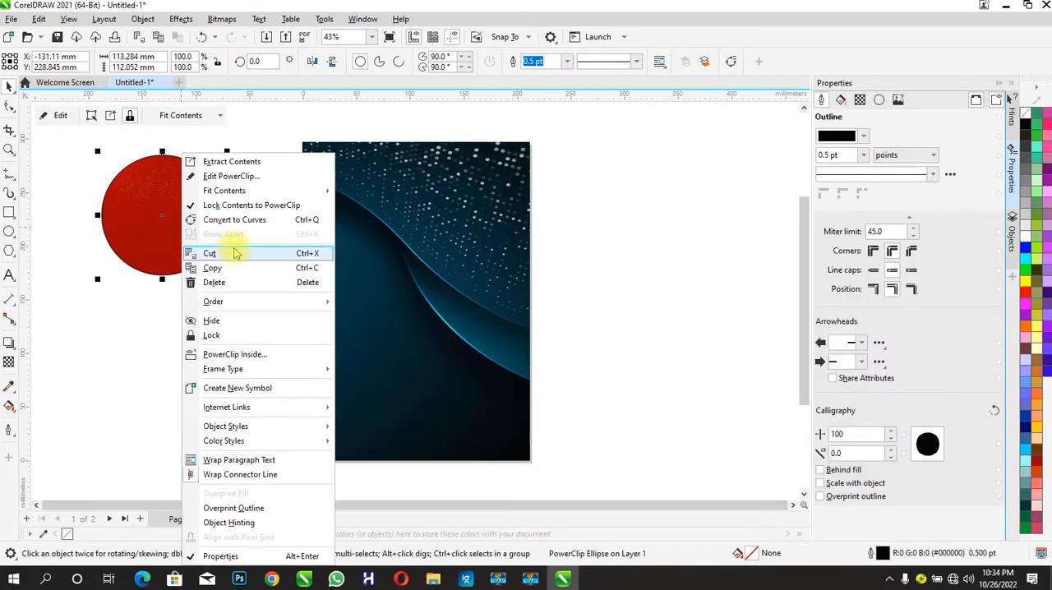
click(231, 352)
click(319, 245)
click(57, 115)
drag(437, 311, 364, 200)
click(864, 154)
click(831, 167)
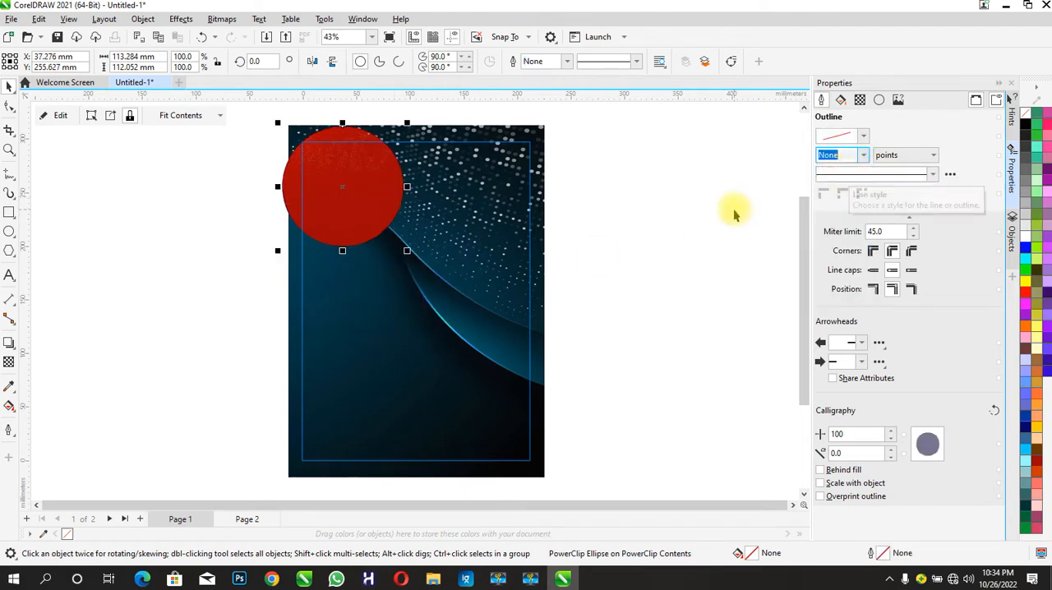
- Duplicate the red circle, place the copy at the page's lower left and enlarge it to about 183 mm wide
key(ctrl+d)
click(352, 208)
click(353, 208)
key(ctrl+d)
drag(353, 208, 200, 365)
drag(252, 405, 364, 485)
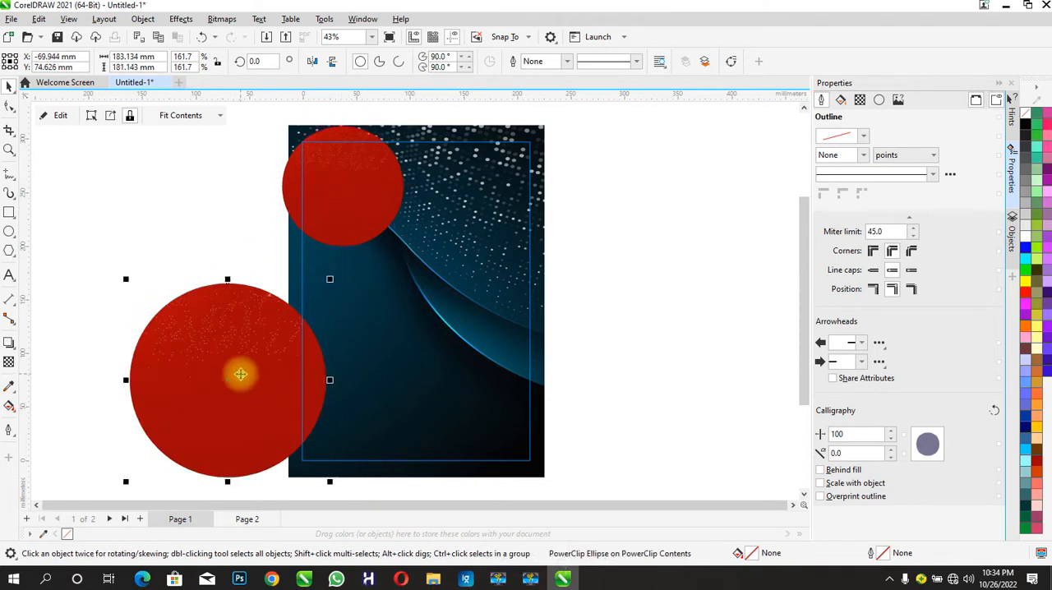
- Reposition the red floral image inside the large circle so the gold ornaments stay outside its edge
click(47, 123)
drag(261, 350, 253, 382)
drag(253, 380, 259, 371)
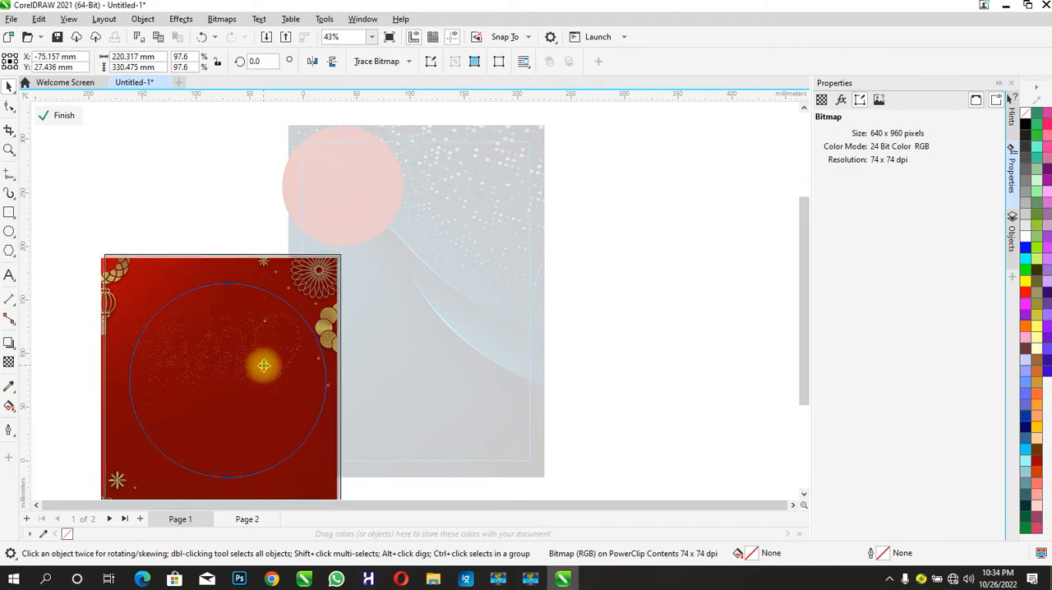
click(64, 114)
- Move the large red circle over the page's lower-left area and enlarge it to about 226 mm wide
drag(227, 384, 339, 375)
drag(442, 274, 469, 245)
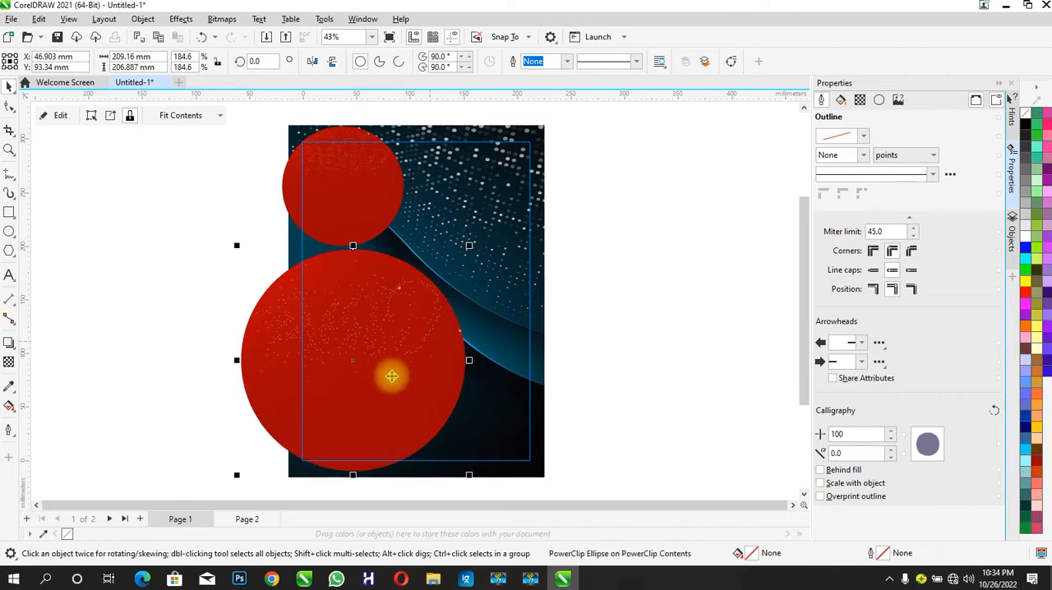
drag(390, 372, 398, 364)
drag(475, 236, 481, 223)
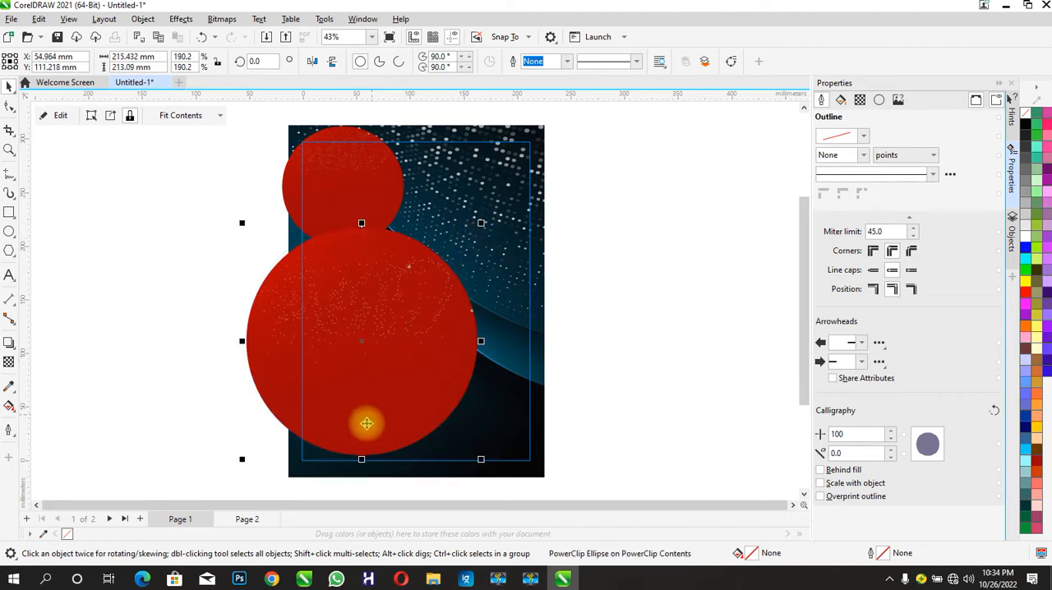
drag(242, 467, 235, 482)
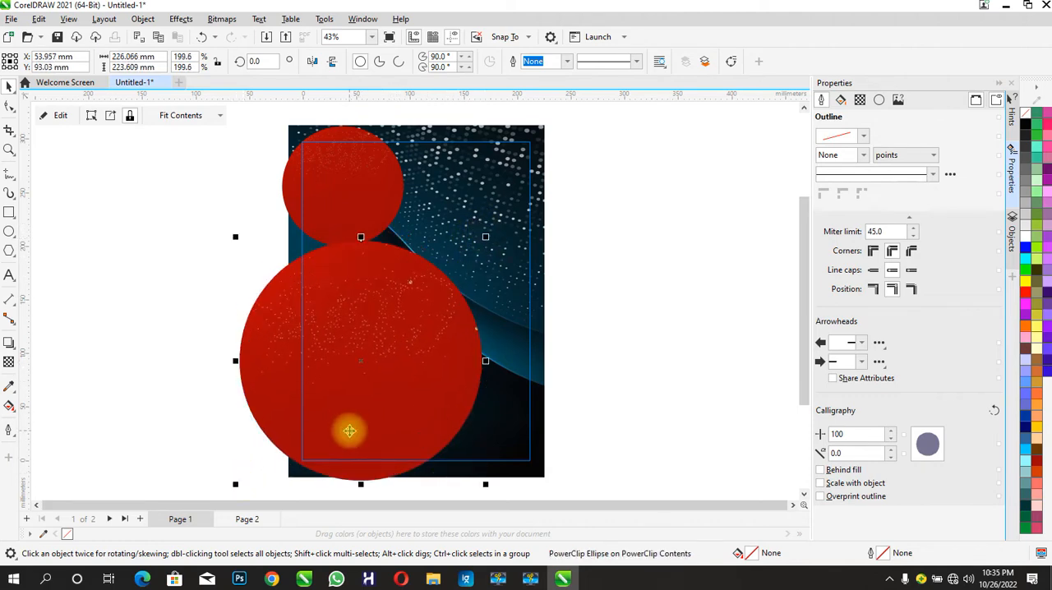
- Enlarge the small upper-left circle to about 123 mm wide and bring it in front of the large red circle
click(353, 189)
drag(405, 247, 417, 262)
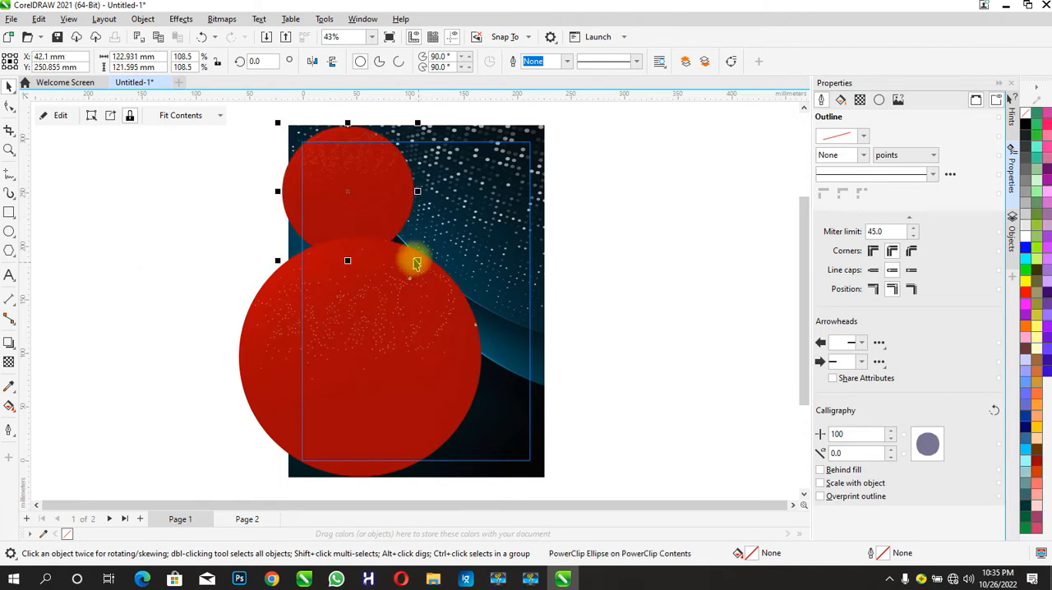
key(ctrl+Page_Up)
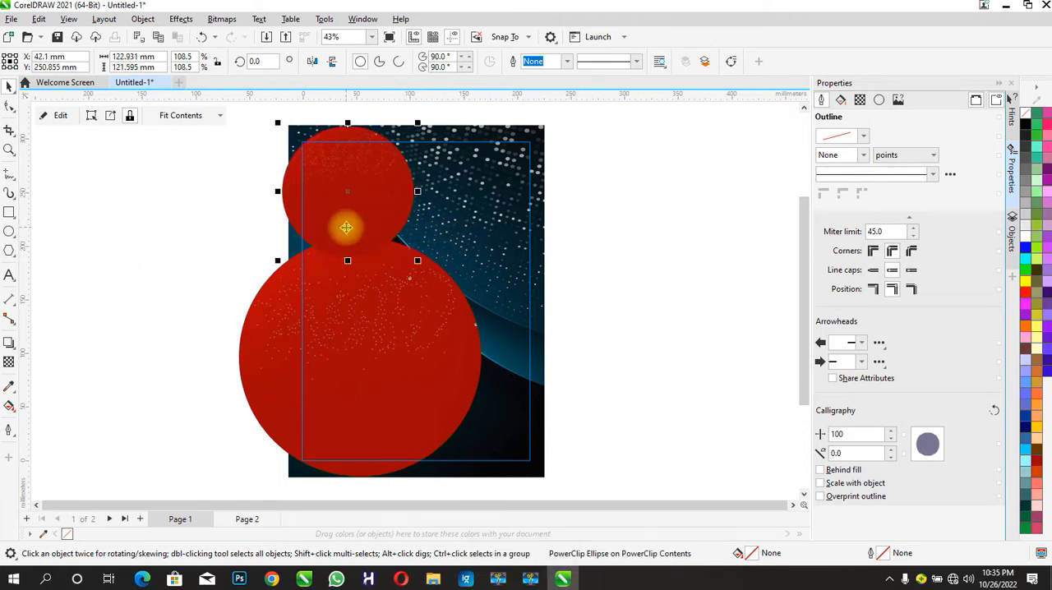
- Draw a circle about 161 mm wide left of the page and import the salmon plate photo, sized about 105 × 70 mm
key(F7)
drag(85, 217, 263, 392)
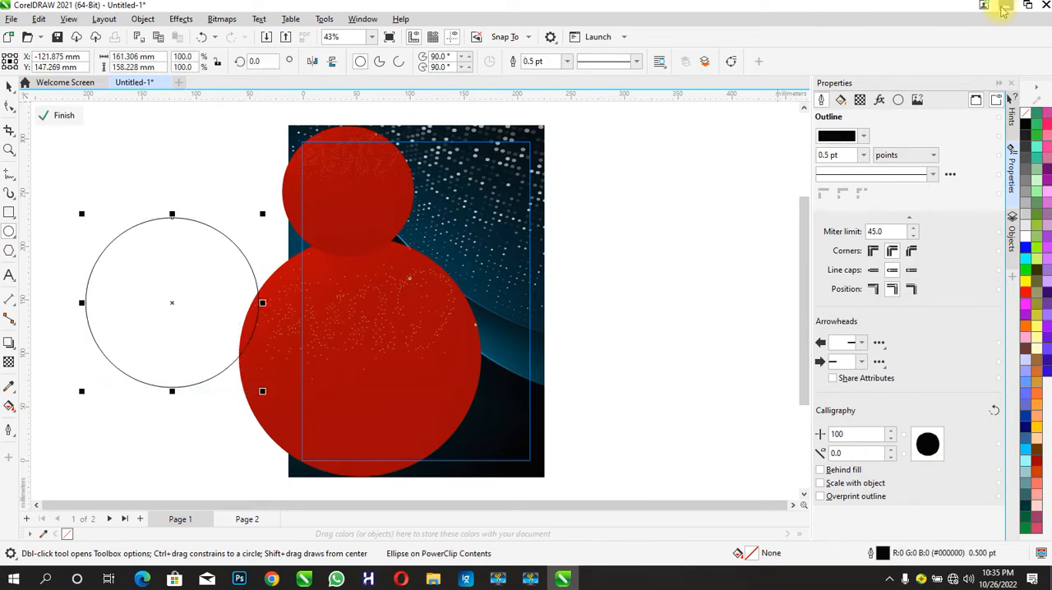
click(1005, 5)
drag(570, 181, 759, 375)
- PowerClip the salmon photo inside the new circle and enlarge it to about 277 × 185 mm so the plate fills the circle
right_click(736, 253)
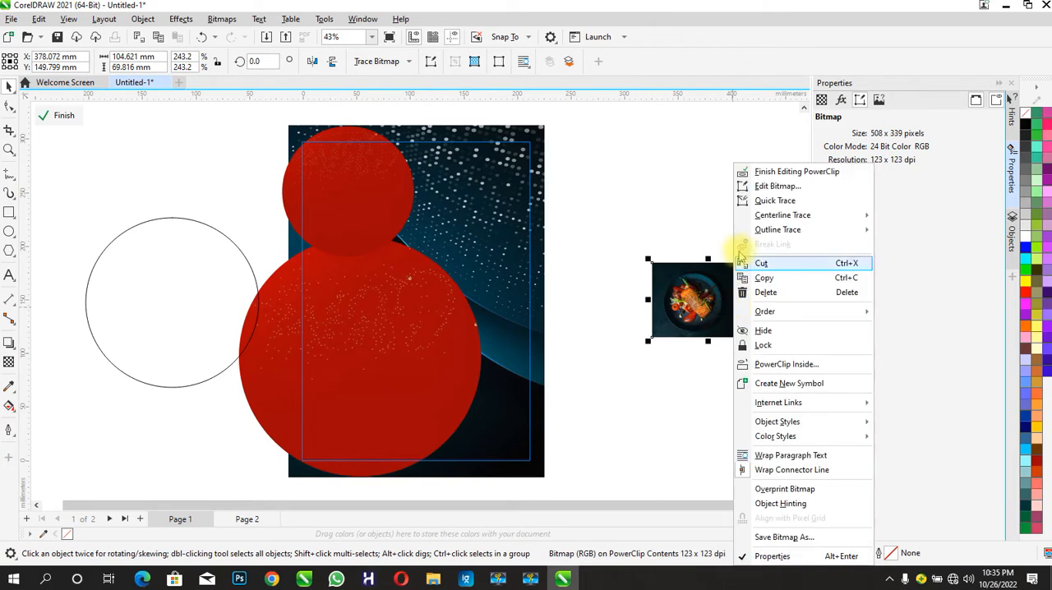
click(787, 364)
click(188, 291)
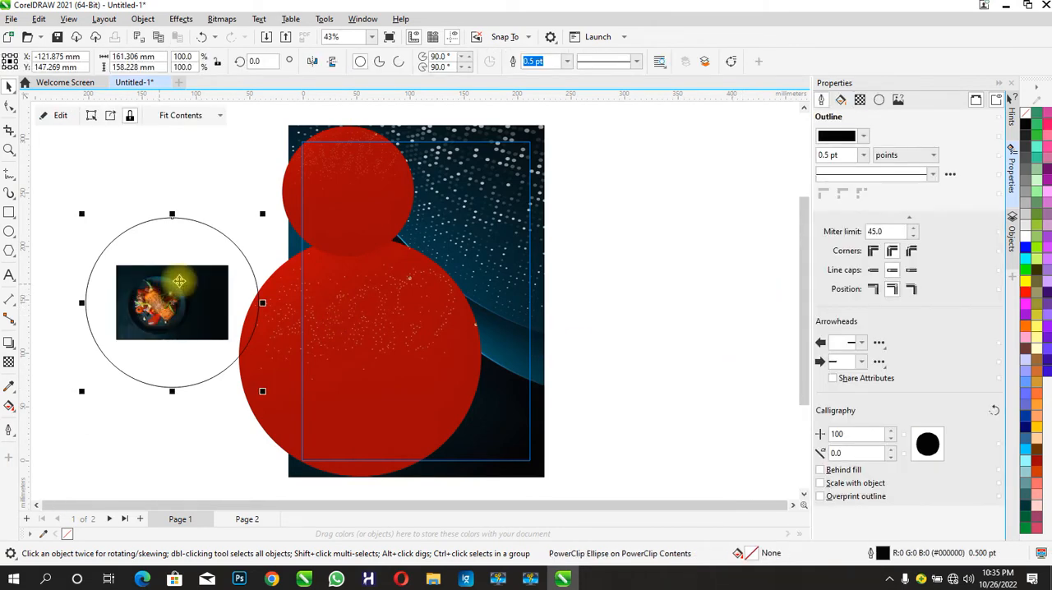
click(61, 116)
drag(232, 264, 383, 157)
drag(250, 217, 200, 270)
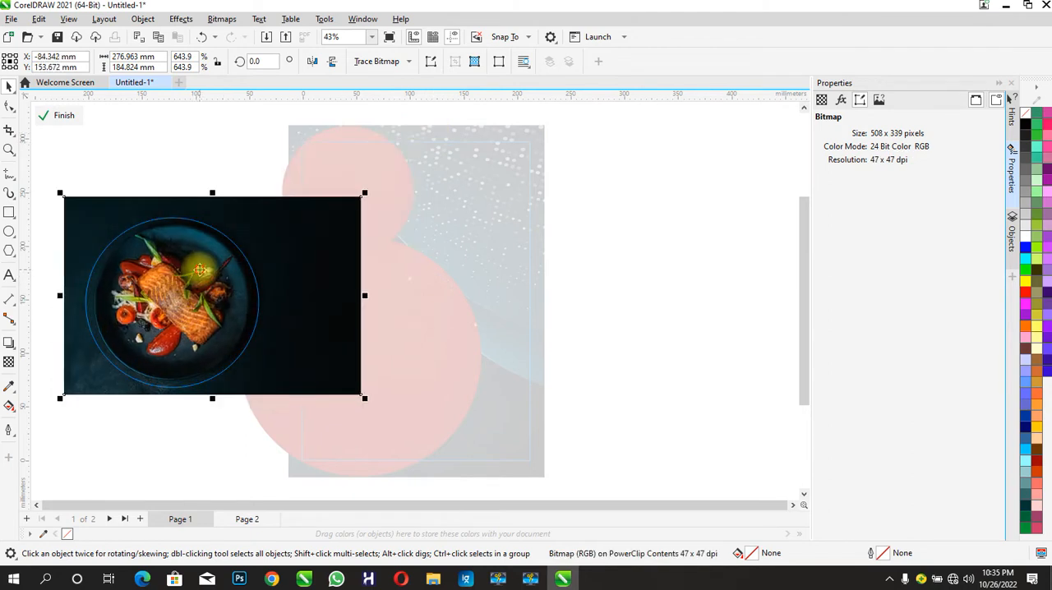
click(54, 115)
- Place the plate circle over the page's upper-right corner, behind the small red circle, and enlarge it to about 169 mm wide
drag(451, 233, 462, 199)
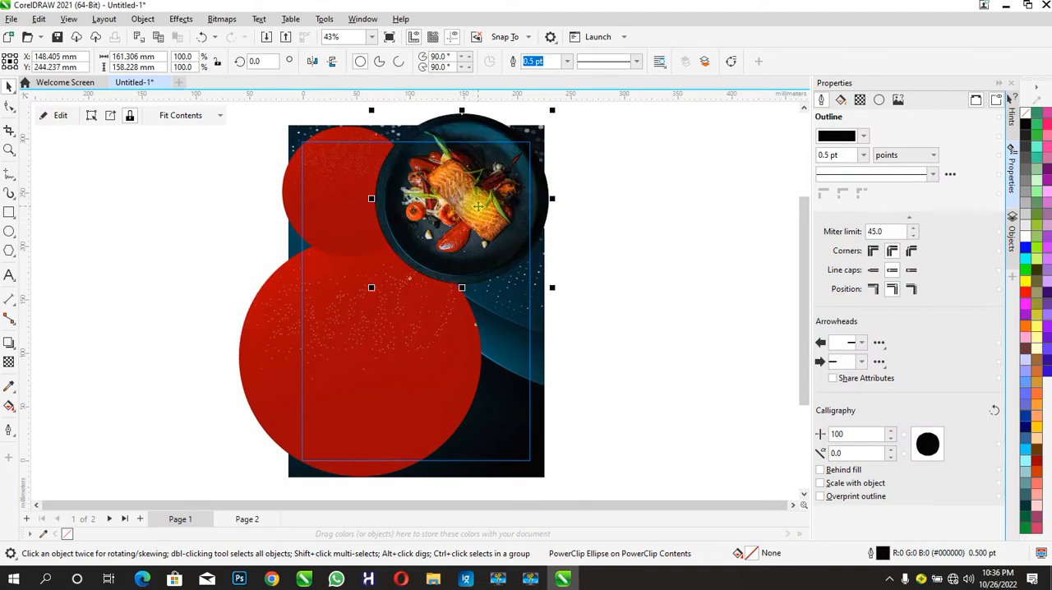
key(ctrl+Page_Down)
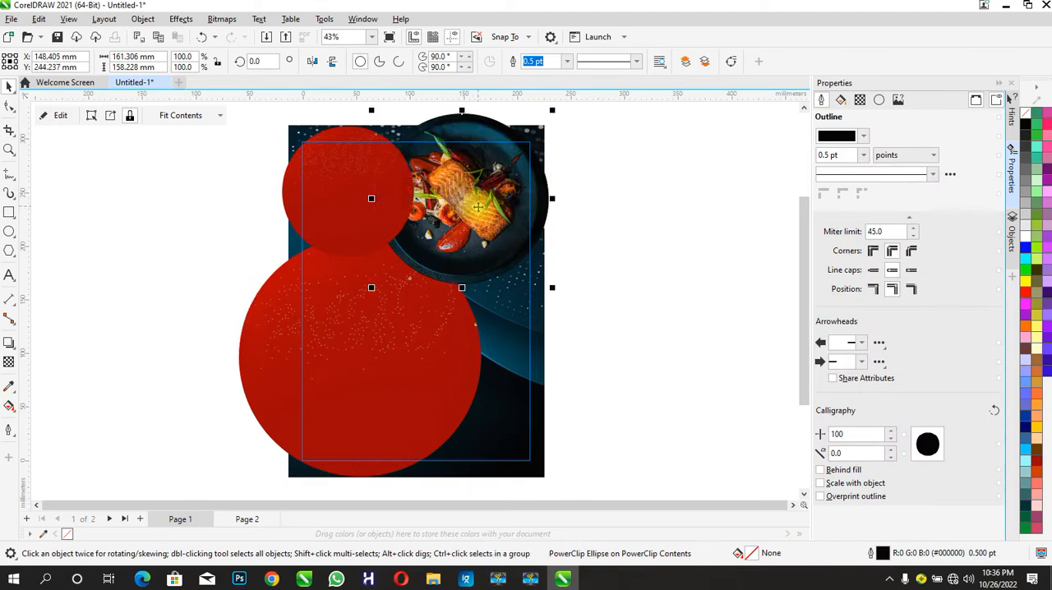
drag(552, 288, 560, 295)
drag(490, 223, 492, 220)
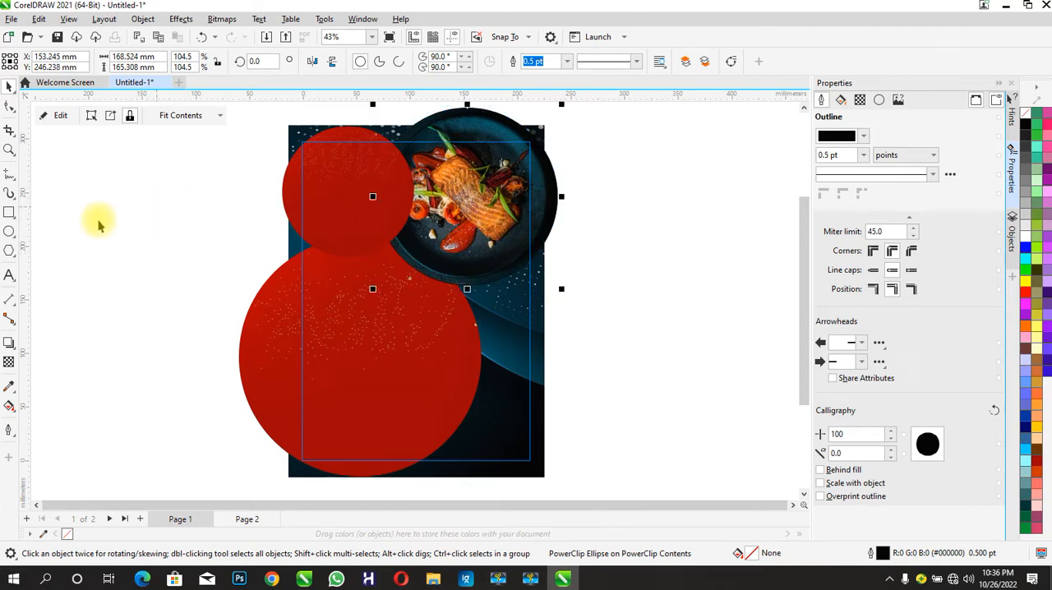
- Draw a circle about 167 mm wide left of the page and import the gold texture image, stretched to about 189 × 140 mm
click(8, 233)
drag(108, 224, 292, 409)
click(1004, 5)
drag(792, 187, 660, 333)
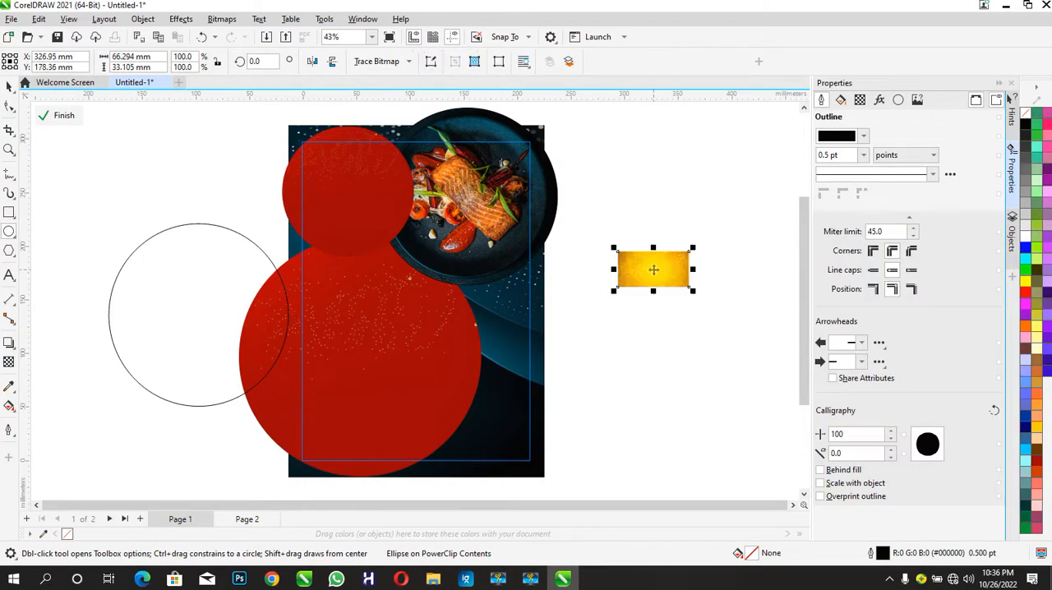
drag(654, 291, 655, 369)
drag(694, 310, 779, 319)
drag(617, 367, 566, 406)
- PowerClip the gold texture inside the new circle and enlarge it until it covers the whole circle
right_click(663, 370)
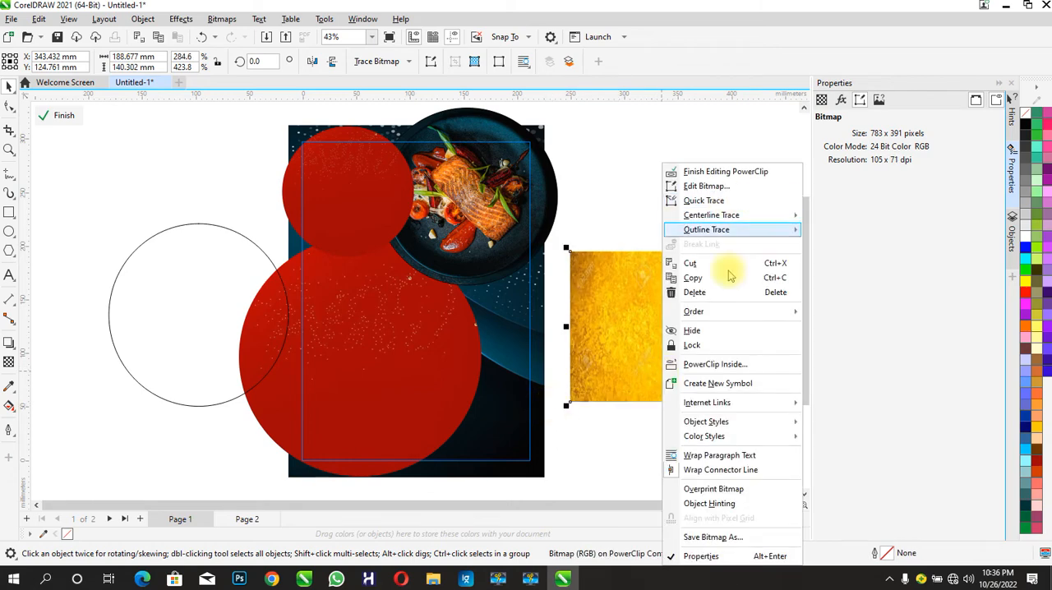
click(712, 364)
click(164, 298)
click(66, 115)
click(219, 240)
drag(299, 240, 369, 187)
drag(95, 394, 67, 413)
click(66, 116)
- Move the gold circle behind the plate circle, offset so that a gold crescent shows along the plate's lower-right edge
drag(206, 311, 493, 209)
click(493, 209)
key(ctrl+Page_Down)
key(ctrl+Page_Down)
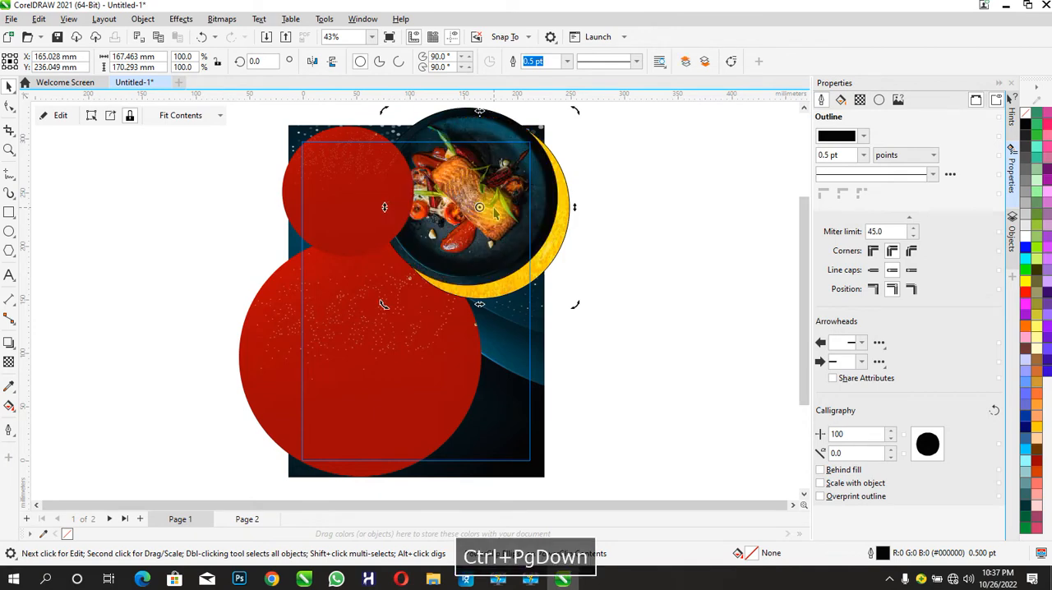
click(522, 250)
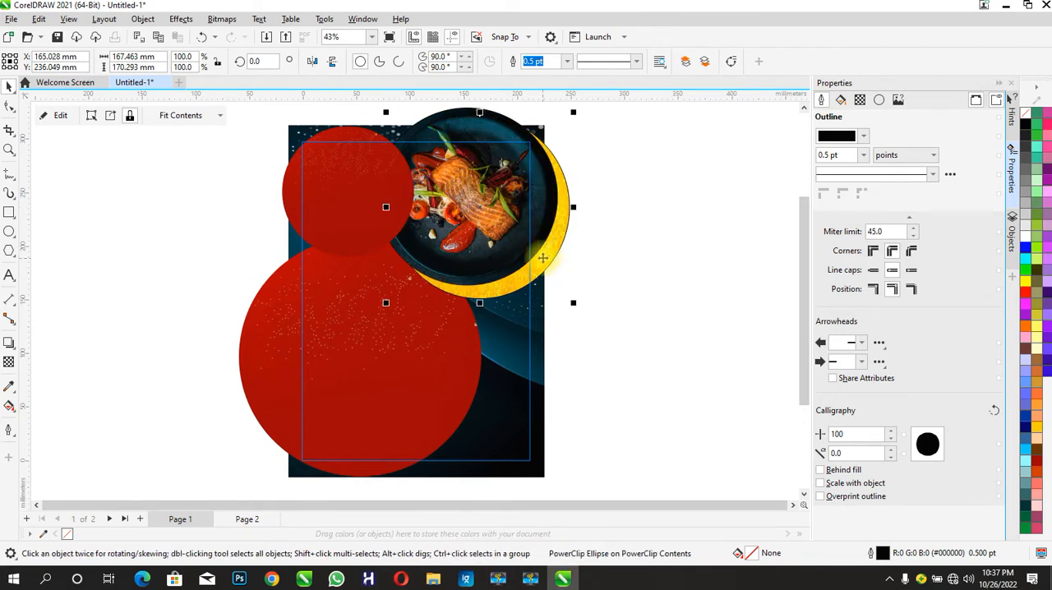
drag(543, 255, 536, 255)
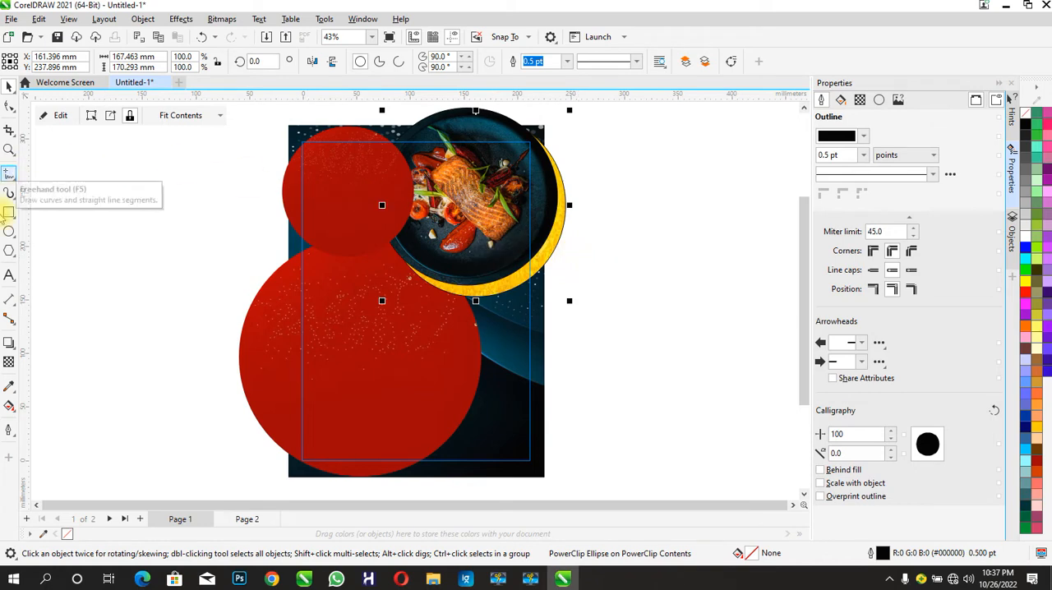
- Duplicate the small red circle, enlarge the copy to about 198 mm wide and place it over the page's upper-right corner
click(345, 217)
key(ctrl+d)
drag(369, 226, 719, 345)
drag(634, 371, 563, 247)
- Send the new red circle behind the gold circle and shift it to form a red band along the gold crescent's lower-right edge
key(ctrl+Page_Down)
key(ctrl+Page_Up)
key(ctrl+Page_Down)
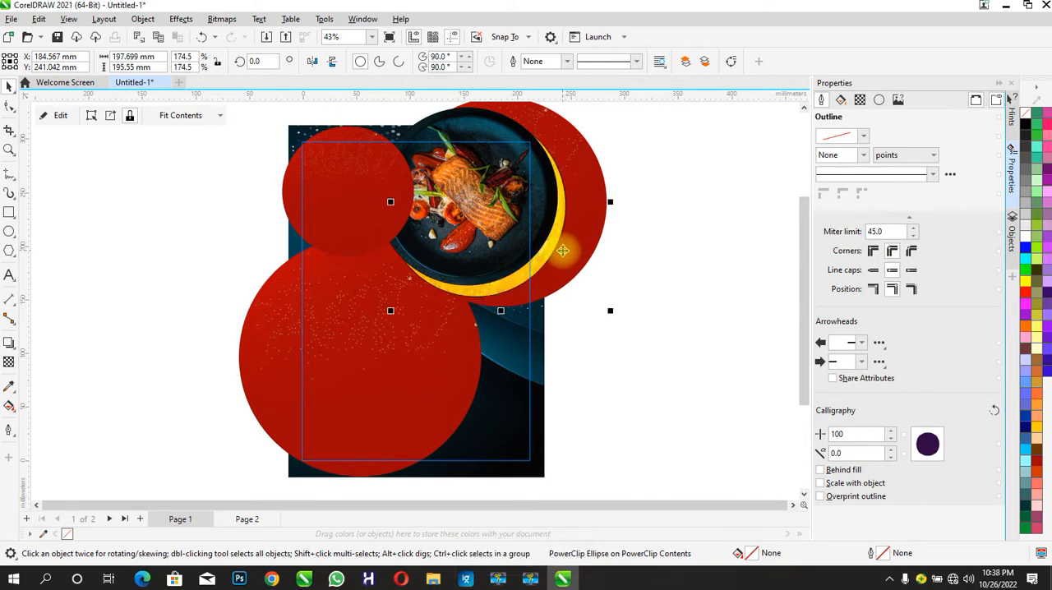
drag(562, 262, 567, 264)
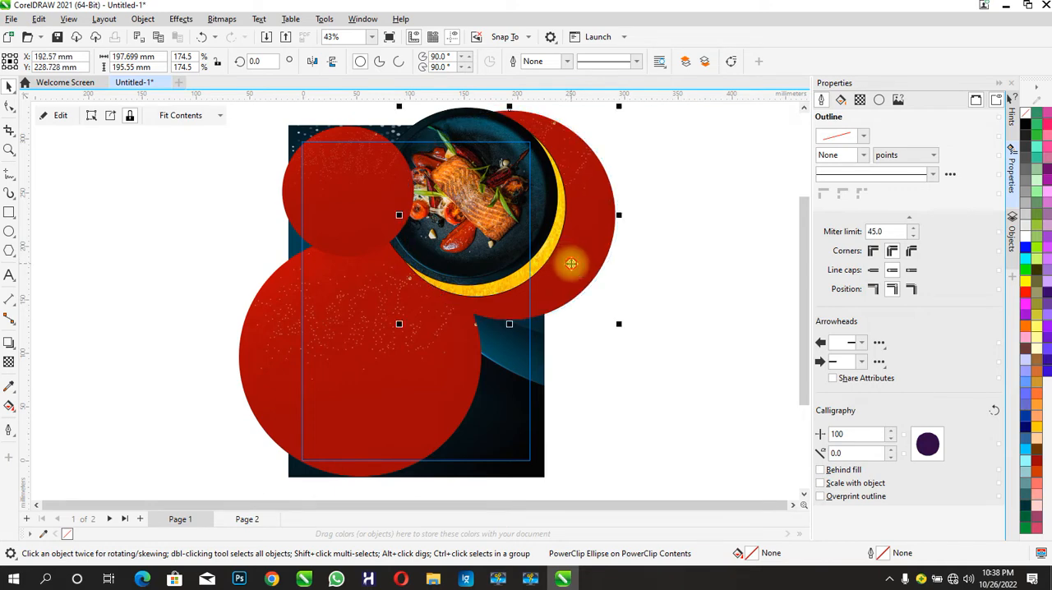
- Finish editing the PowerClip so the circles are cropped to the page rectangle
double_click(571, 264)
click(64, 115)
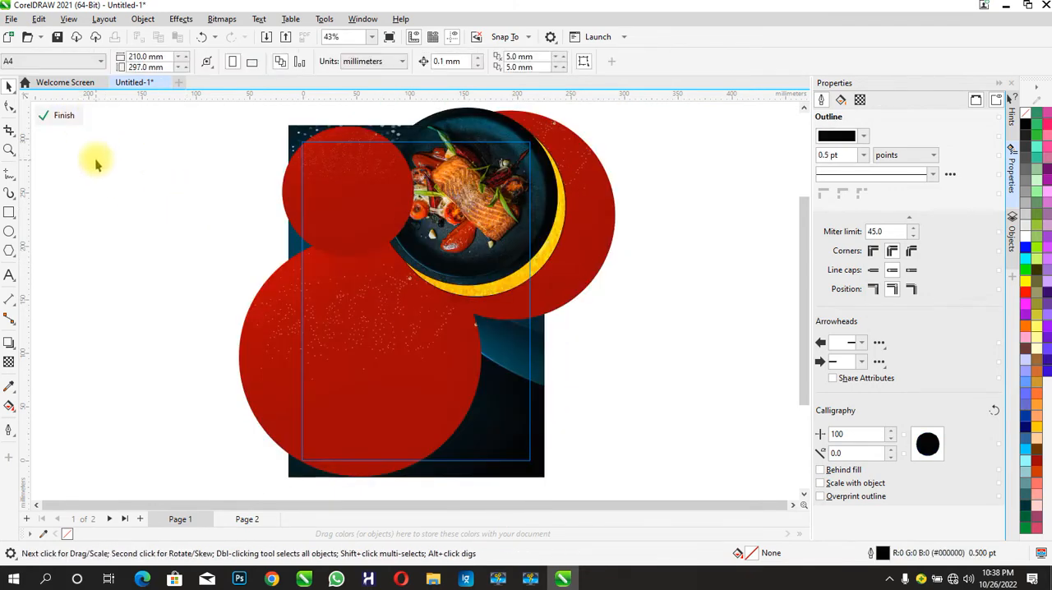
click(59, 116)
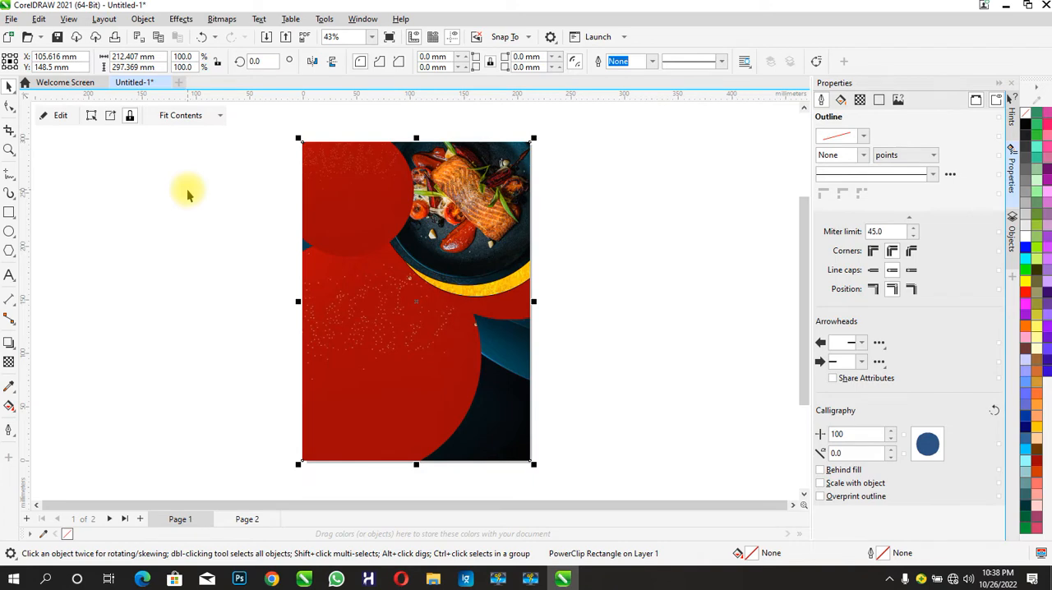
- Reopen the page rectangle's PowerClip contents and move the red circle behind the plate and the dark background image slightly upward
double_click(301, 223)
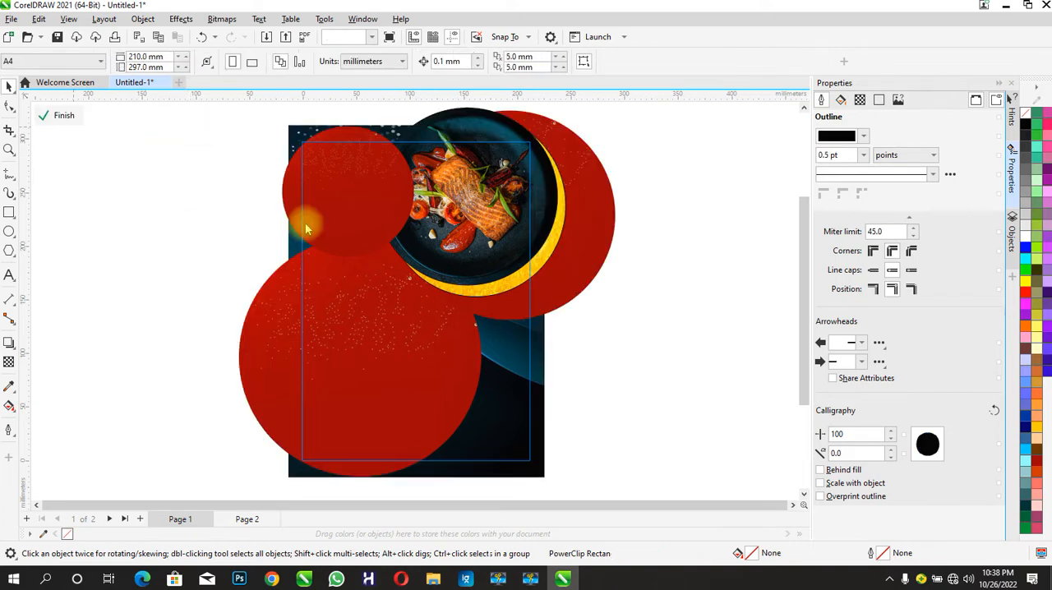
click(584, 287)
drag(583, 287, 580, 279)
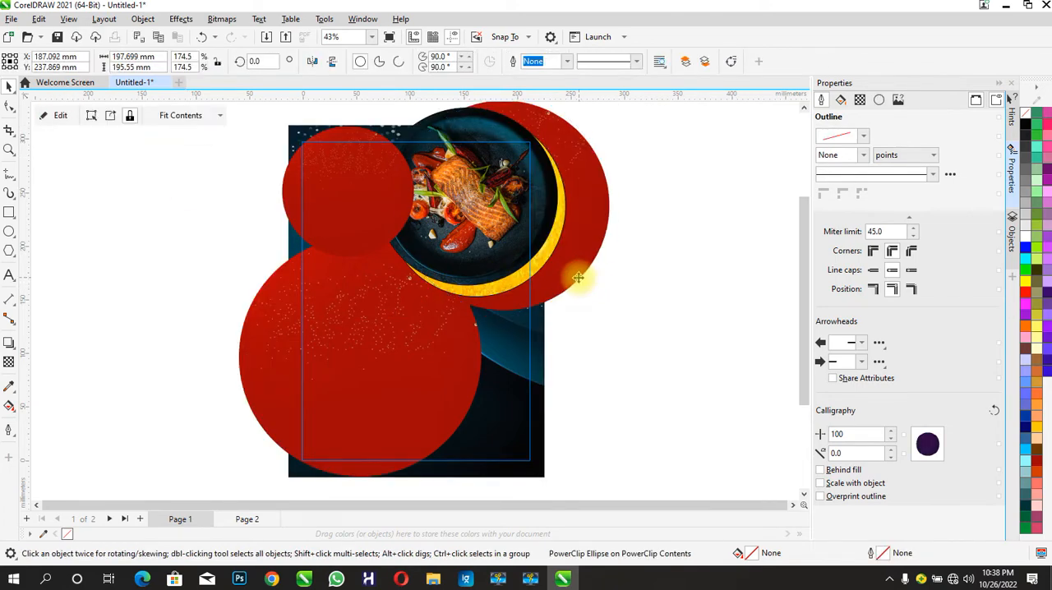
click(506, 400)
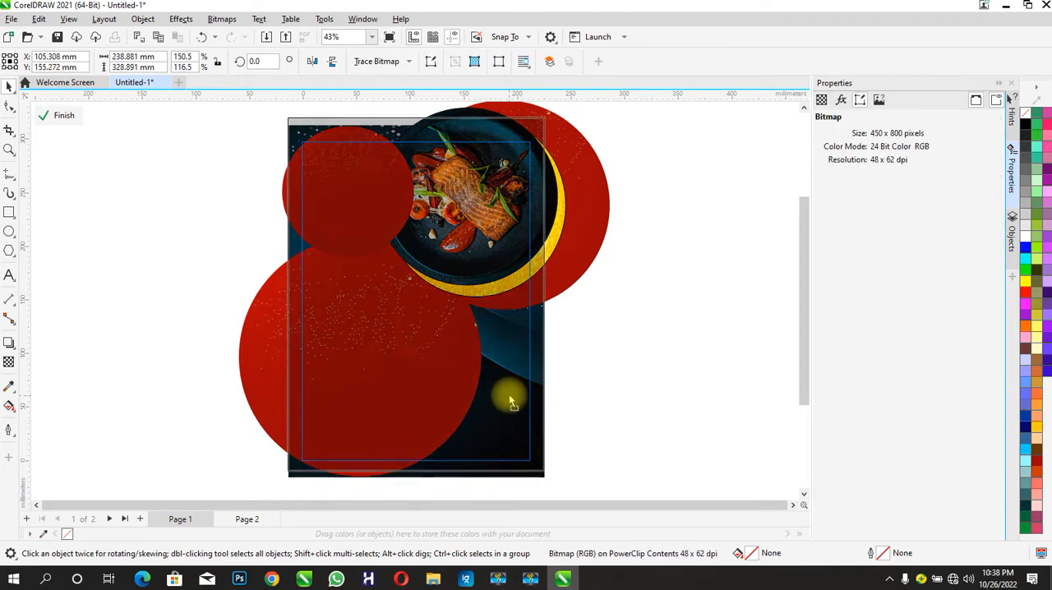
- Shift the lower-left red circle further left, enlarge it to about 232 mm wide and bring it forward over the gold crescent's end
drag(418, 365, 400, 356)
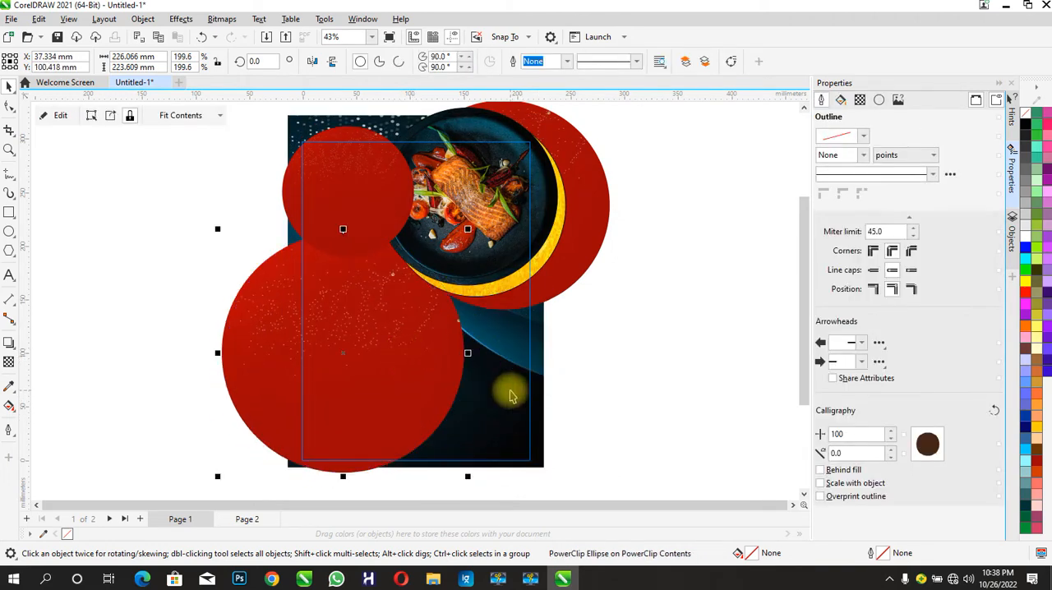
drag(389, 382, 380, 378)
drag(450, 229, 456, 223)
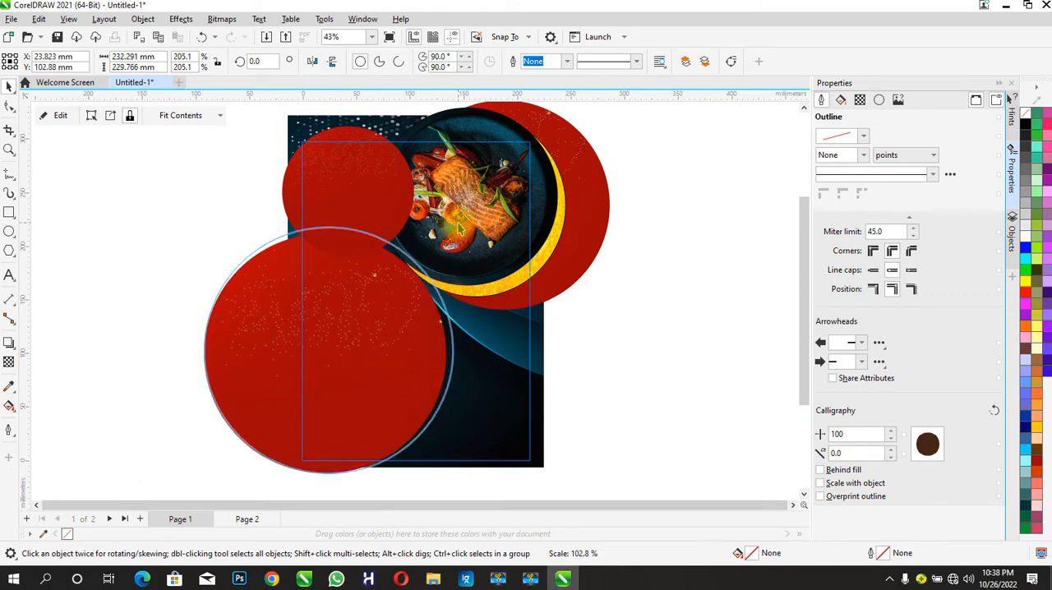
drag(351, 410, 351, 402)
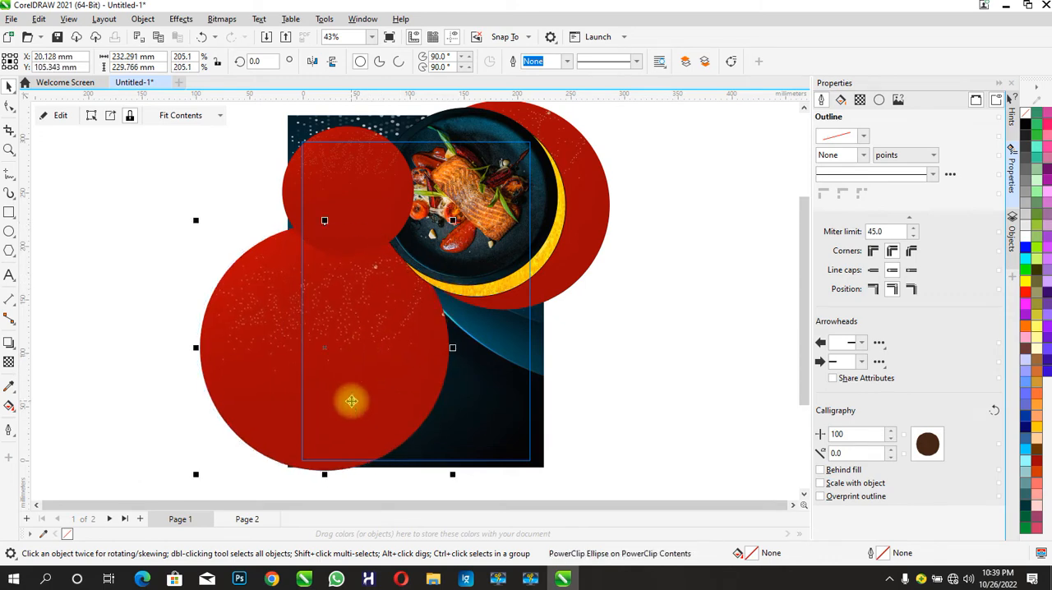
key(ctrl+Page_Up)
- Move the dark background image up, stretch it down to about 336 mm tall to cover the page's bottom edge, and finish editing the PowerClip
double_click(476, 421)
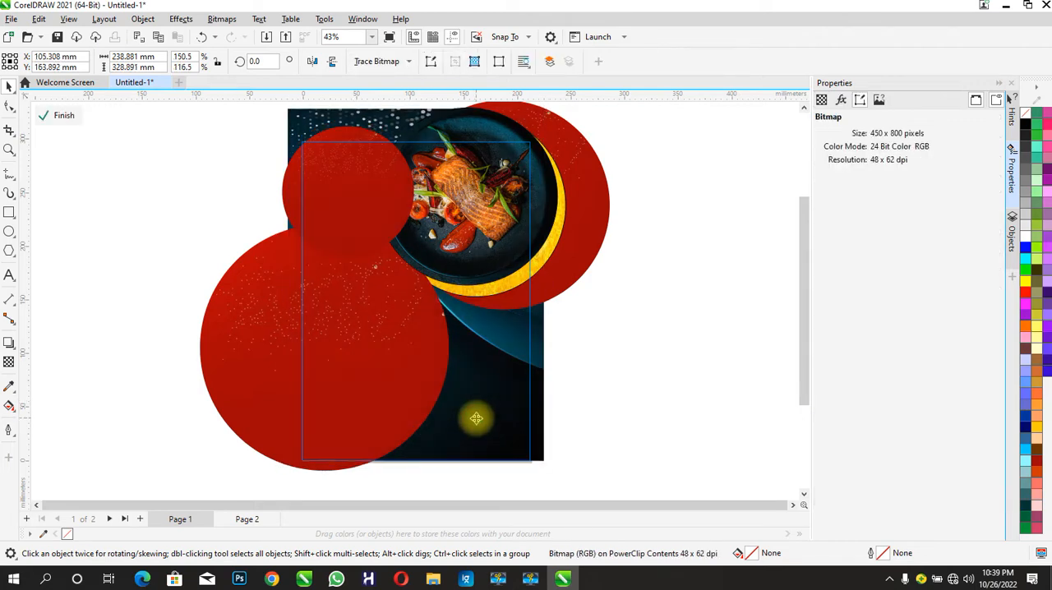
click(476, 418)
click(482, 434)
drag(418, 465, 416, 476)
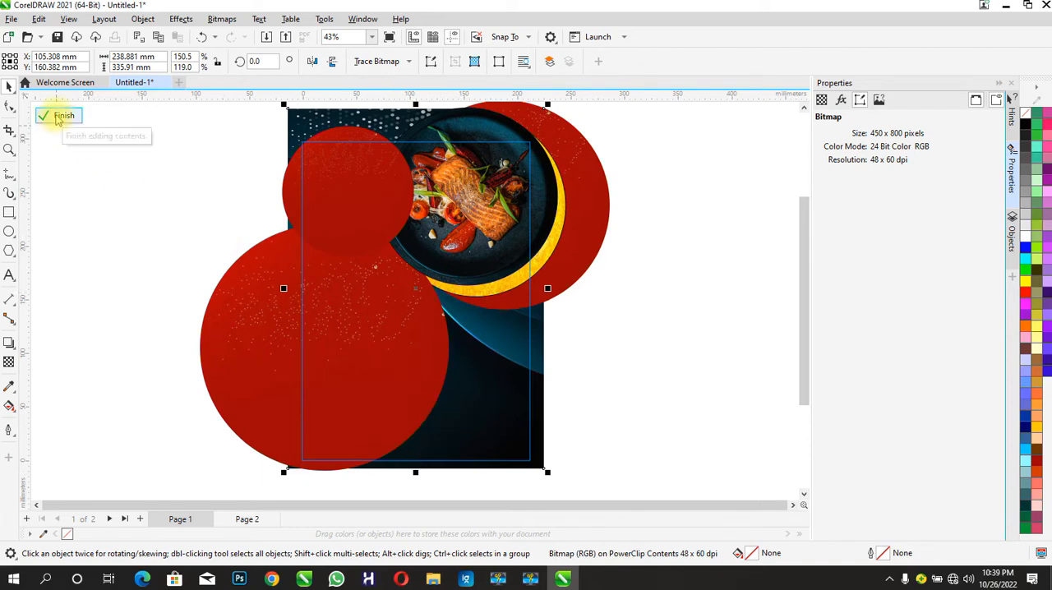
click(55, 115)
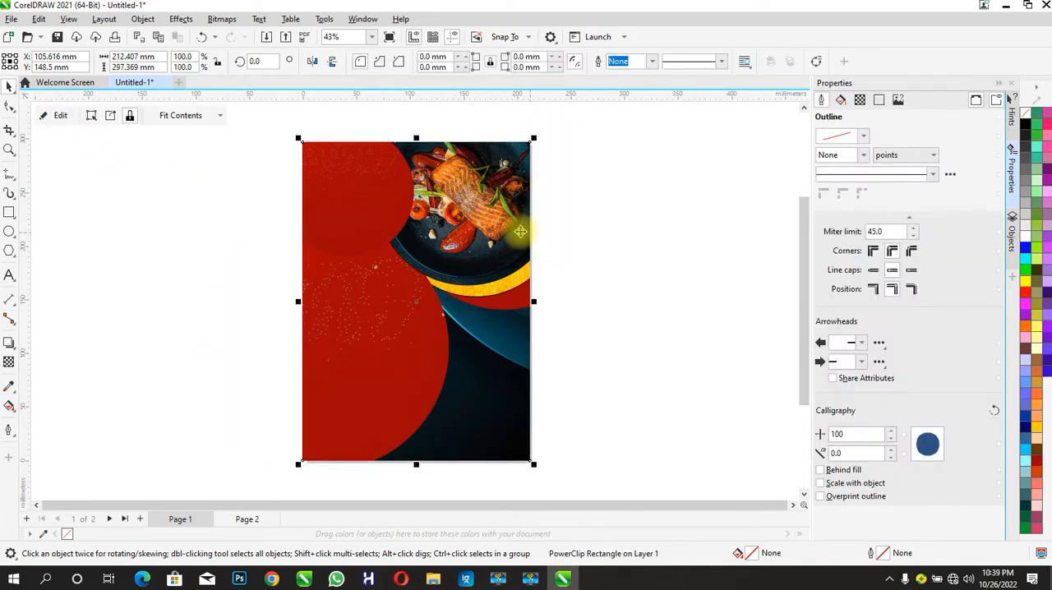
- Reopen the page PowerClip and shift the red circle behind the plate up and left to narrow its band below the gold crescent
double_click(472, 220)
drag(548, 286, 529, 281)
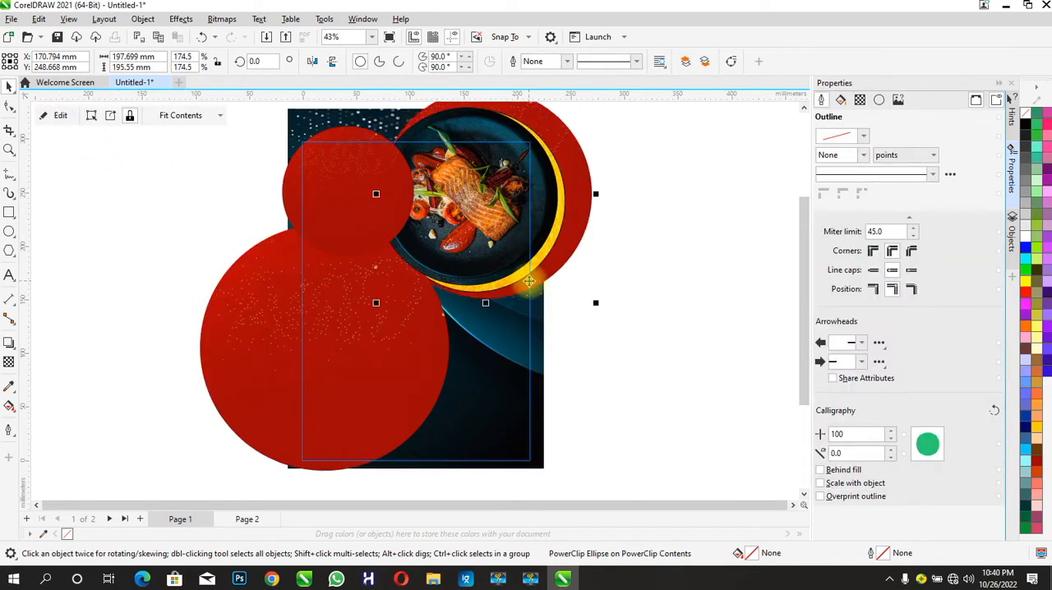
- Replace the red image inside the small upper-left circle with the dark blue background image from the COREL TUTORIAL IMAGES folder
click(327, 208)
click(54, 117)
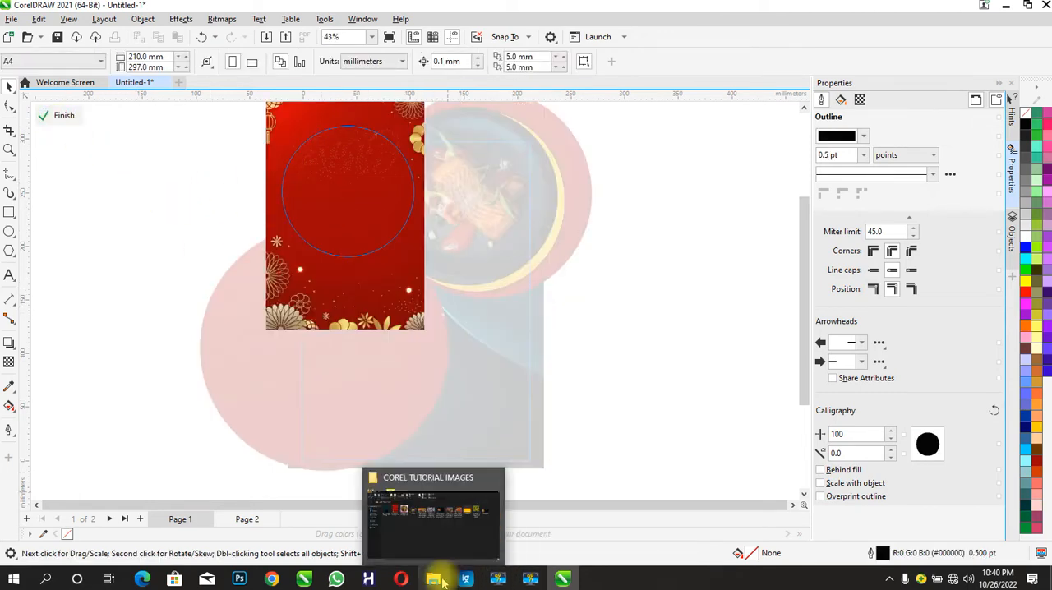
click(442, 582)
drag(170, 138, 443, 517)
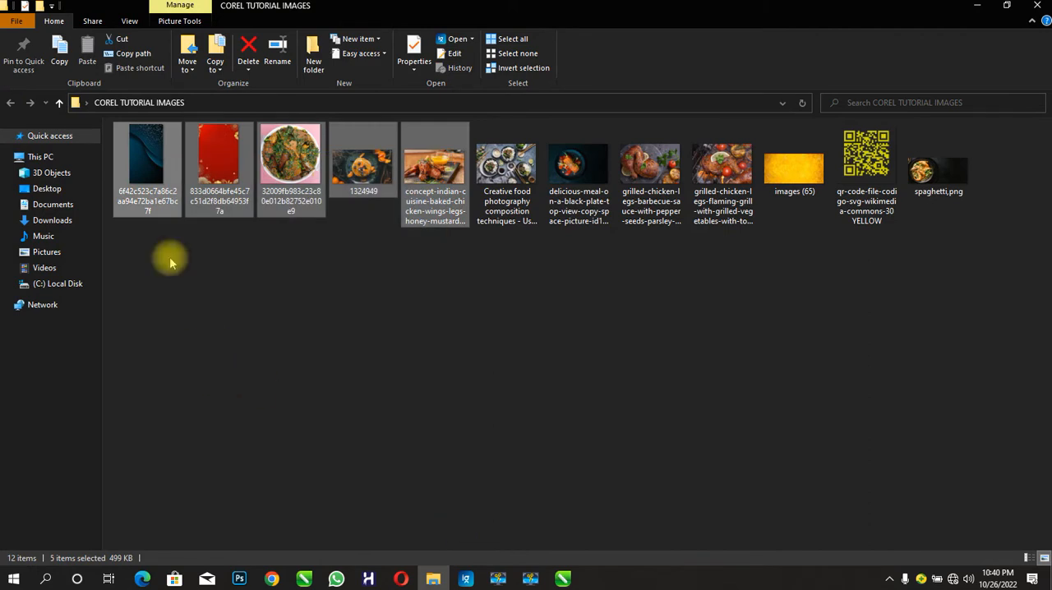
click(151, 176)
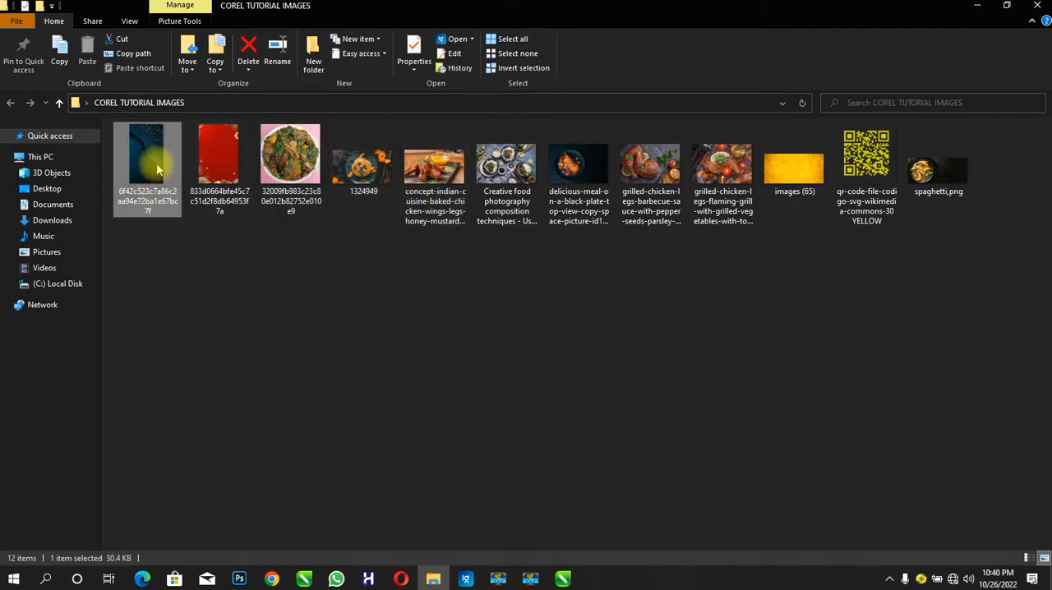
drag(164, 168, 306, 189)
click(376, 298)
key(Delete)
- Scale the dark blue image to about 173 mm wide, place its plain dark area over the circle and finish editing the circle's contents
drag(450, 333, 465, 360)
drag(406, 293, 411, 211)
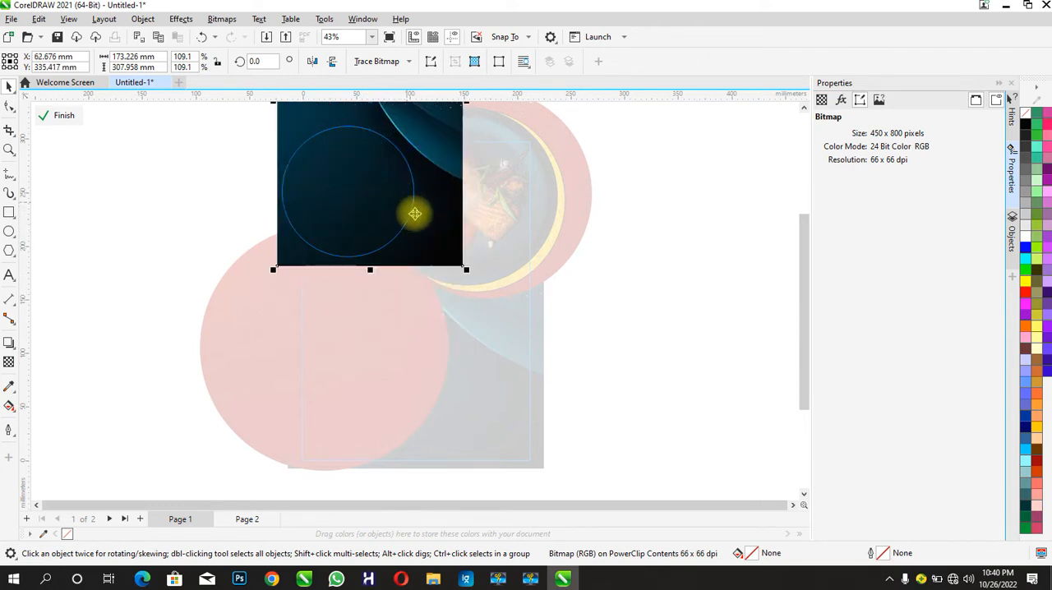
click(66, 115)
- Give the dark circle a 0.5 pt outline in gold #EFC801 sampled from the crescent, and finish editing the page PowerClip
click(379, 216)
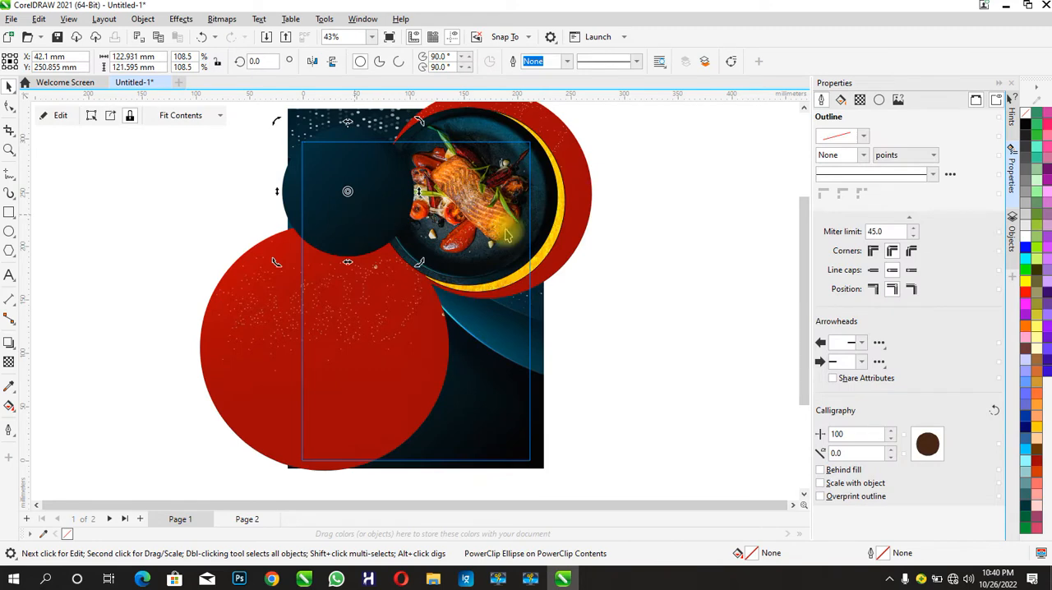
click(865, 155)
click(842, 190)
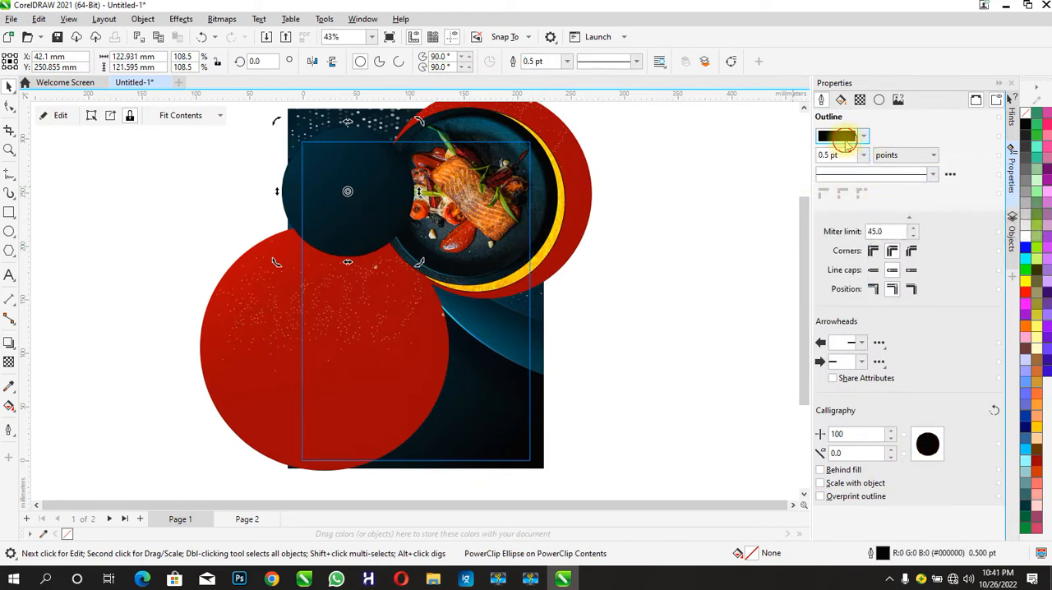
click(847, 145)
click(944, 331)
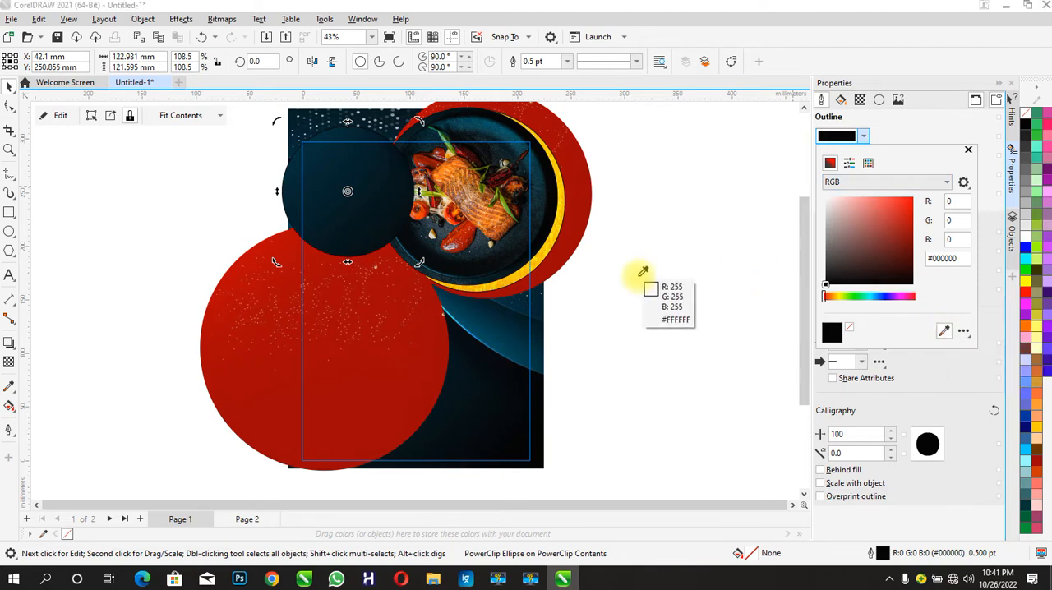
click(523, 270)
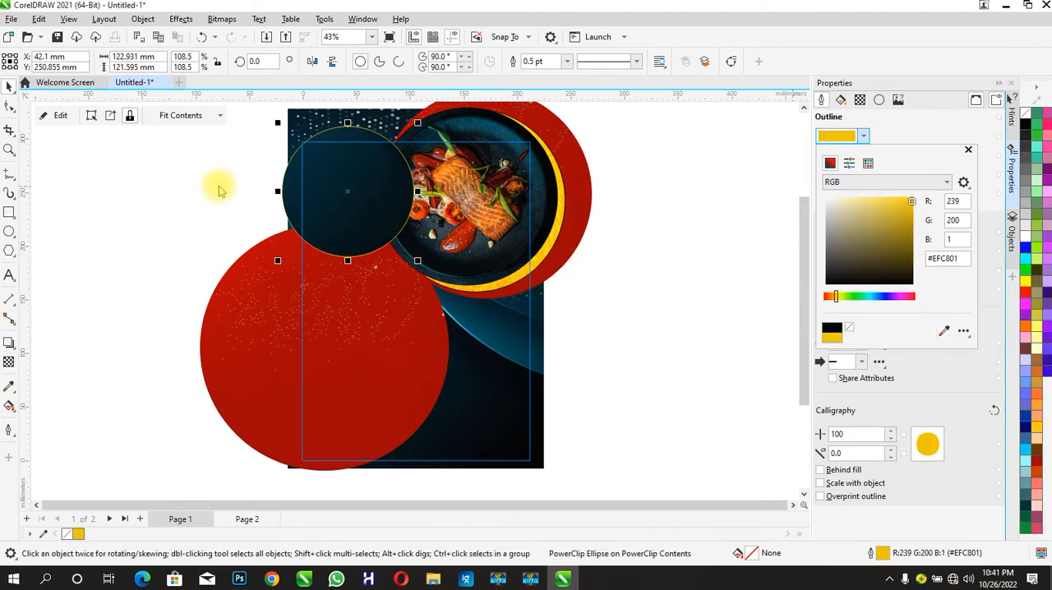
click(177, 200)
click(94, 193)
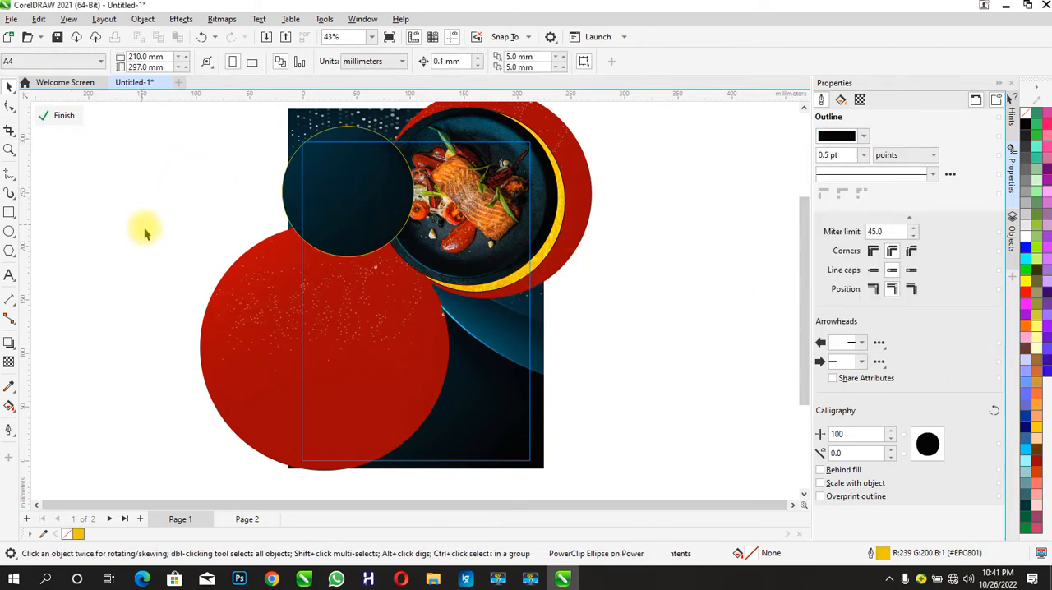
click(47, 115)
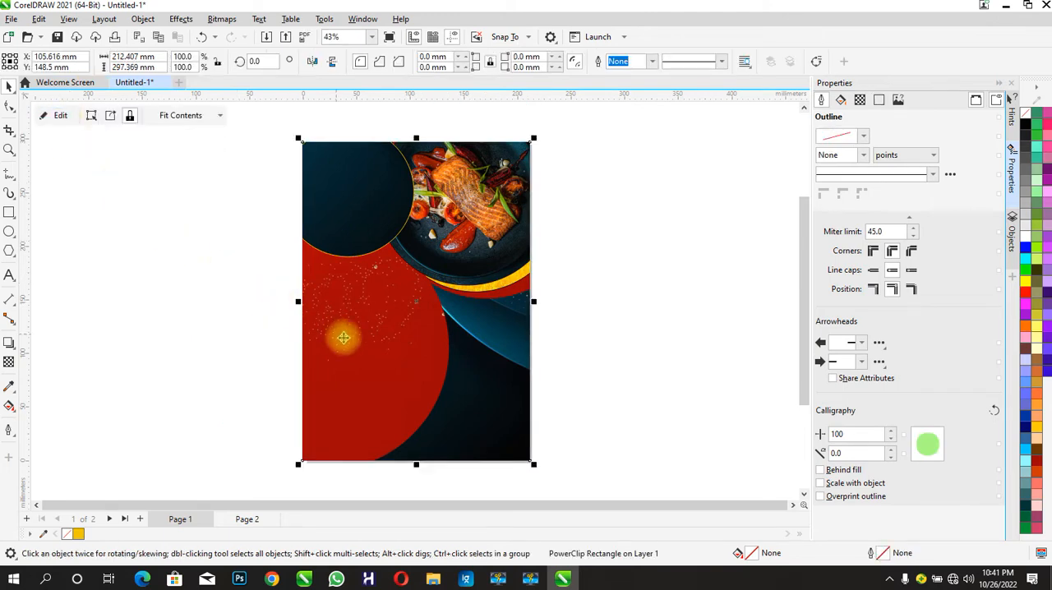
- Reopen the page PowerClip, stretch the dark background image rightward to about 334 mm wide and finish editing
click(160, 167)
click(360, 266)
click(58, 116)
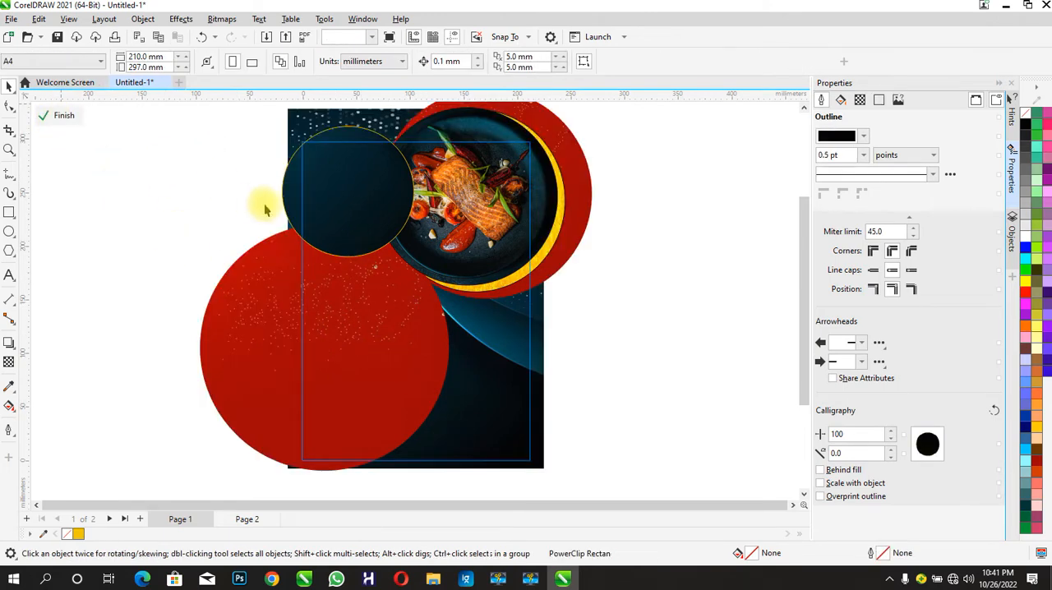
click(468, 308)
drag(551, 287, 649, 288)
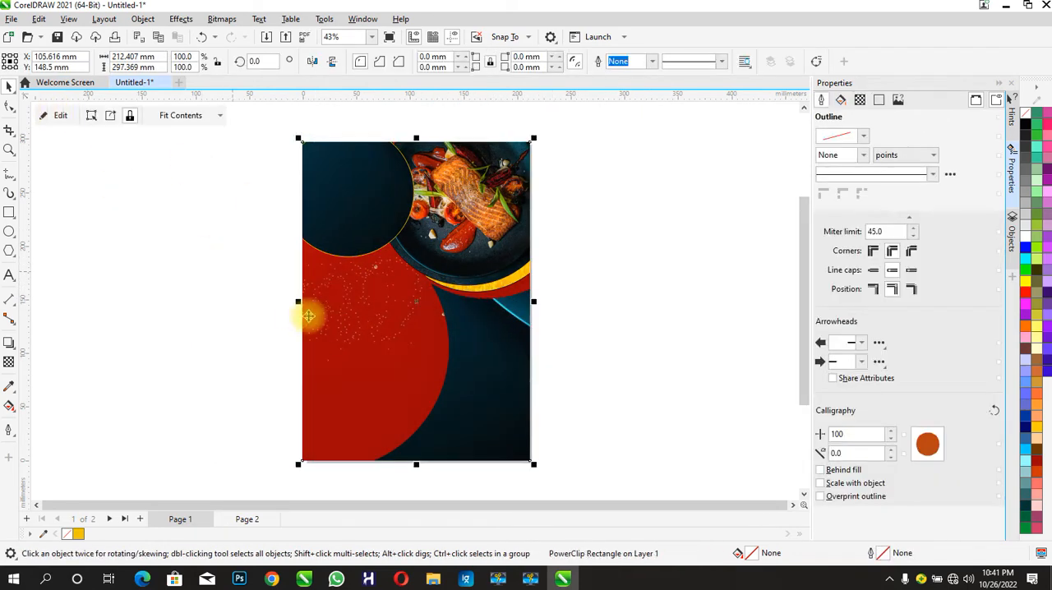
scroll(308, 307, down, 1)
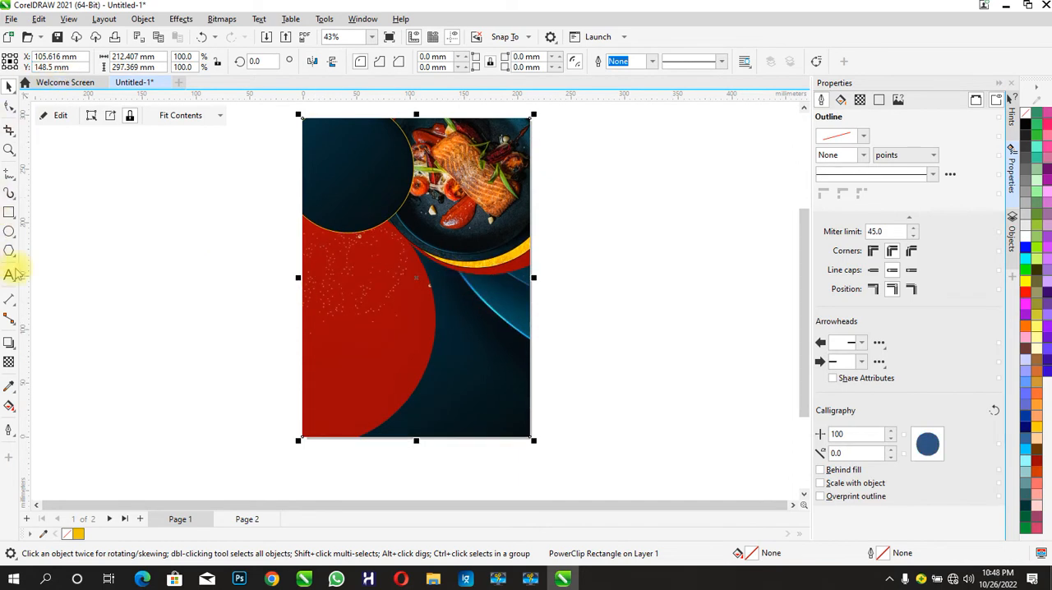
- Within the page PowerClip, move the plate's red circle slightly down and right, nudge the lower-left red circle right, and finish editing
click(372, 301)
drag(550, 240, 556, 244)
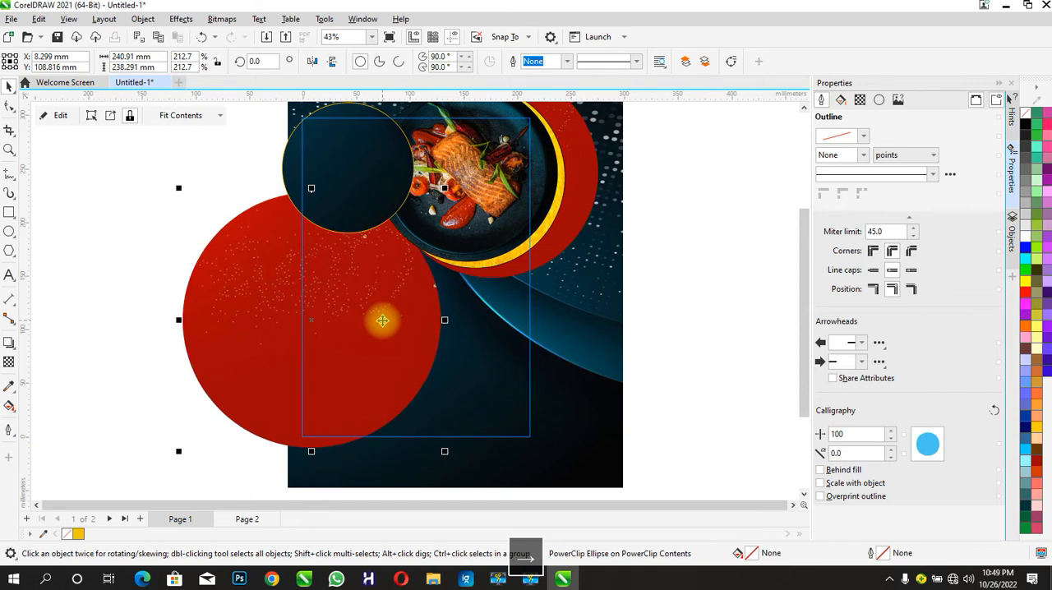
click(53, 116)
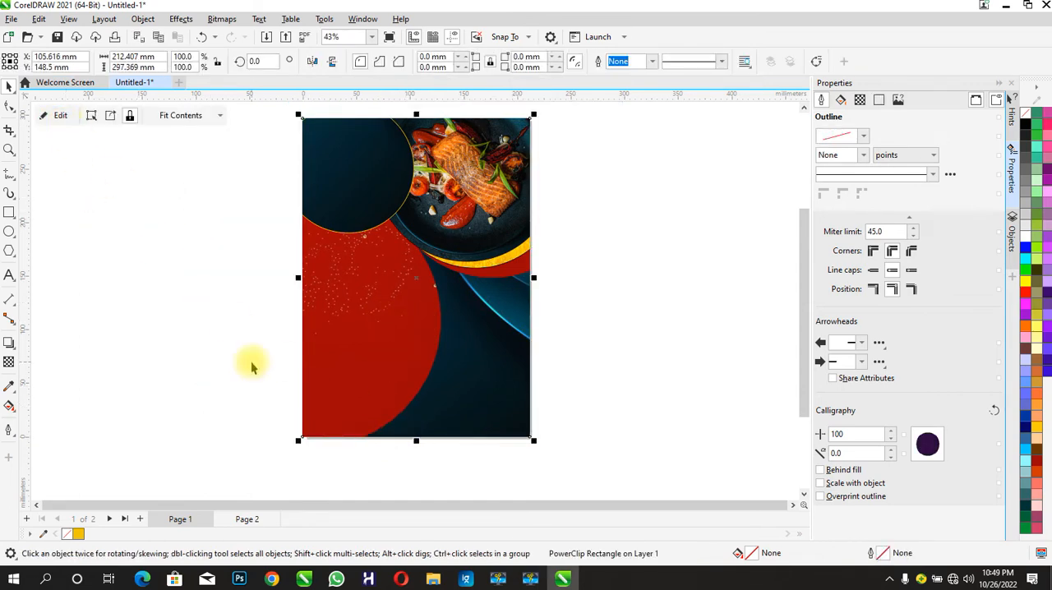
- Import the yellow QR code image from the COREL TUTORIAL IMAGES folder, shrink it and place it in the page's lower-right corner
click(433, 578)
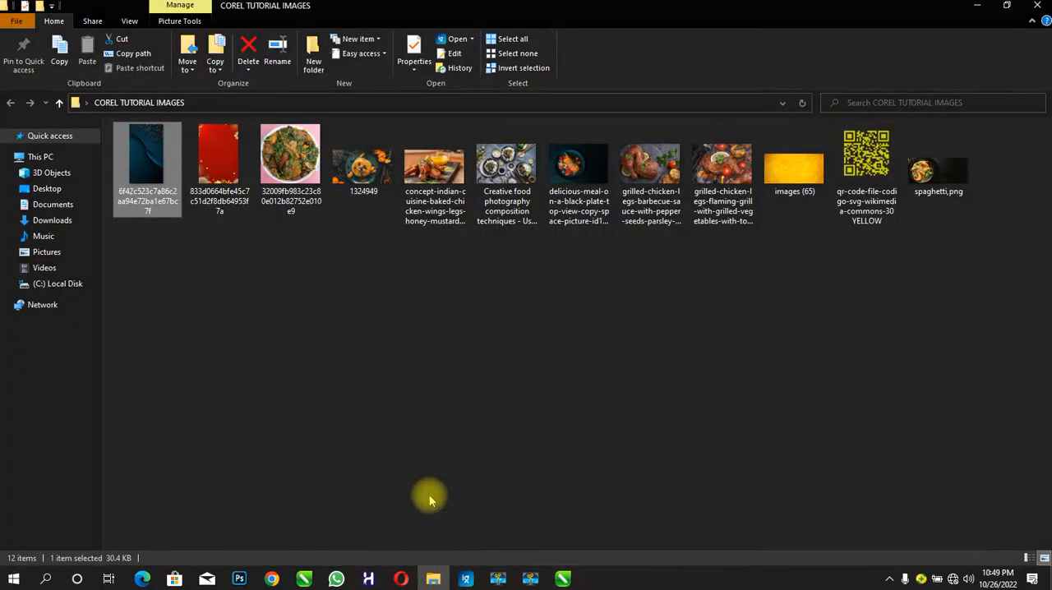
drag(849, 179, 679, 377)
drag(474, 180, 657, 361)
drag(746, 430, 611, 323)
drag(735, 253, 504, 416)
click(117, 283)
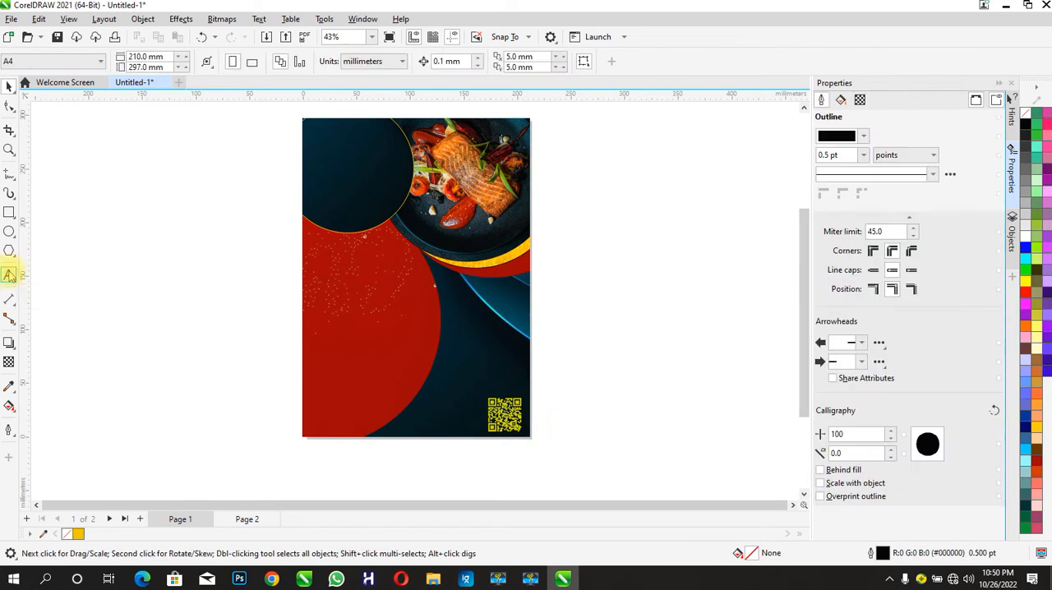
- Add the artistic text "ALL ABOUT US" in the empty area beside the page and make it bold
key(F8)
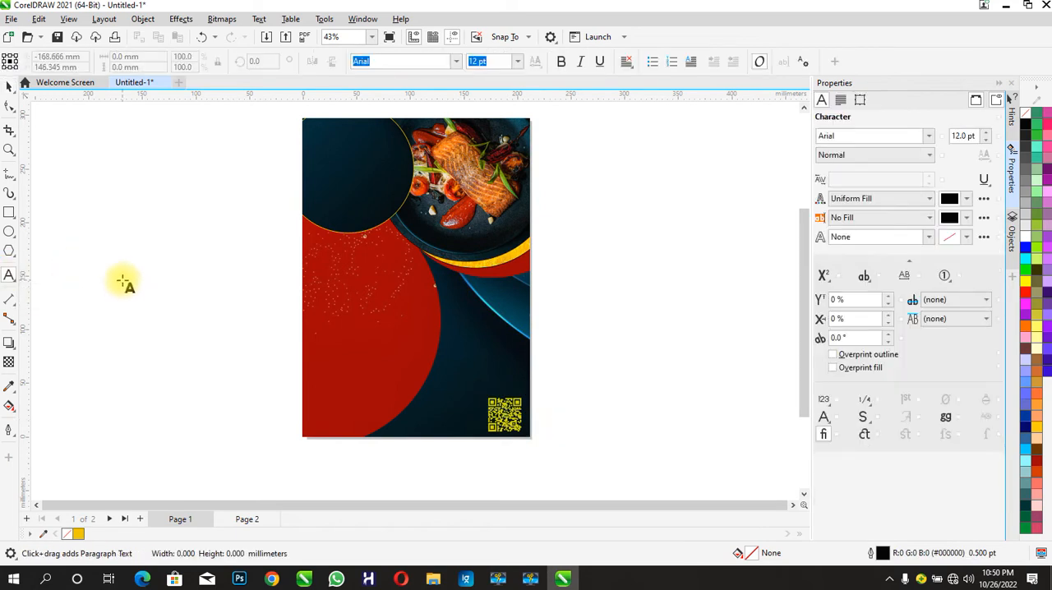
click(136, 333)
text(ALL)
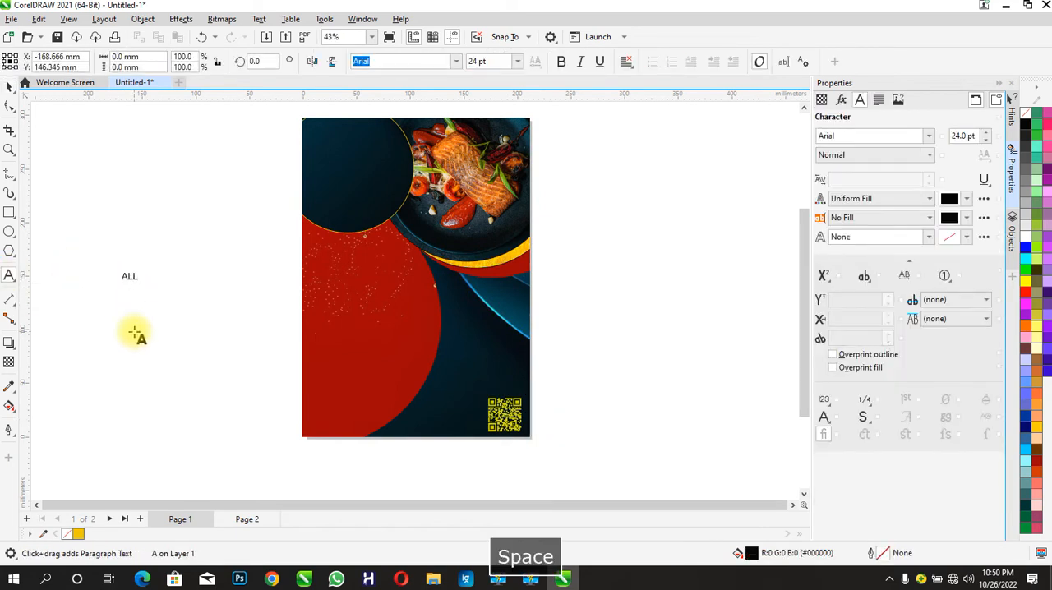
text( ABOUT US)
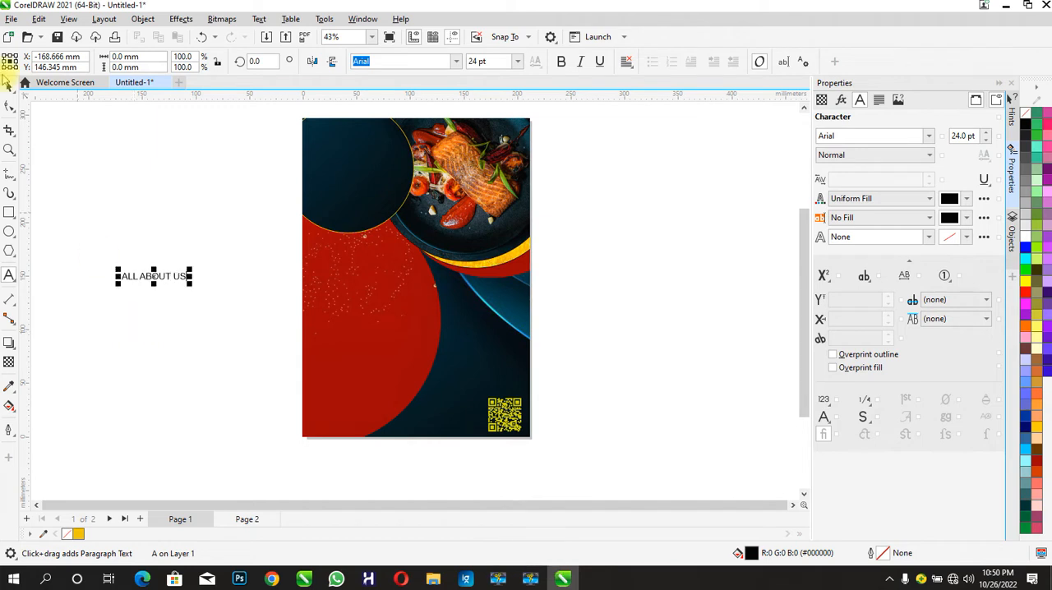
key(ctrl+space)
click(561, 61)
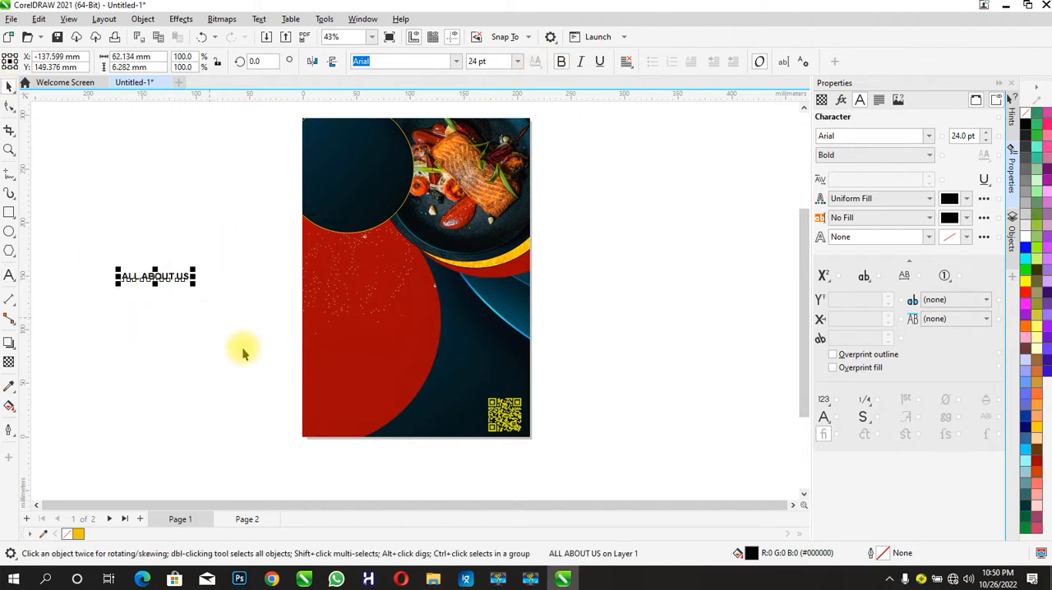
- Import the gold texture images (65), shrink it and PowerClip it inside the "ALL ABOUT US" text
click(436, 575)
drag(794, 163, 235, 393)
click(216, 381)
click(214, 381)
drag(150, 406, 132, 412)
right_click(191, 395)
click(266, 192)
click(151, 277)
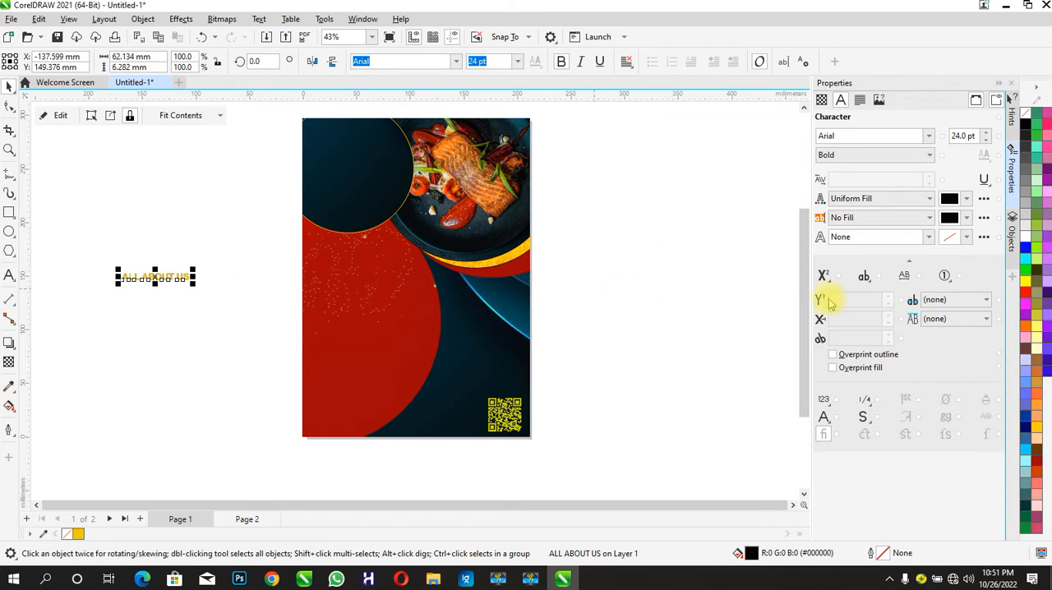
- Examine how the gold texture covers the "ALL ABOUT US" text inside its PowerClip, and finish editing the contents
click(165, 235)
click(155, 278)
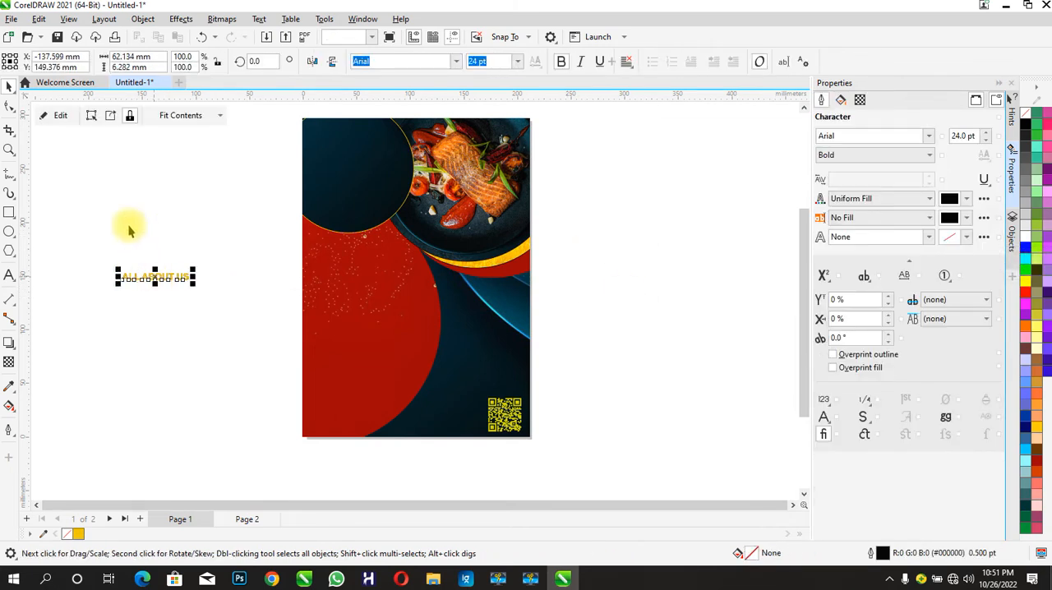
click(61, 115)
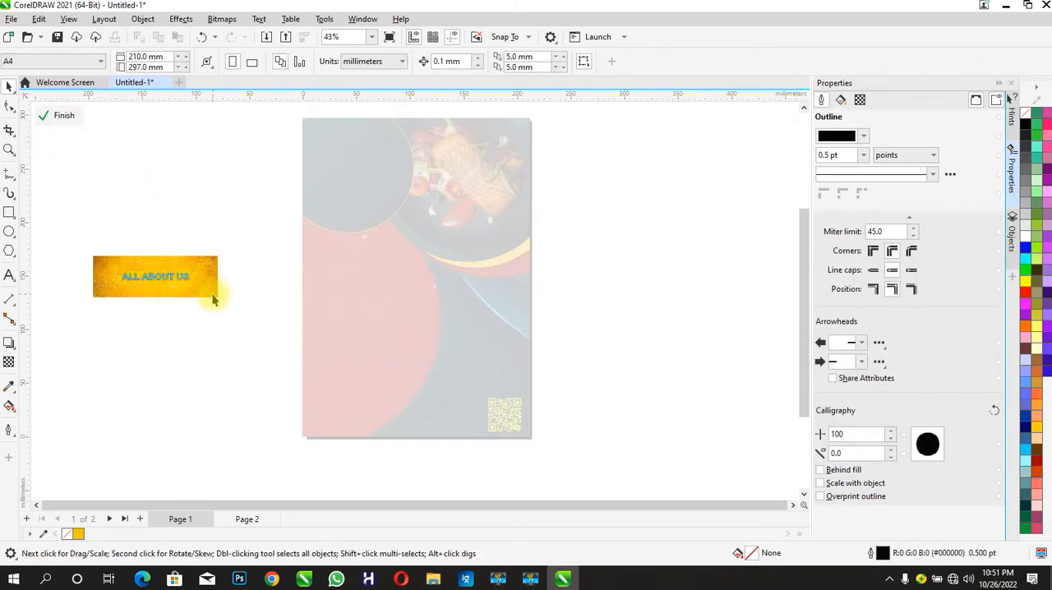
click(205, 284)
click(205, 318)
click(65, 116)
- Move the "ALL ABOUT US" text onto the page's dark area above the QR code and scale it to about 55 mm wide
click(195, 282)
drag(198, 285, 528, 363)
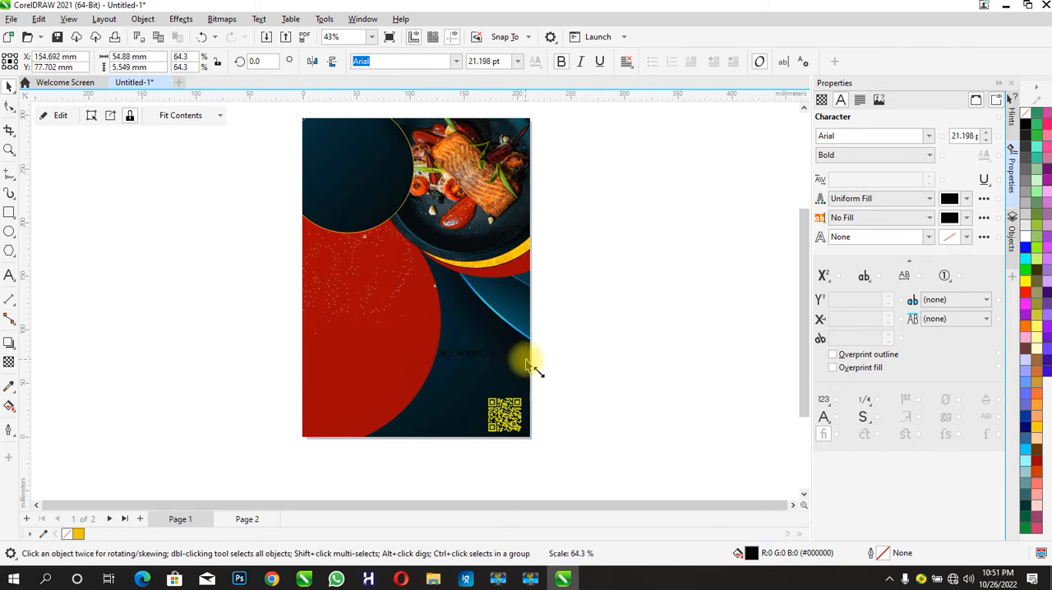
- Enlarge the "ALL ABOUT US" text to about 67 mm wide and nudge it slightly upward
drag(483, 359, 489, 356)
click(585, 383)
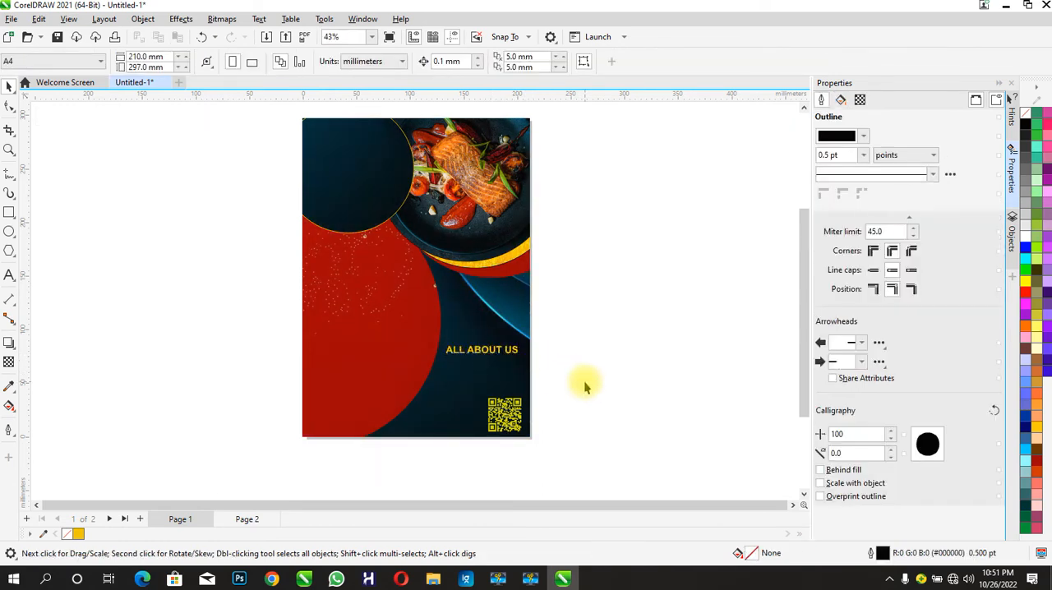
click(481, 352)
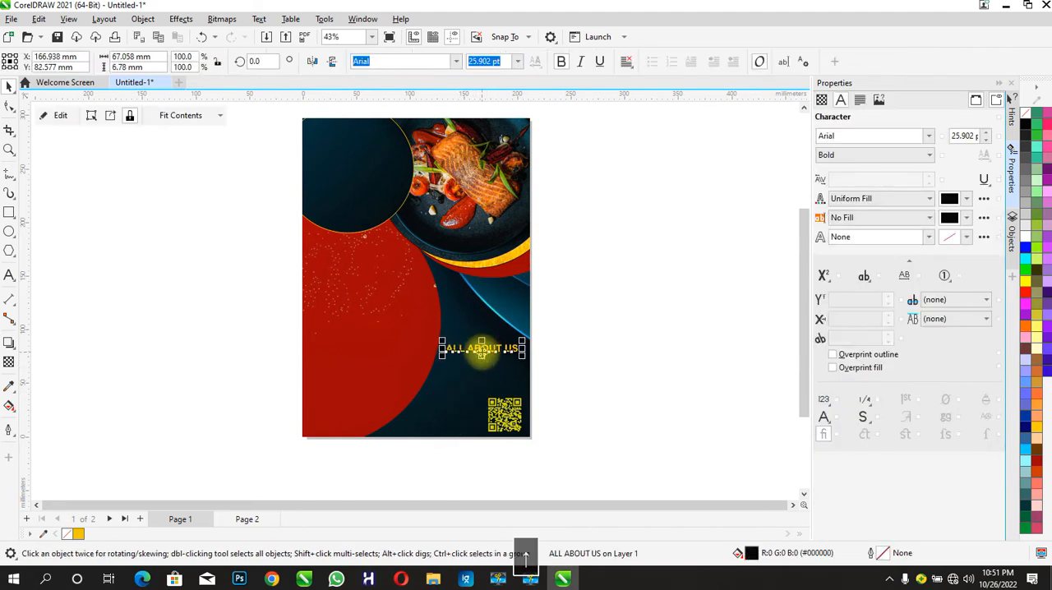
click(185, 280)
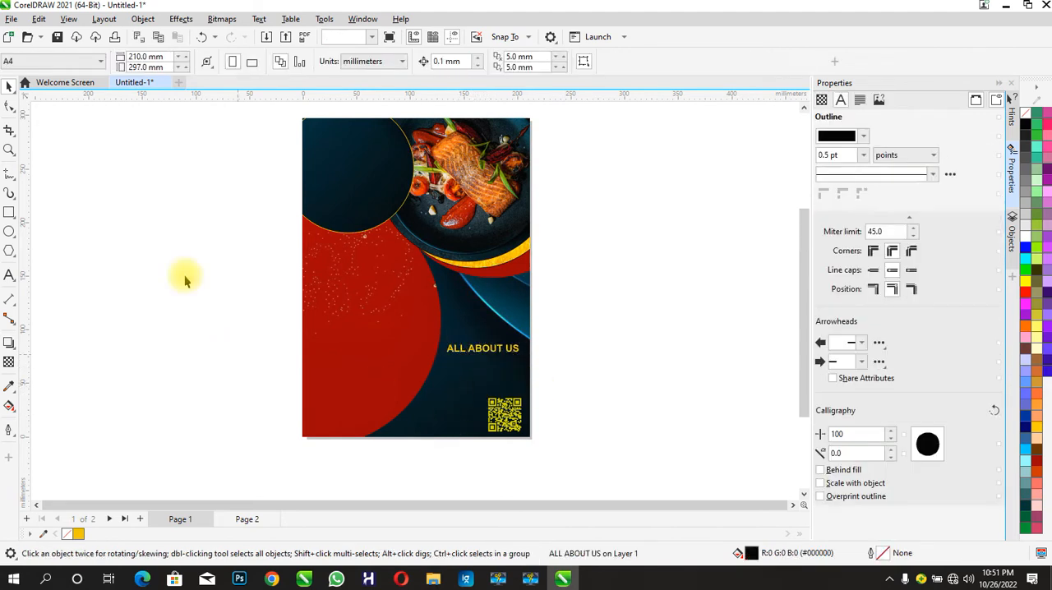
- Create a paragraph text frame filled with placeholder text, and place it below the "ALL ABOUT US" heading at about 86 mm wide
click(9, 275)
drag(97, 278, 209, 328)
right_click(137, 303)
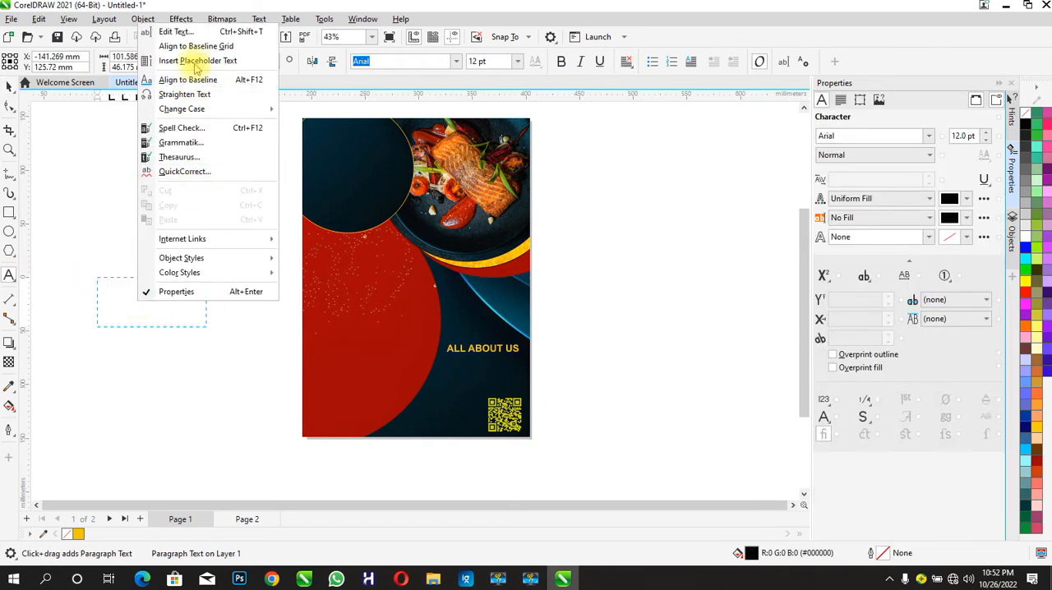
click(177, 63)
key(space)
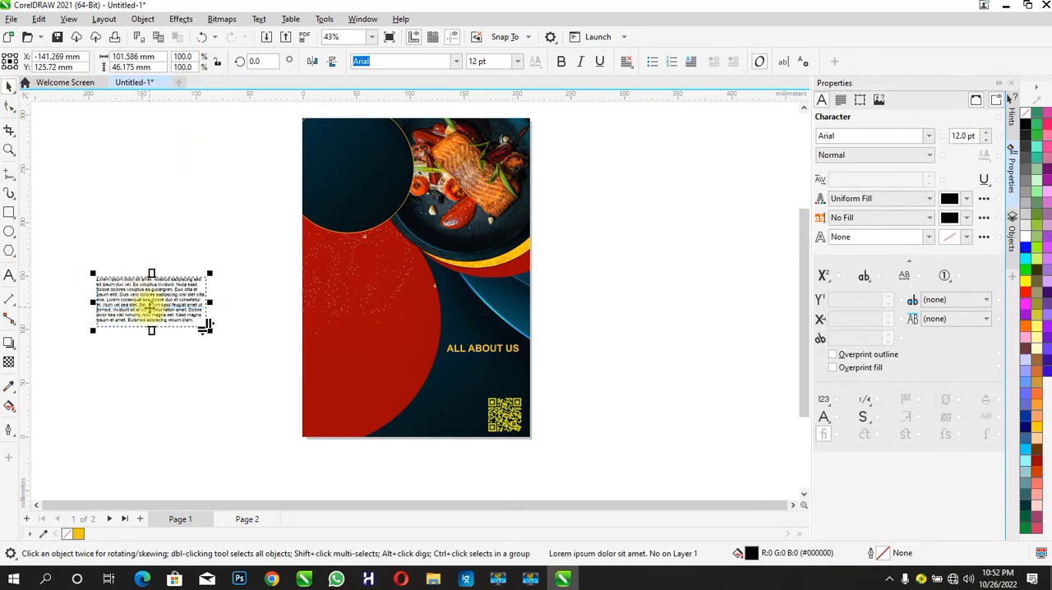
drag(145, 308, 491, 386)
drag(547, 401, 536, 406)
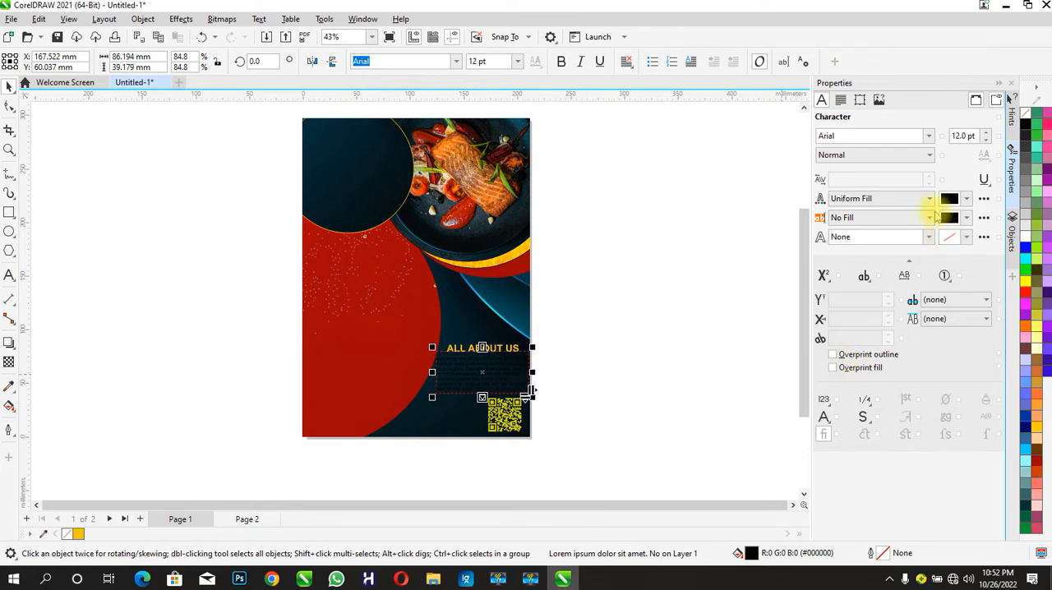
- Give the placeholder paragraph a near-white fill (#FAF7F7) and a 0.5 pt near-white outline (#FCFCFC)
click(952, 199)
click(903, 265)
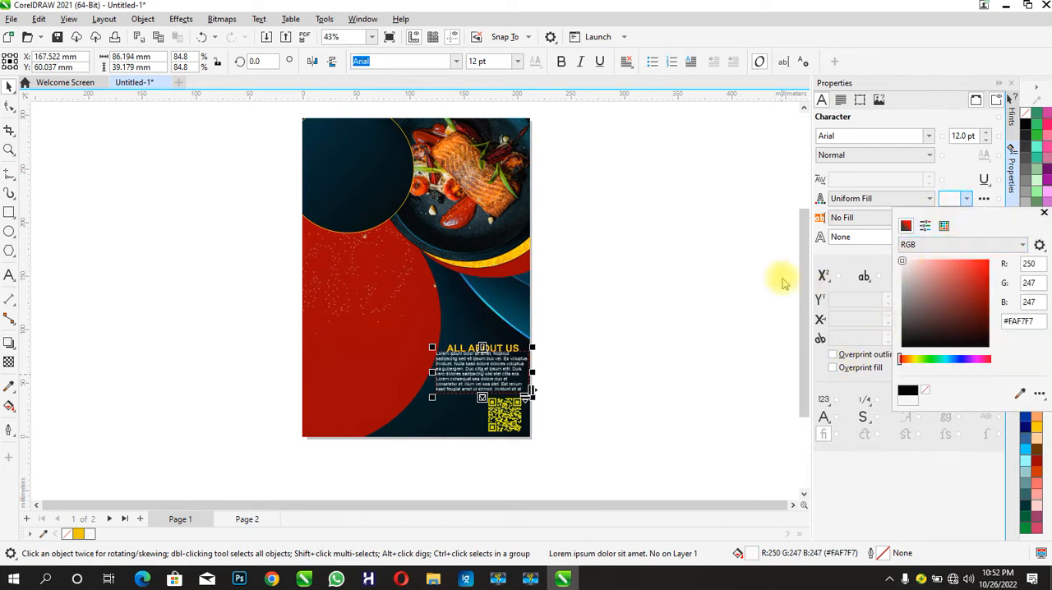
click(813, 261)
click(929, 237)
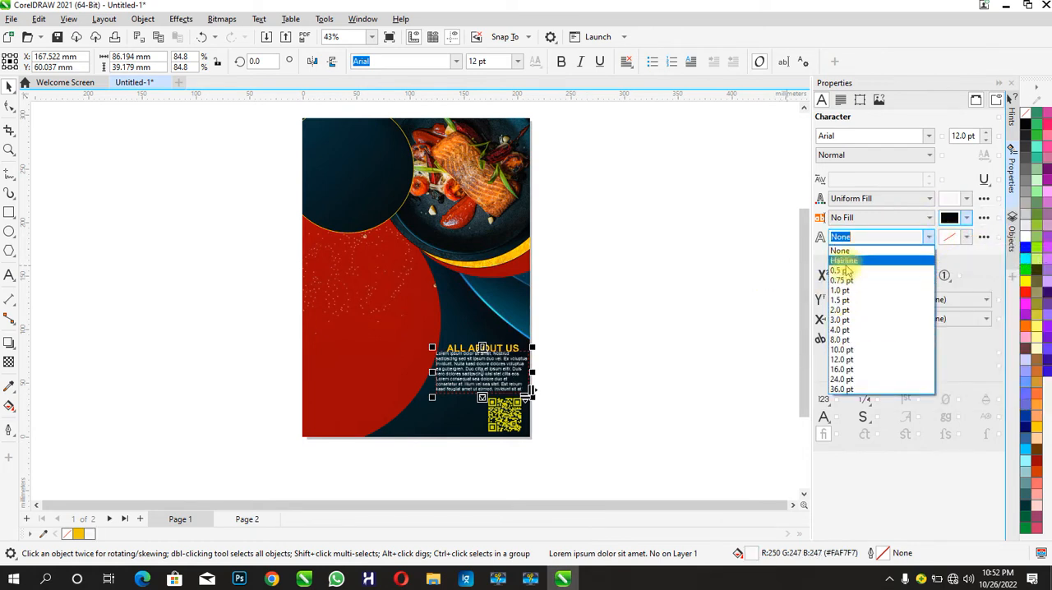
click(845, 271)
click(950, 237)
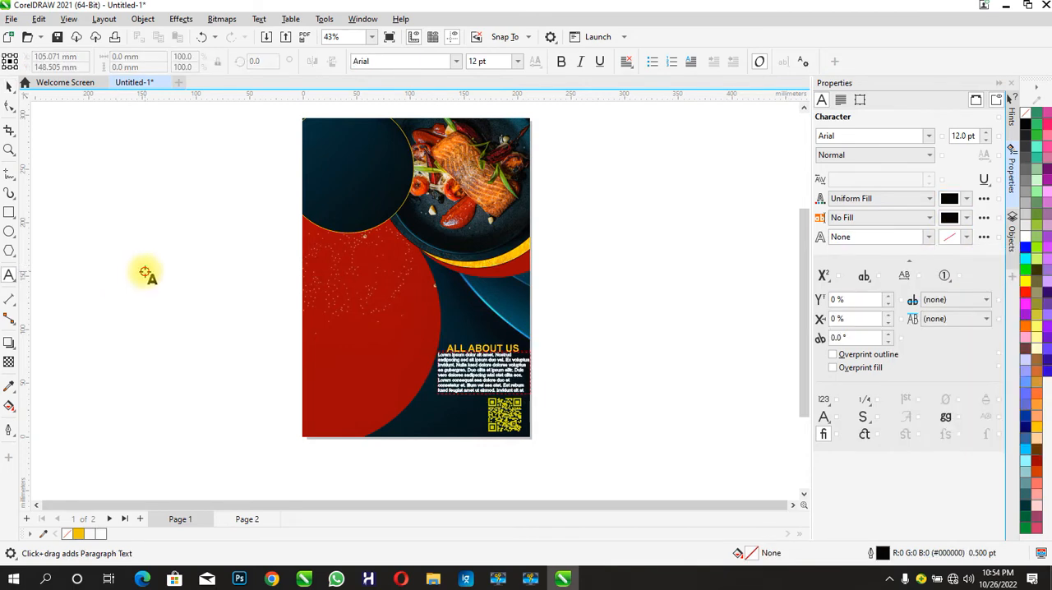
- Add the centred, bold two-line text "30% DISCOUNT" and place it above "ALL ABOUT US" at about 59 mm wide
click(145, 273)
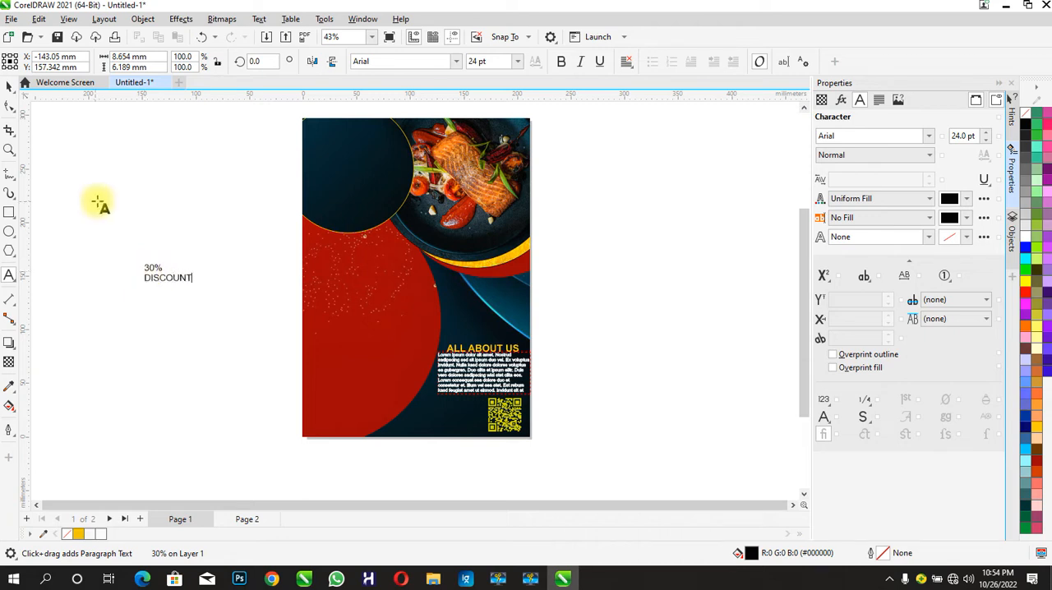
drag(144, 265, 200, 282)
key(ctrl+e)
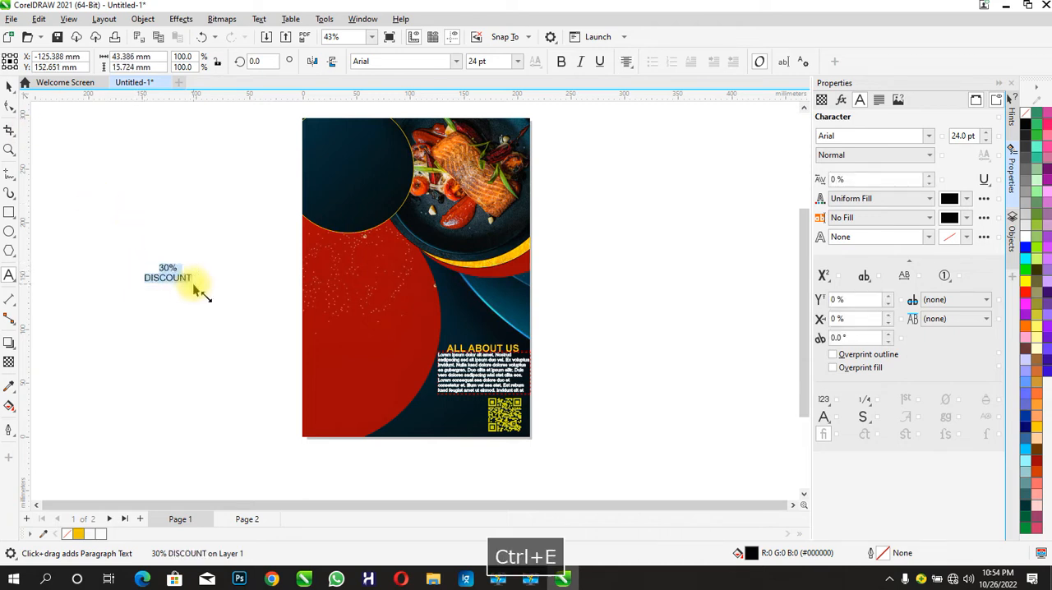
click(9, 88)
click(560, 61)
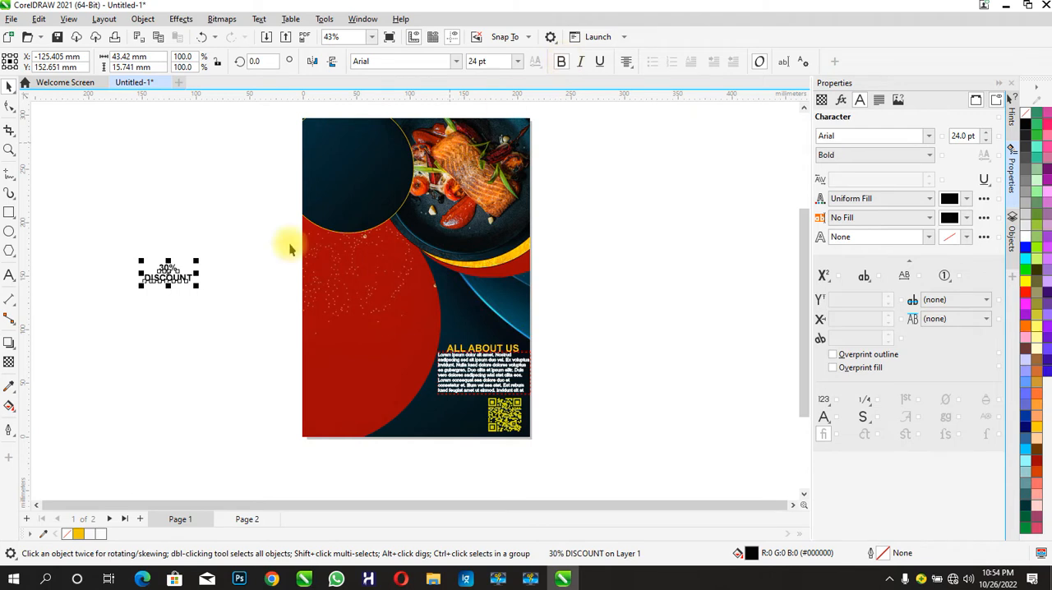
drag(197, 287, 480, 330)
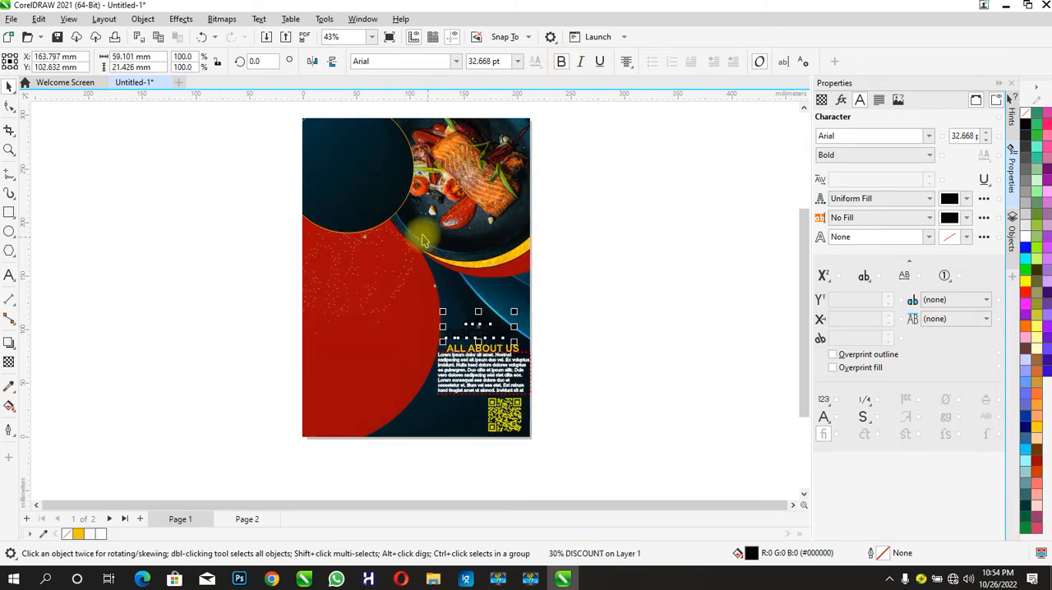
- Give the "30% DISCOUNT" text a fill and a 0.5 pt outline in the dark red (#990100) sampled from the curved band
click(948, 199)
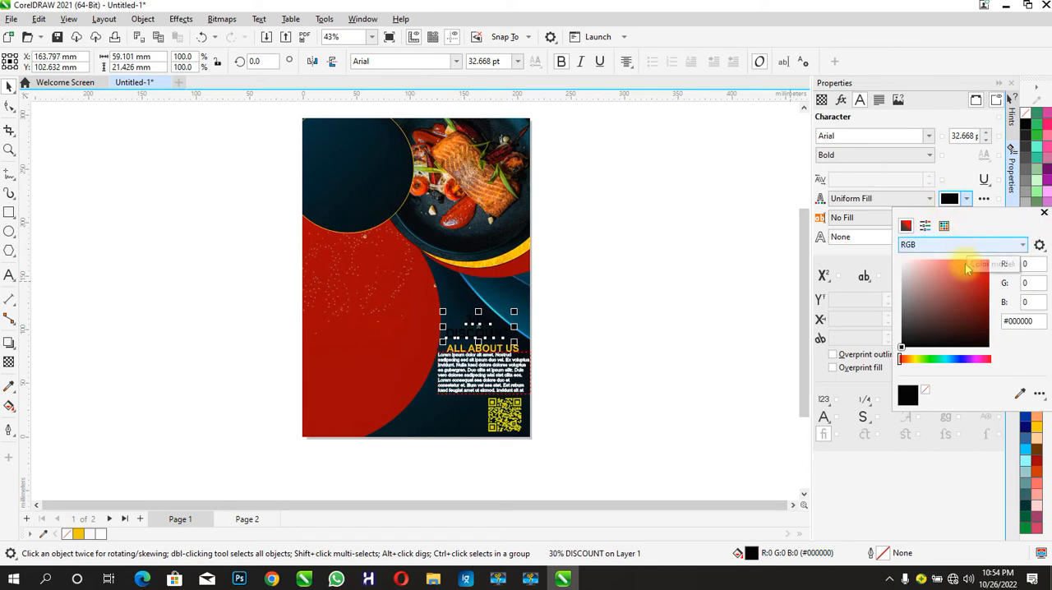
click(1021, 394)
click(498, 261)
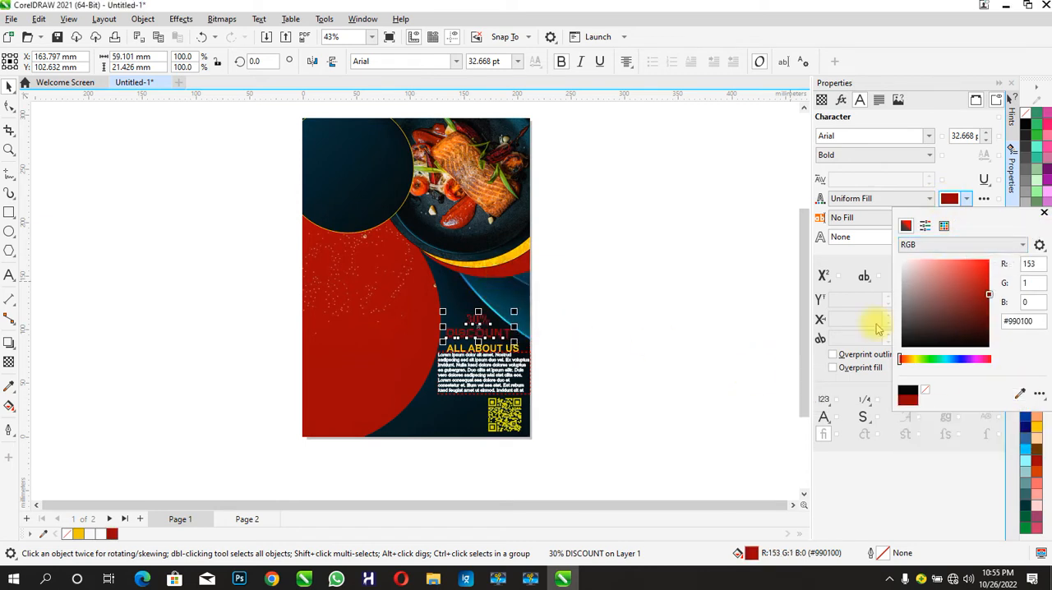
click(878, 329)
click(931, 237)
click(888, 266)
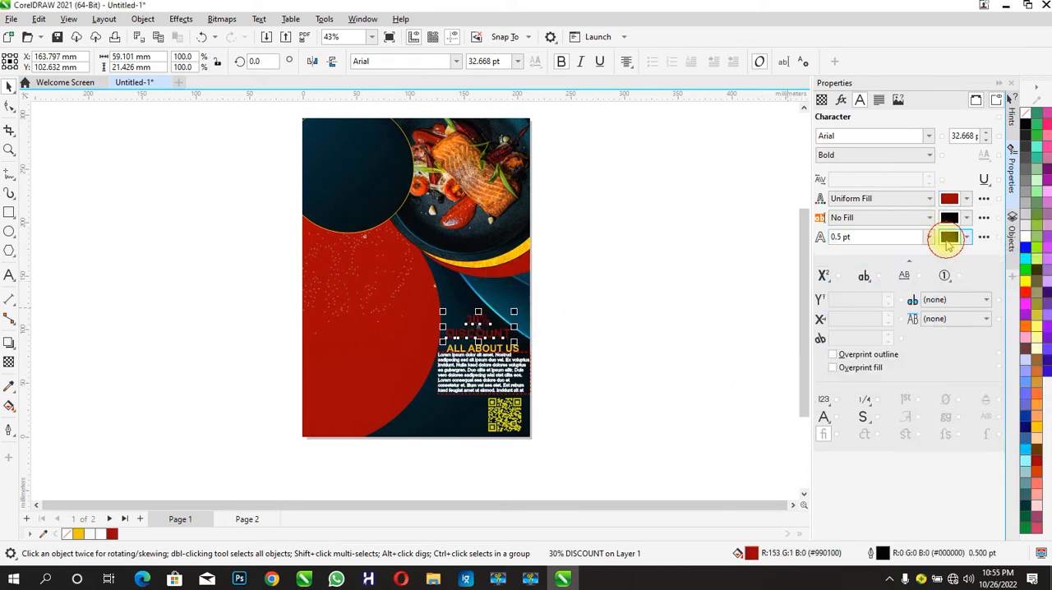
click(948, 239)
click(1020, 431)
click(512, 277)
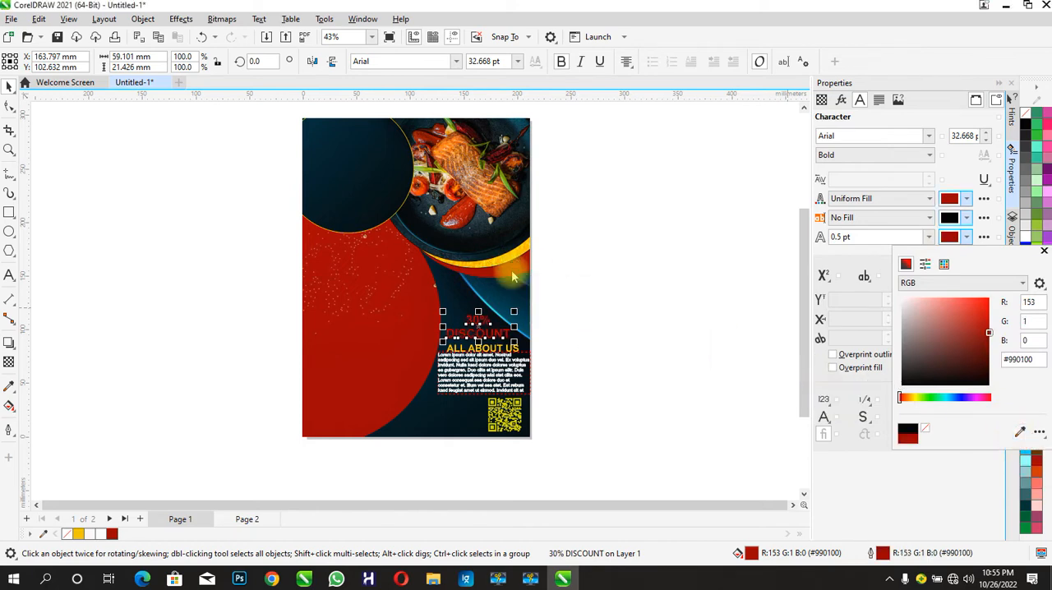
- Shrink the placeholder paragraph to about 81 mm wide and shift it slightly down from the "ALL ABOUT US" heading
click(213, 280)
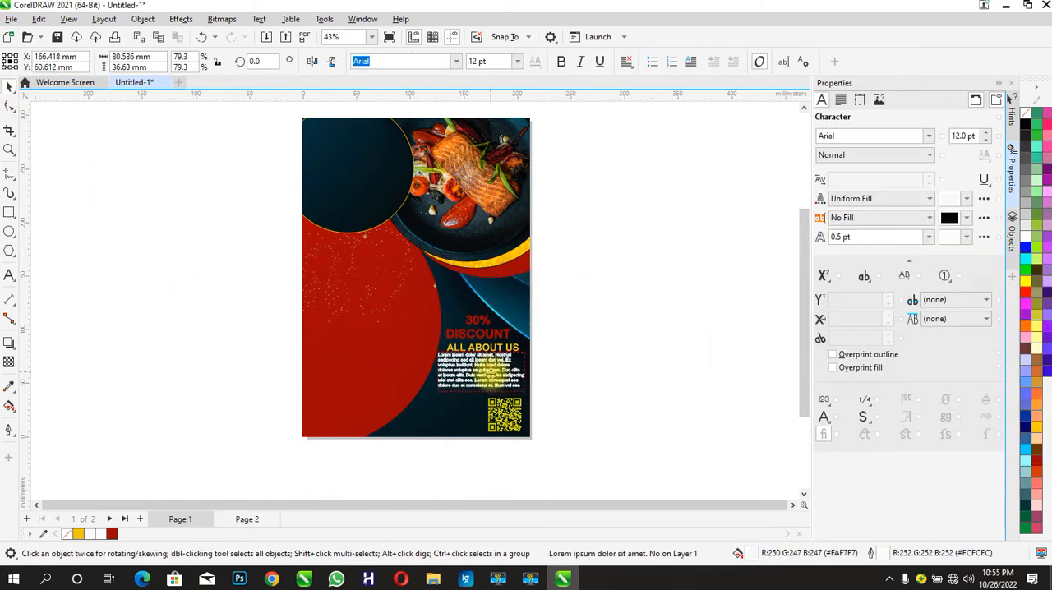
click(57, 245)
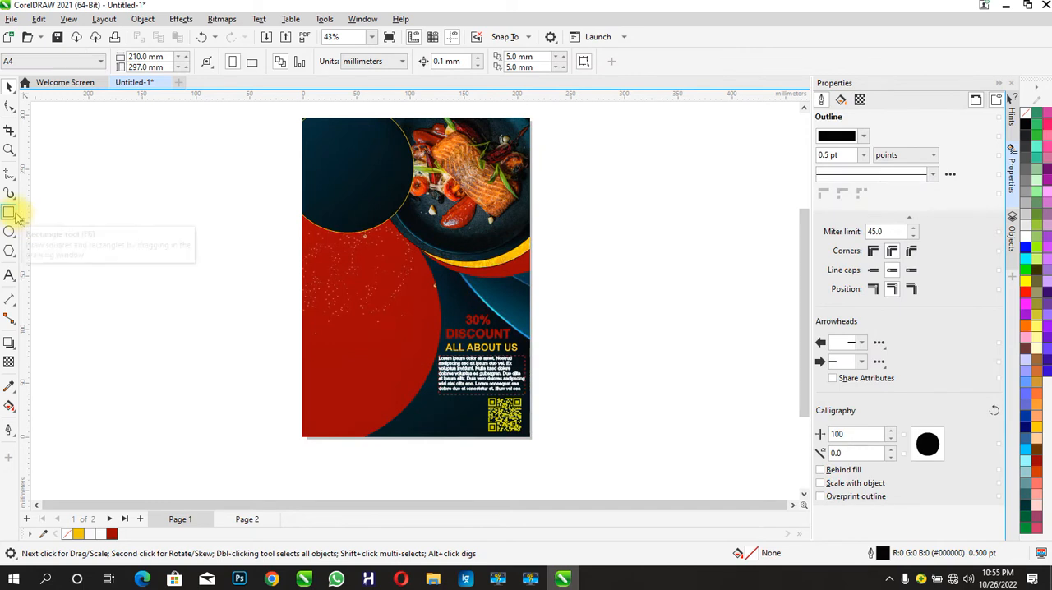
- Draw a rectangle about 58 x 26 mm beside the page and round its corners to about 3.4 mm
click(9, 212)
drag(103, 223, 165, 251)
click(9, 107)
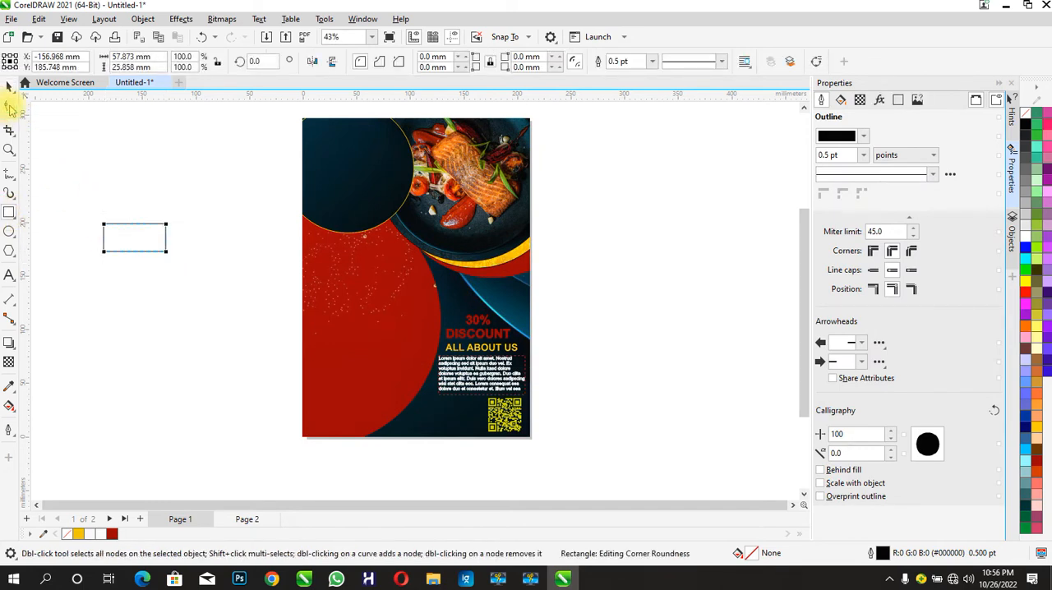
drag(167, 254, 163, 249)
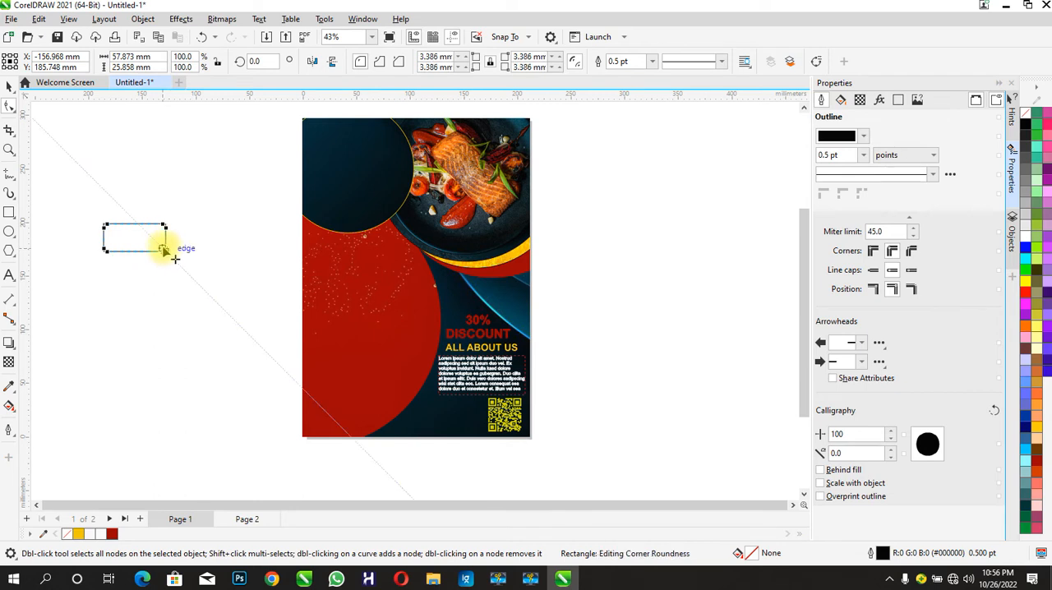
click(10, 88)
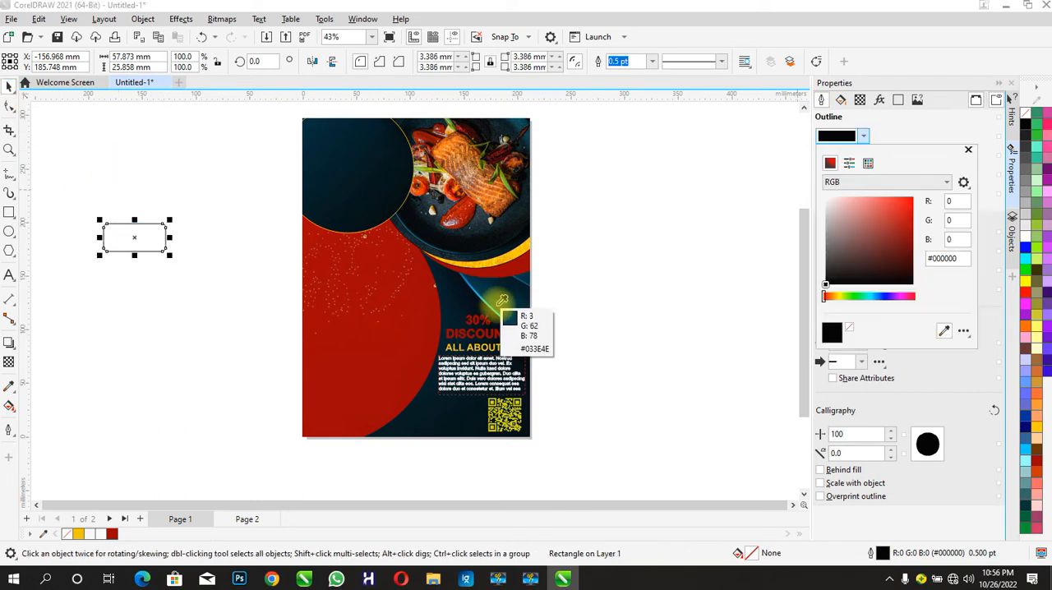
- Colour the rounded rectangle's outline with the dark blue (#063D51) sampled from the background, and duplicate it into a vertical stack of three
click(495, 304)
click(9, 86)
key(ctrl+d)
drag(141, 221, 137, 283)
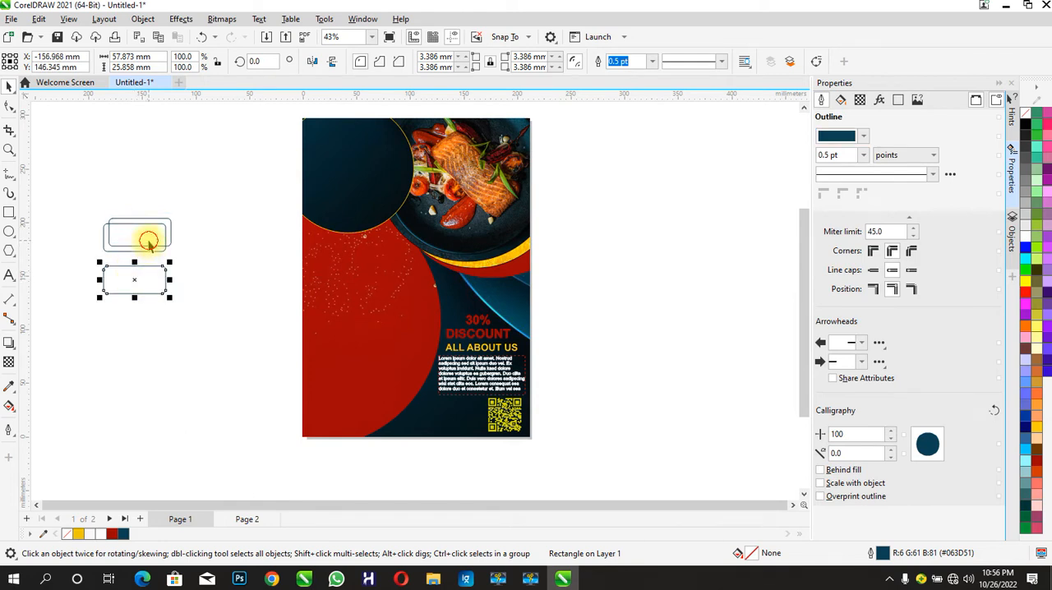
click(207, 336)
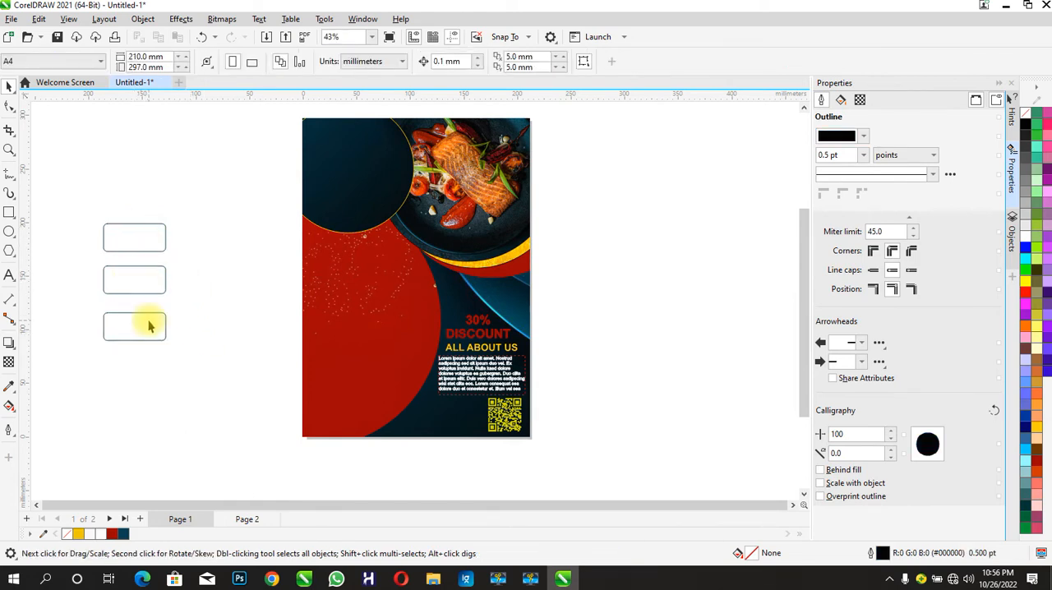
drag(150, 322, 149, 315)
- Import the food image 1324949 from the COREL TUTORIAL IMAGES folder and PowerClip it inside the uppermost rounded rectangle
mouse_move(433, 575)
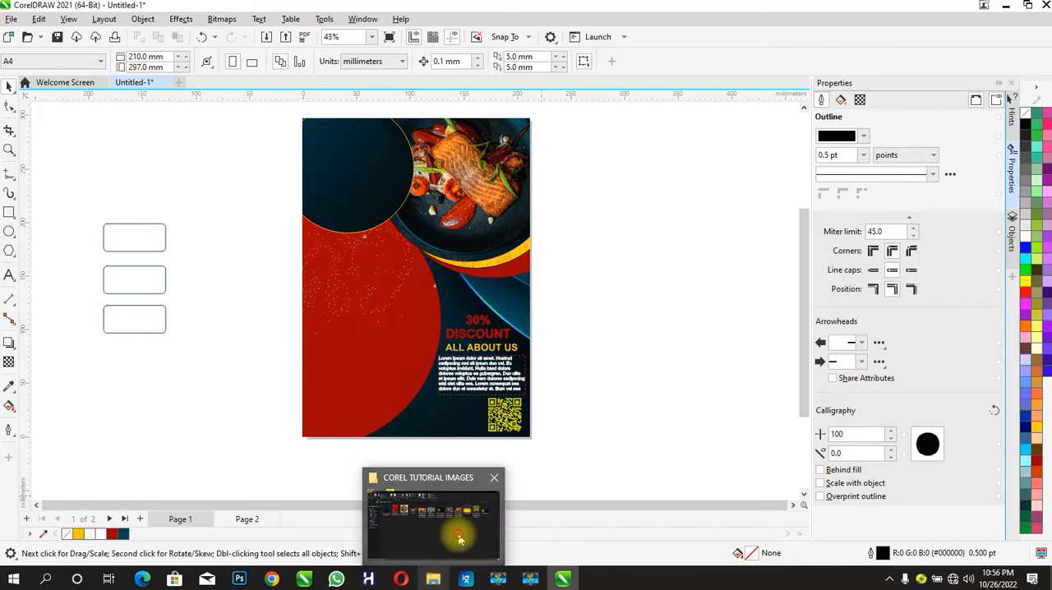
click(453, 535)
drag(362, 165, 615, 318)
right_click(616, 318)
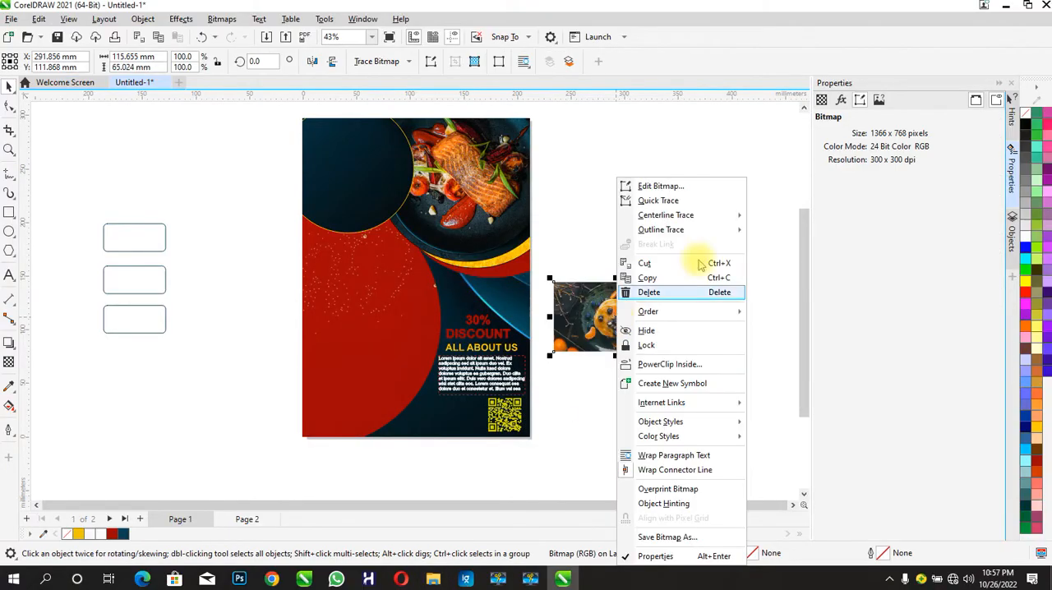
click(670, 365)
click(141, 247)
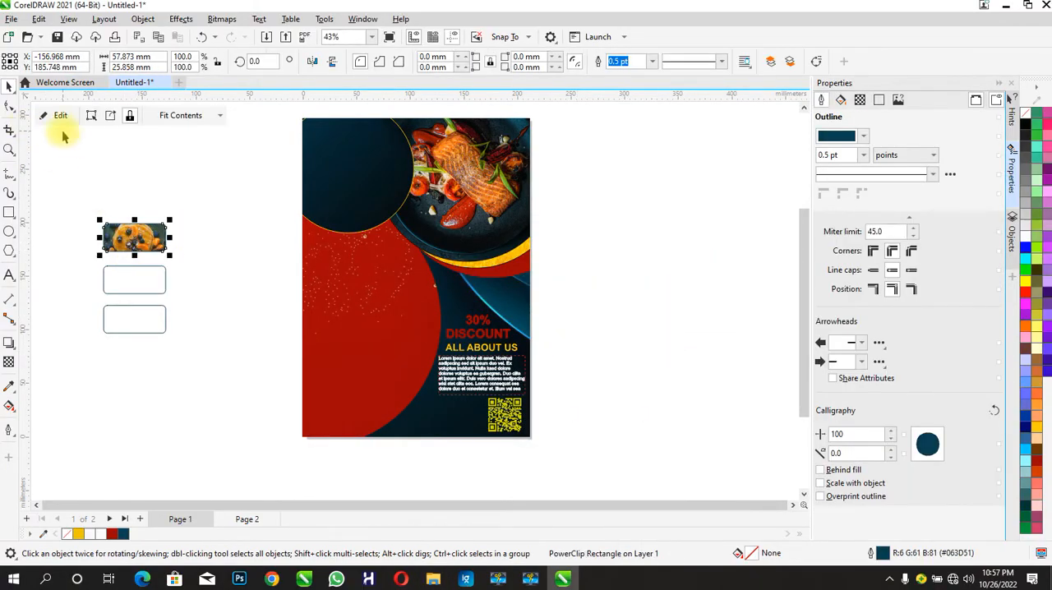
- Edit the uppermost rectangle's PowerClip contents, scaling the food image to about 71 mm wide around the frame
click(54, 115)
drag(200, 199, 174, 215)
drag(69, 277, 139, 260)
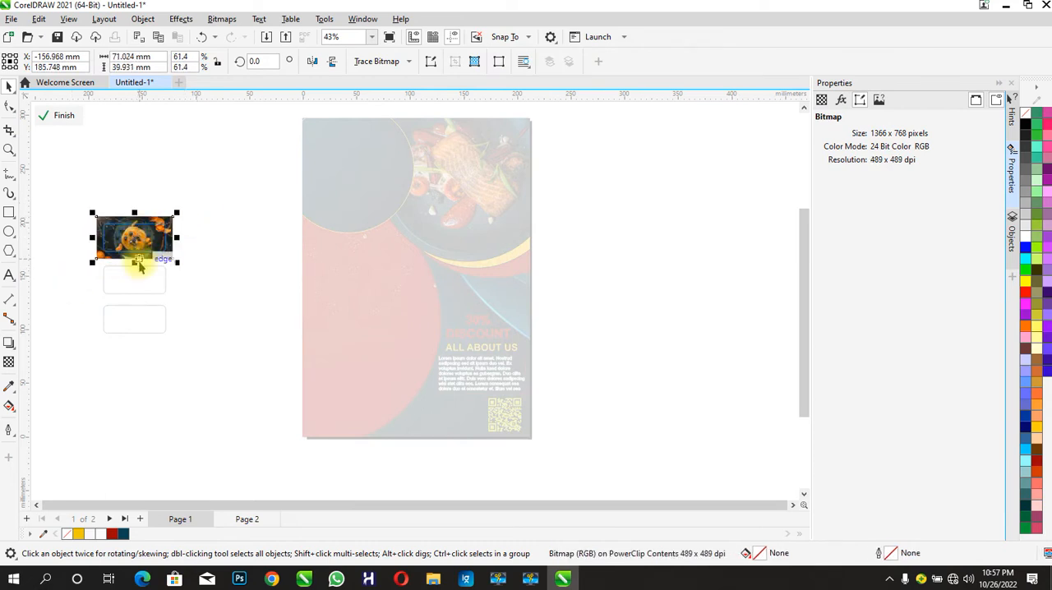
click(59, 118)
- Import the spaghetti image from the COREL TUTORIAL IMAGES folder, shrink it and PowerClip it inside the middle rounded rectangle
click(148, 278)
click(434, 579)
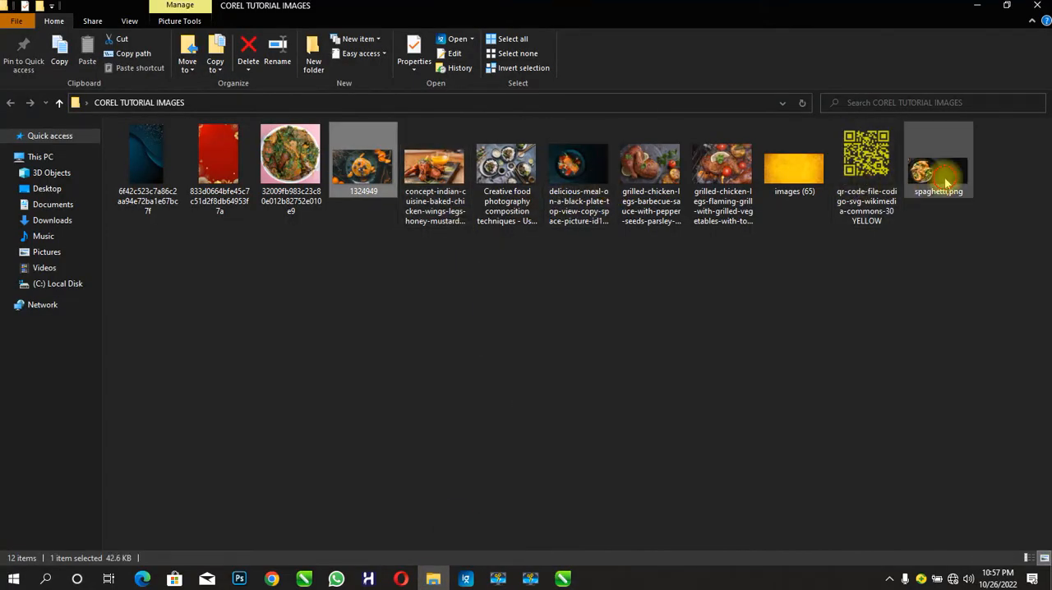
drag(938, 171, 282, 370)
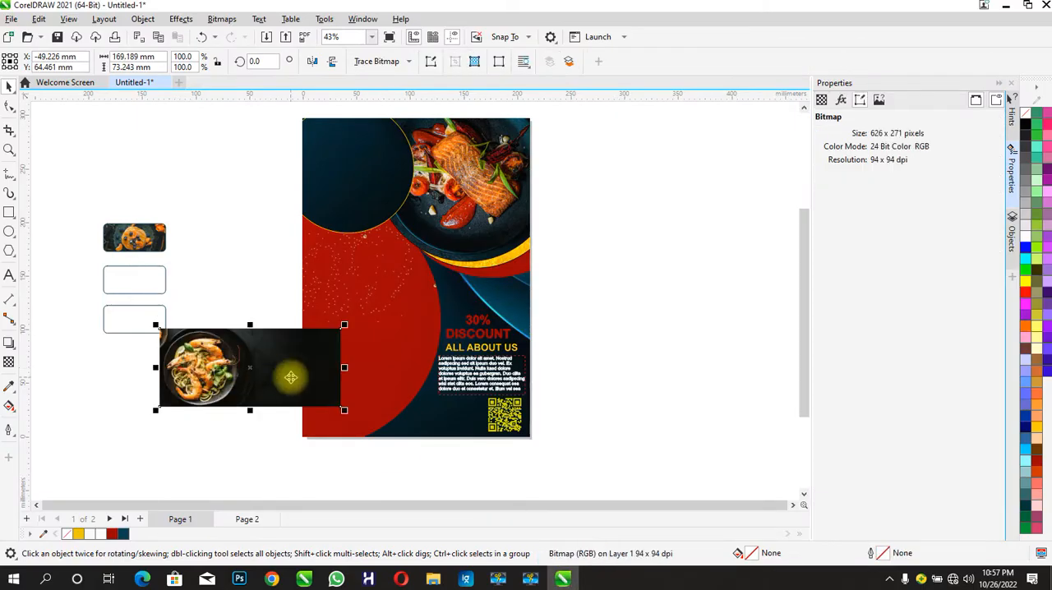
right_click(215, 345)
click(263, 364)
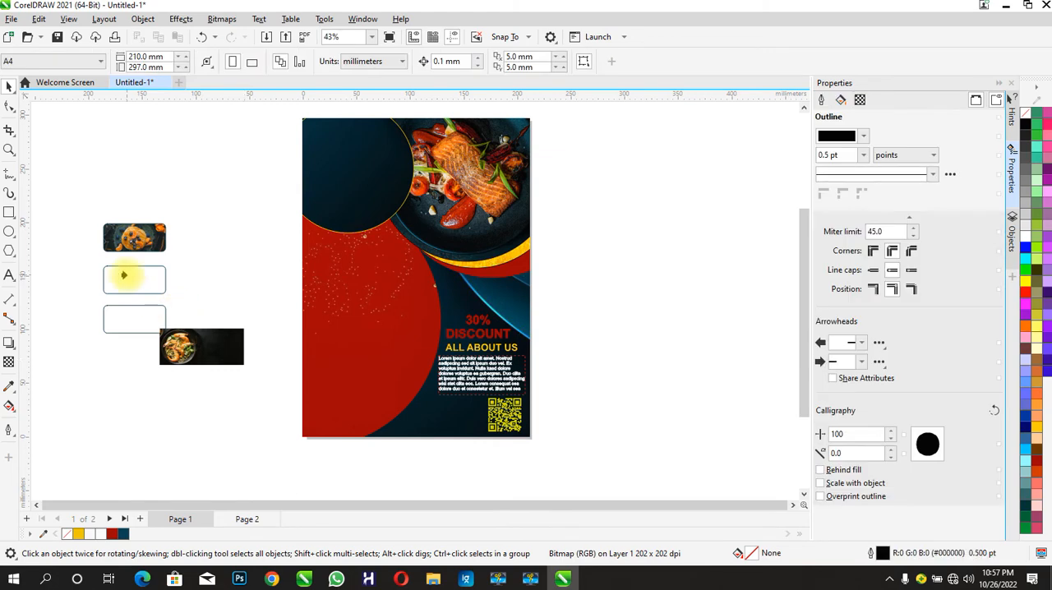
click(123, 278)
- Edit the middle rectangle's PowerClip contents, scaling the spaghetti image to about 76 mm wide and positioning its plate within the frame
click(53, 117)
click(145, 288)
drag(181, 303, 154, 281)
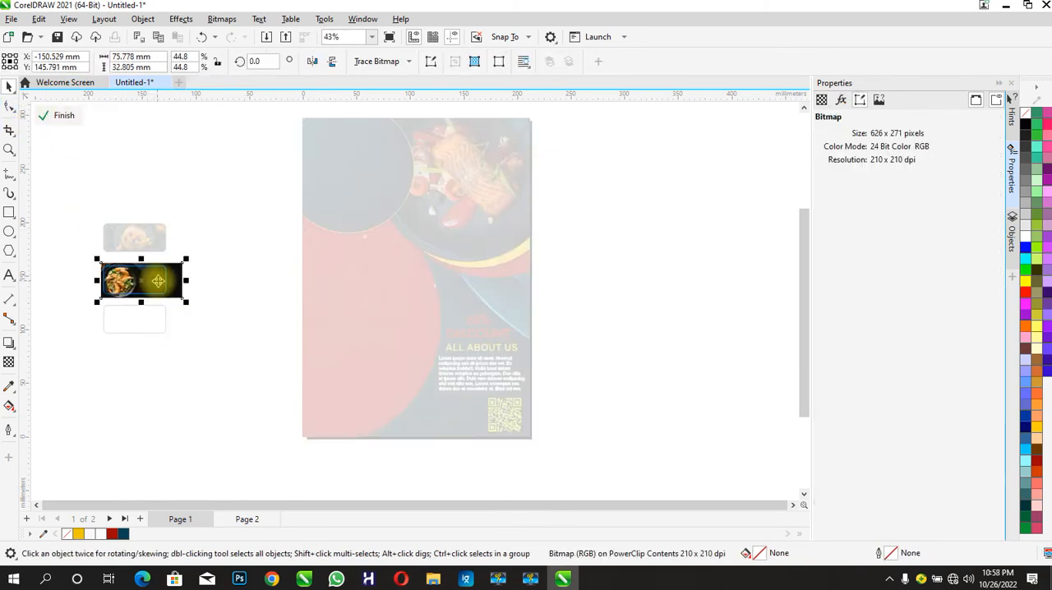
click(63, 122)
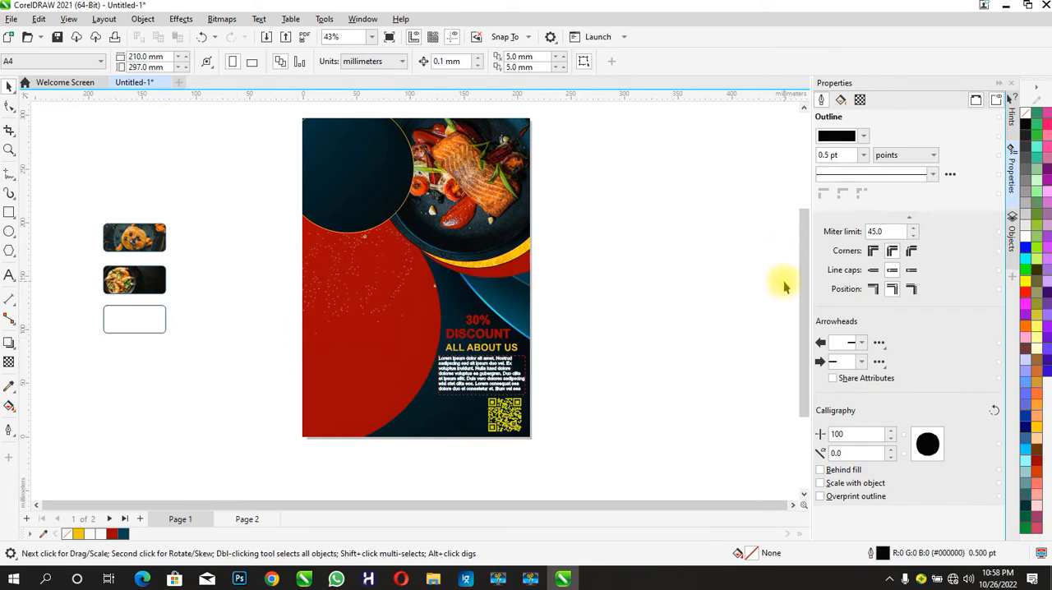
- Import the square bowl-of-food photo with the pink background, shrink it and PowerClip it inside the lowest rounded rectangle
click(433, 578)
drag(292, 158, 245, 348)
drag(383, 203, 200, 390)
drag(161, 420, 204, 386)
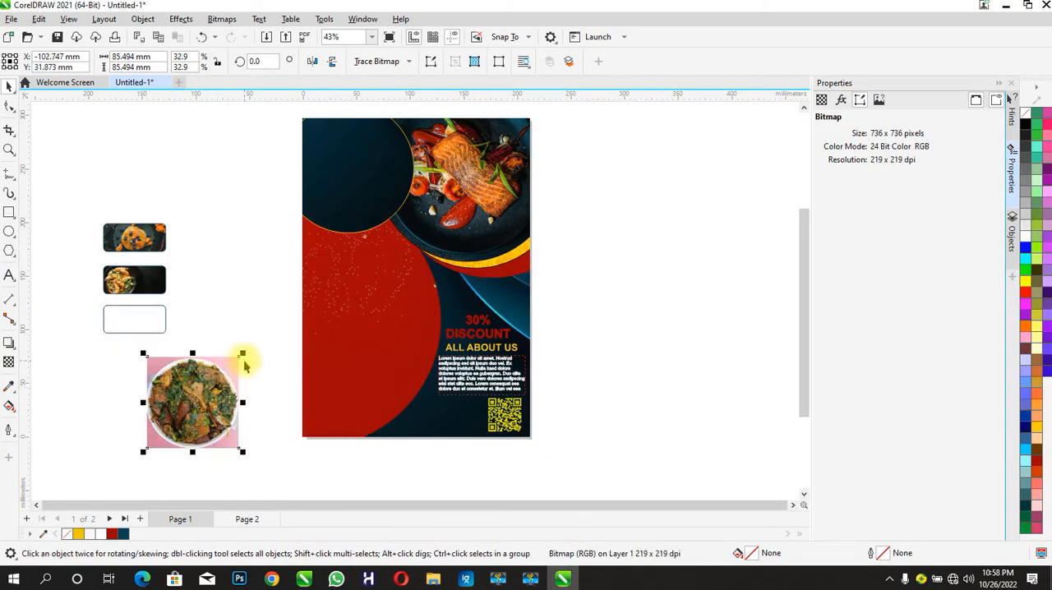
right_click(161, 387)
click(205, 244)
click(115, 320)
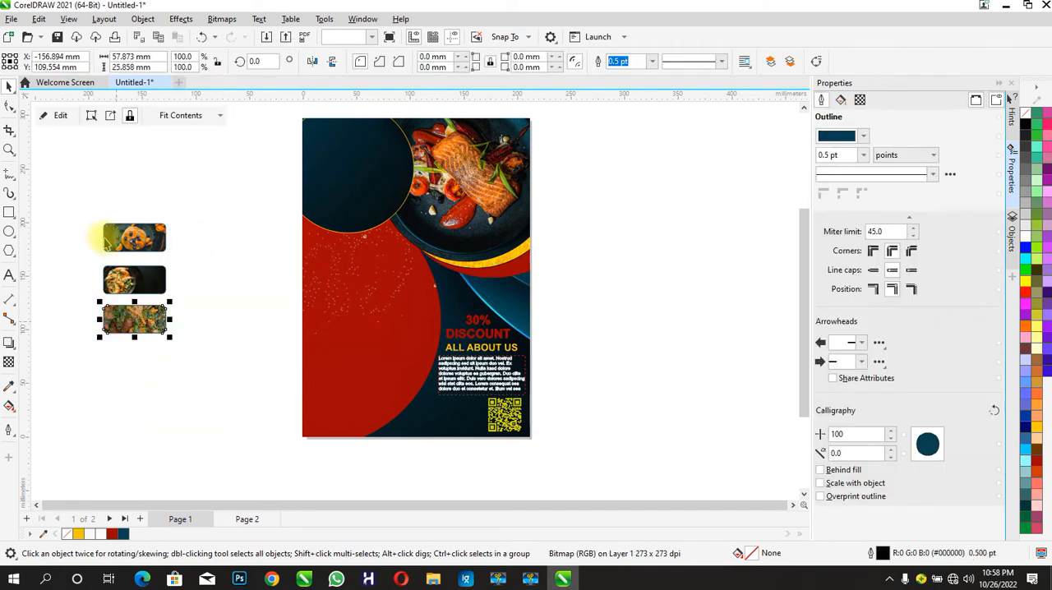
- Arrange the three PowerClipped food photos in an evenly spaced column along the right side of the red circle
click(206, 292)
drag(178, 294, 188, 354)
drag(141, 284, 404, 331)
drag(361, 387, 404, 283)
click(405, 348)
click(52, 273)
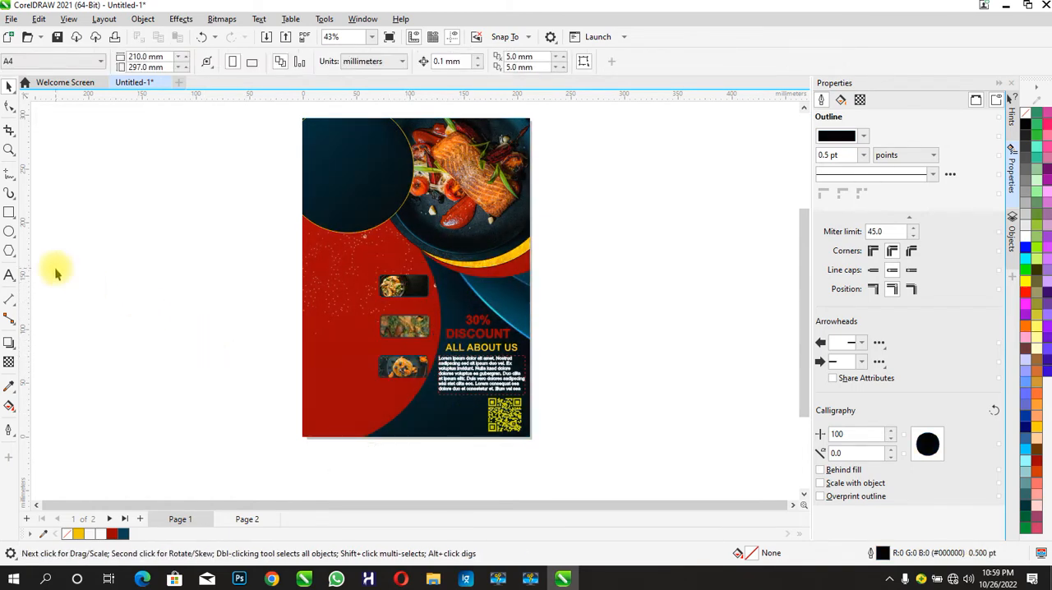
- Add the artistic text "CONTINENTAL MENU" beside the page in bold with the golden-yellow fill #FDBE0E
click(8, 276)
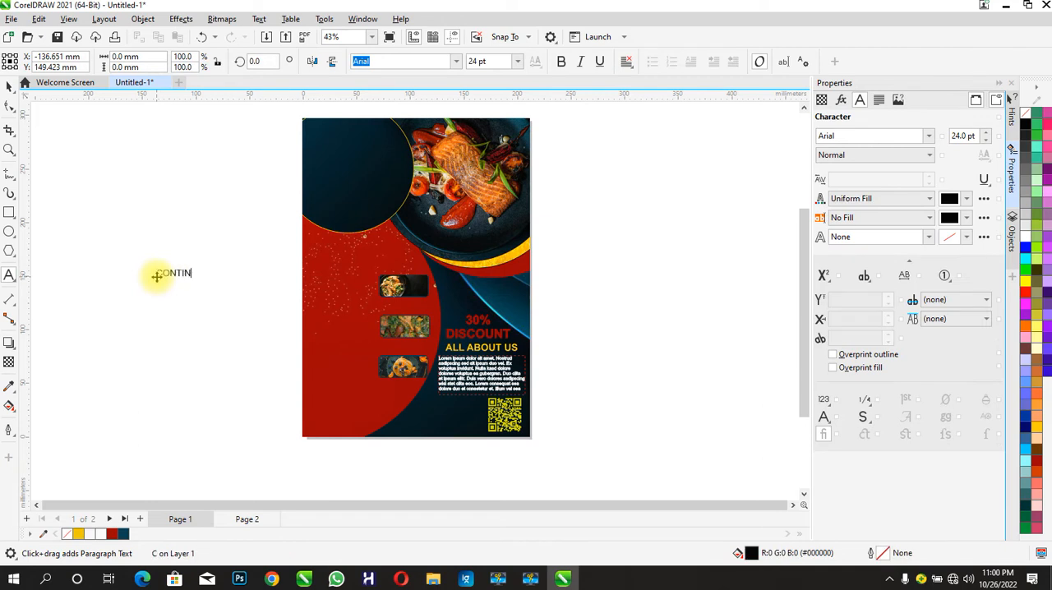
text(L N)
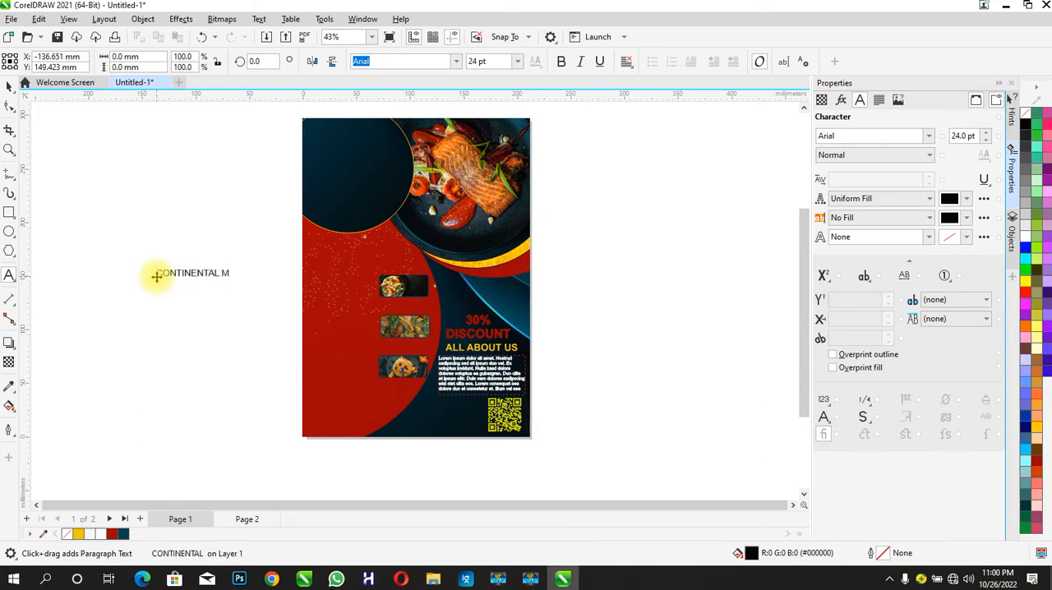
click(10, 86)
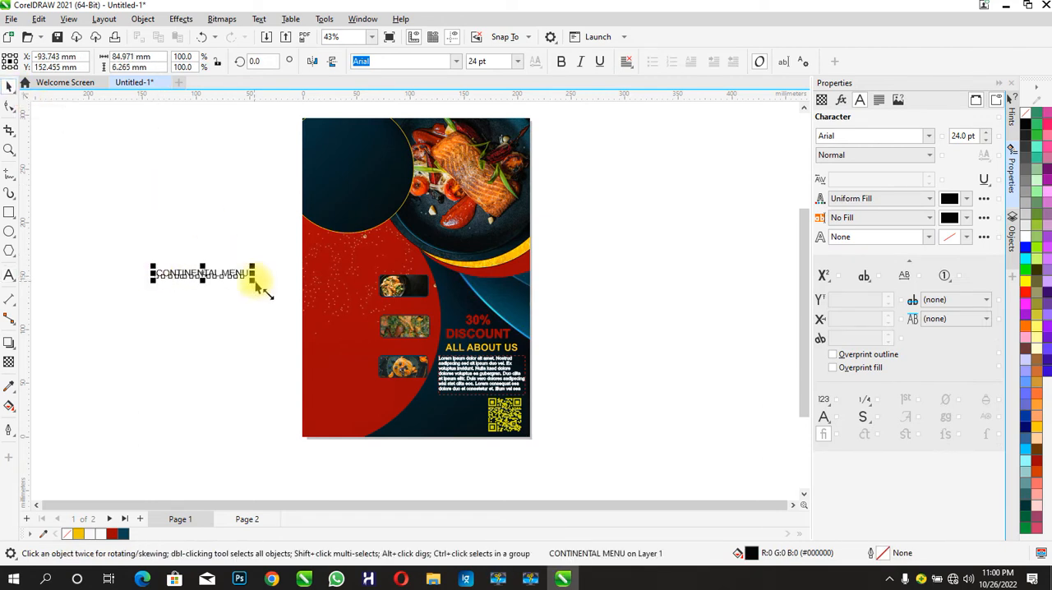
click(562, 61)
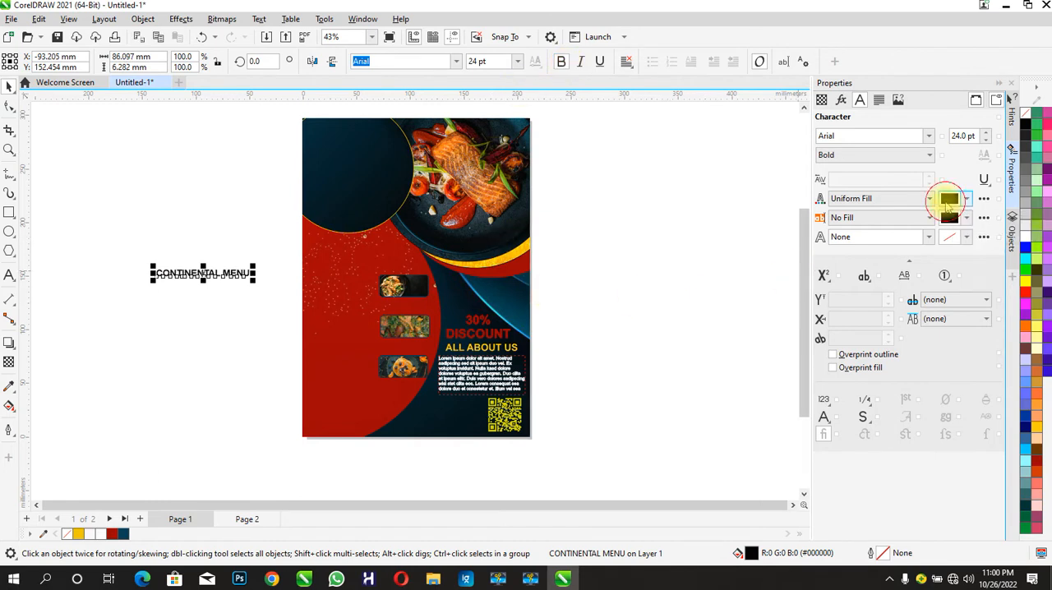
click(950, 200)
click(911, 359)
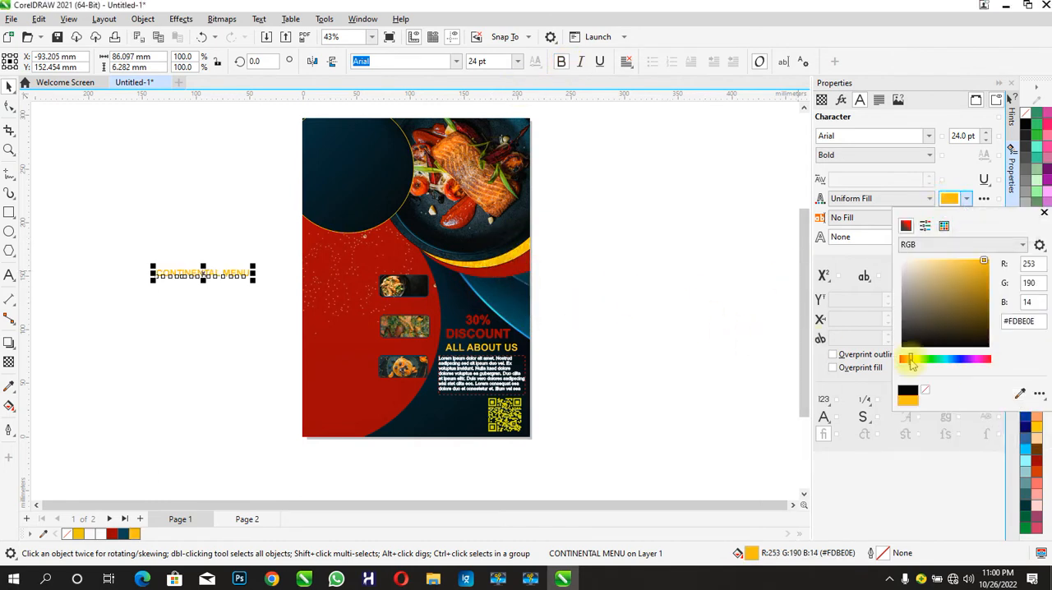
click(275, 285)
- Place the CONTINENTAL MENU heading beside the uppermost food photo, set it in Arturo Trial and scale it to about 71 mm wide
click(151, 194)
drag(193, 276, 347, 294)
click(457, 64)
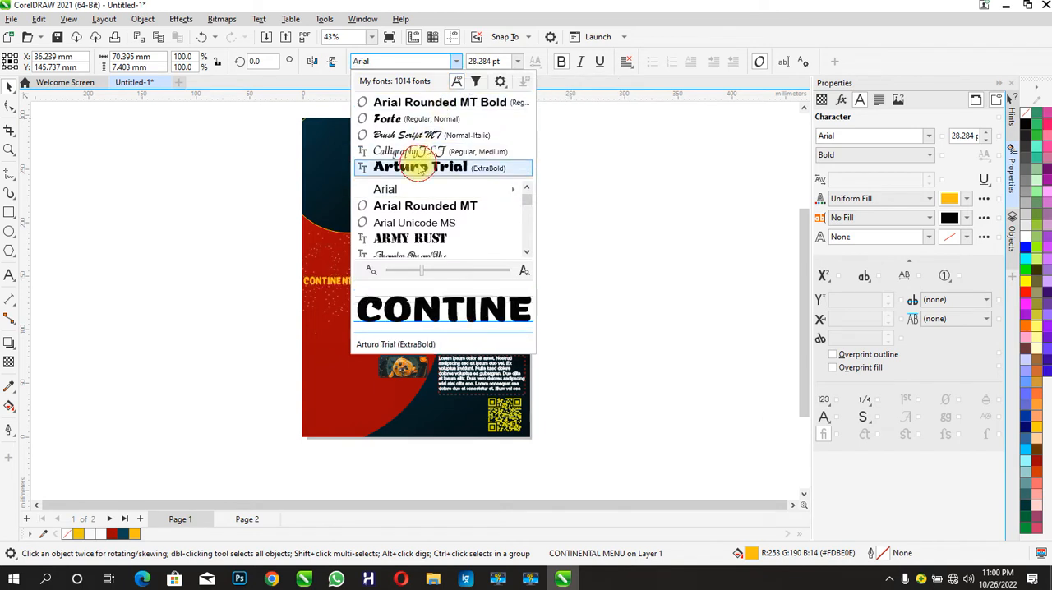
click(407, 167)
drag(385, 286, 379, 285)
- Shift the three food photo frames slightly toward the red circle's right edge, away from the heading
drag(404, 286, 412, 286)
drag(403, 328, 409, 332)
click(407, 372)
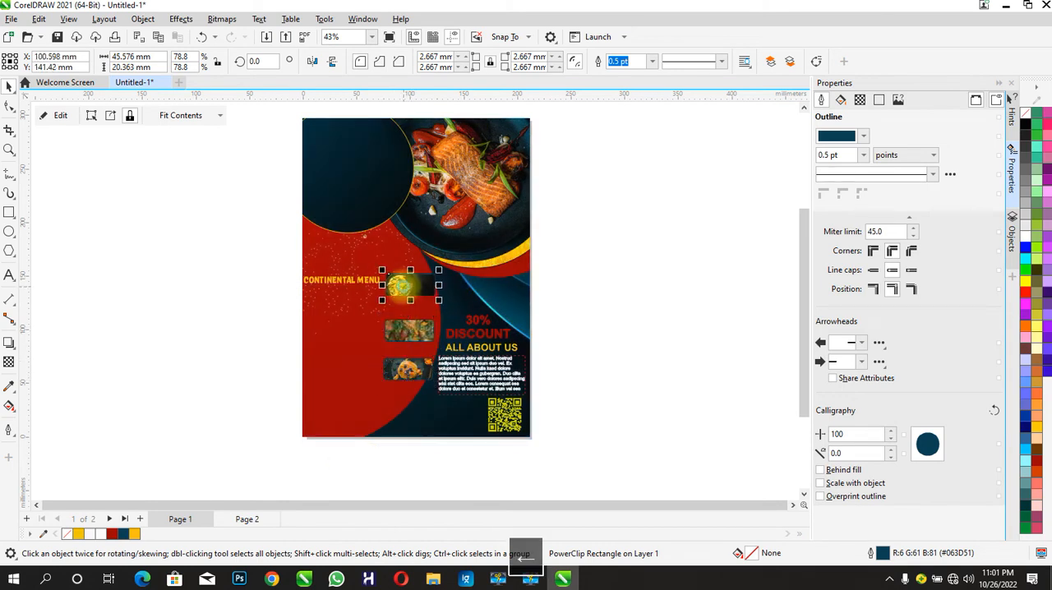
- Duplicate the CONTINENTAL MENU heading beside the middle food photo and change its text to "AFRICAN MENU"
click(352, 279)
key(ctrl+d)
drag(351, 278, 352, 327)
click(8, 276)
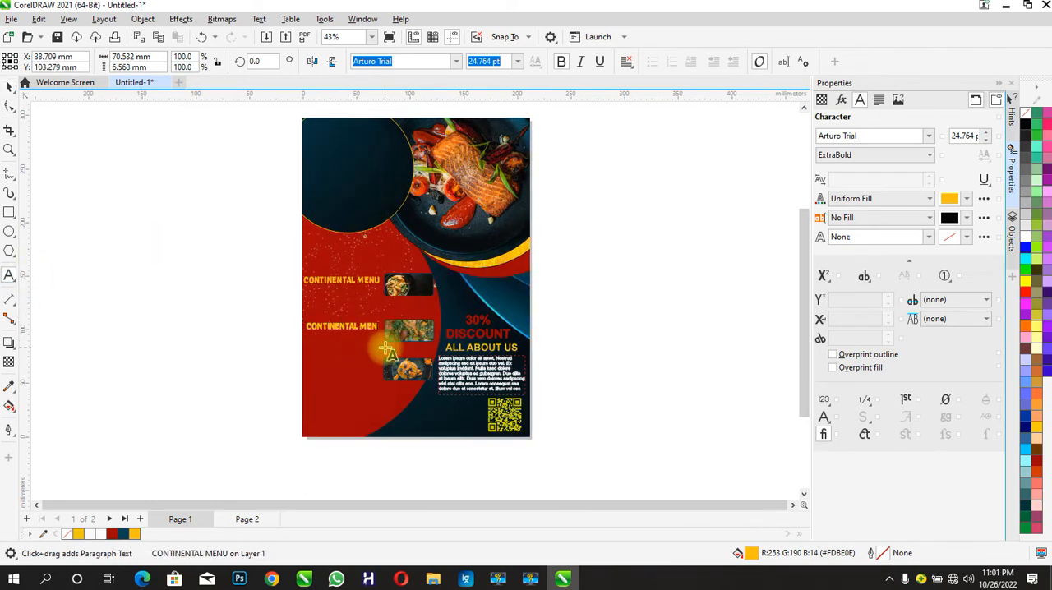
text(AN MENU)
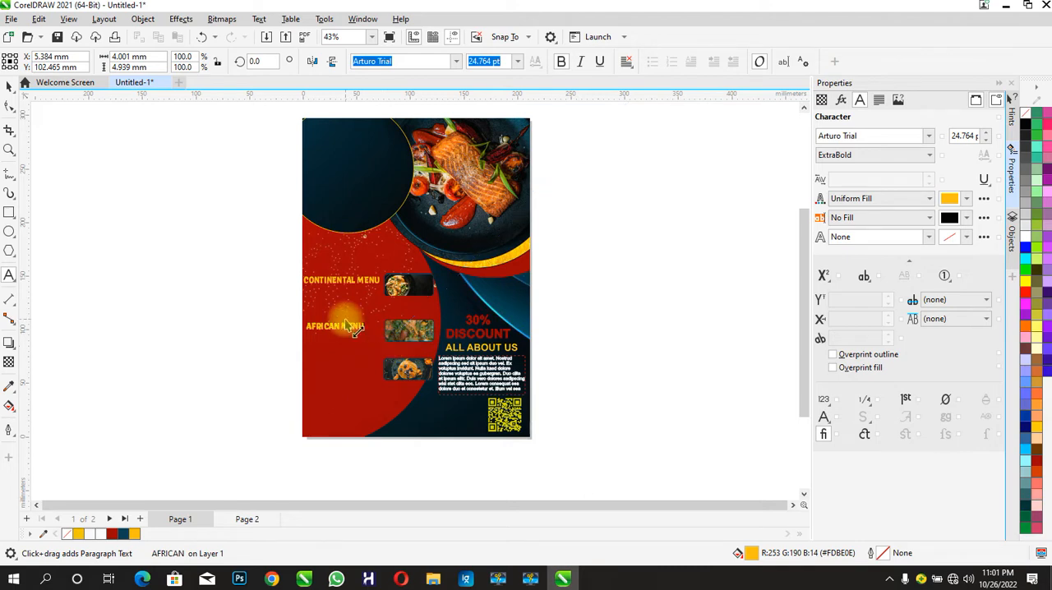
- Place a copy of the AFRICAN MENU heading beside the lowest food photo
click(8, 85)
drag(354, 333, 335, 364)
click(243, 374)
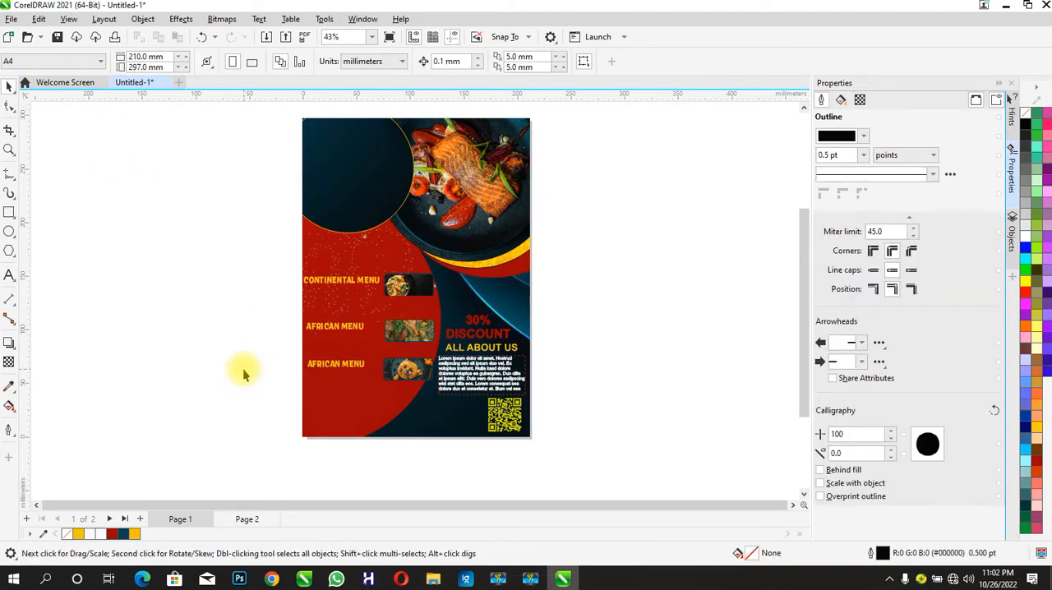
click(324, 367)
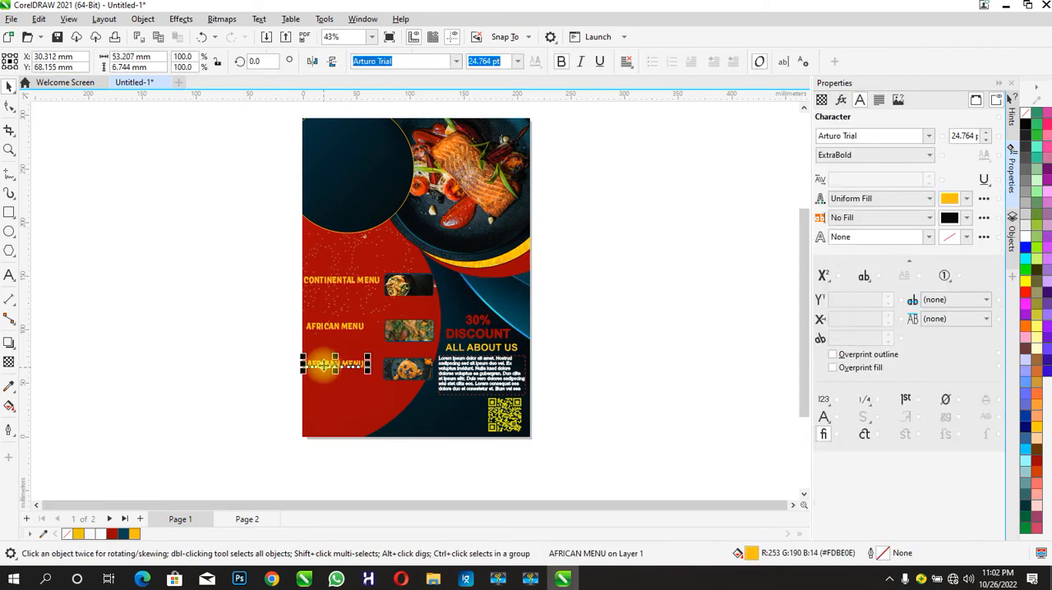
- Create a paragraph frame with placeholder text, resize it to about 65 by 20 mm and place it below the CONTINENTAL MENU heading
key(F8)
drag(69, 270, 137, 306)
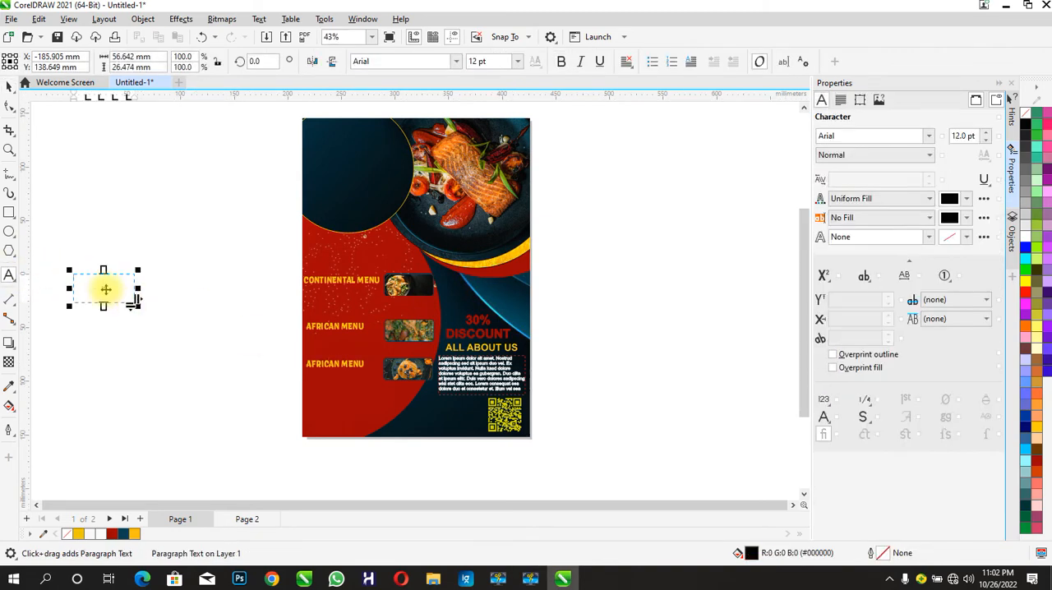
right_click(119, 293)
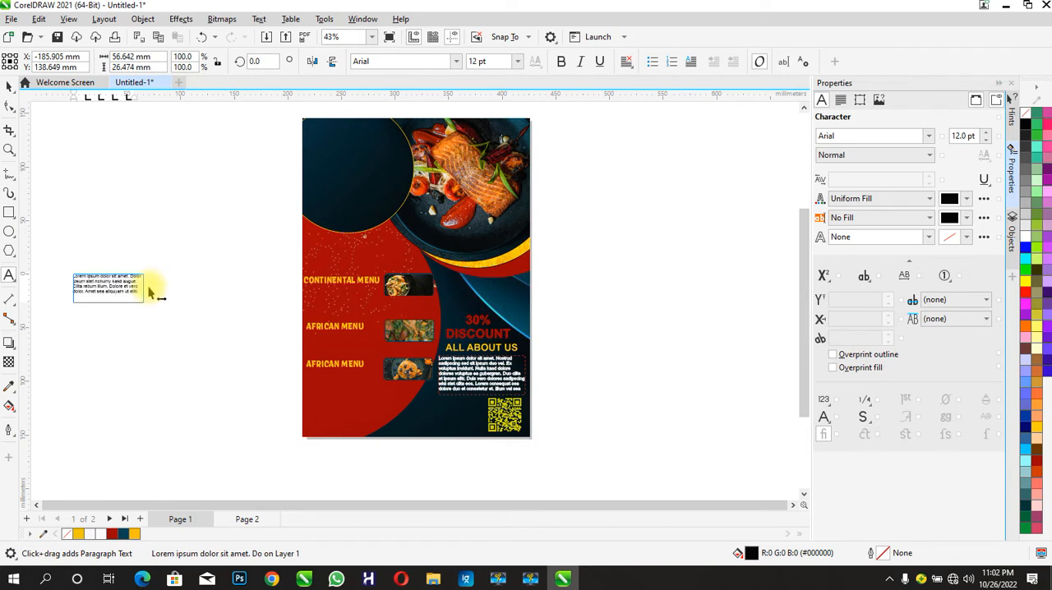
drag(153, 300, 134, 293)
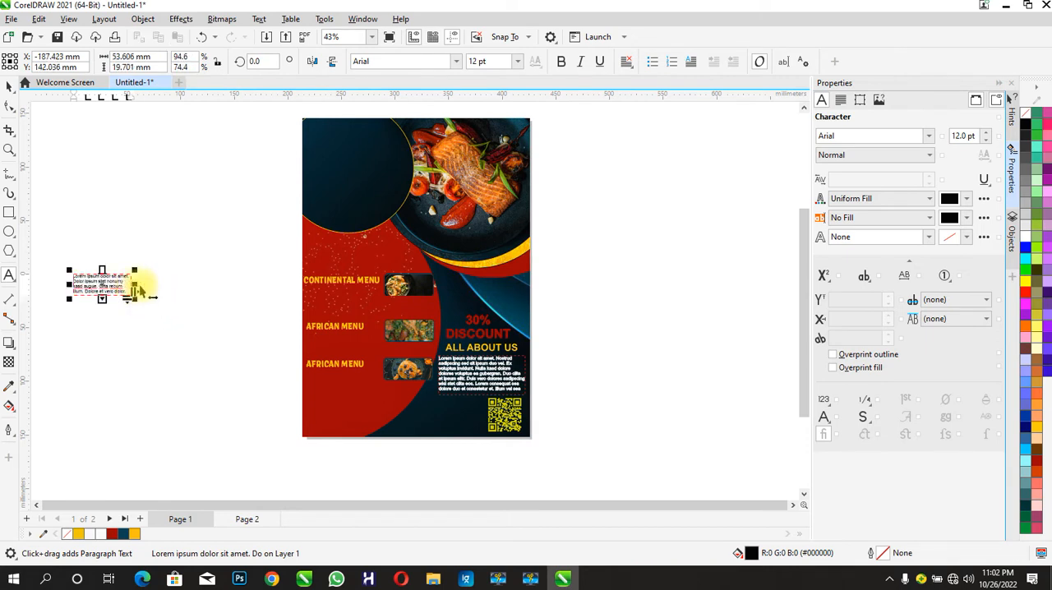
drag(142, 297, 378, 310)
- Try to give the placeholder paragraph the near-white fill #FAF7F7 and a hairline outline in #F7F7F7
click(962, 198)
click(903, 261)
click(949, 237)
click(917, 236)
click(874, 265)
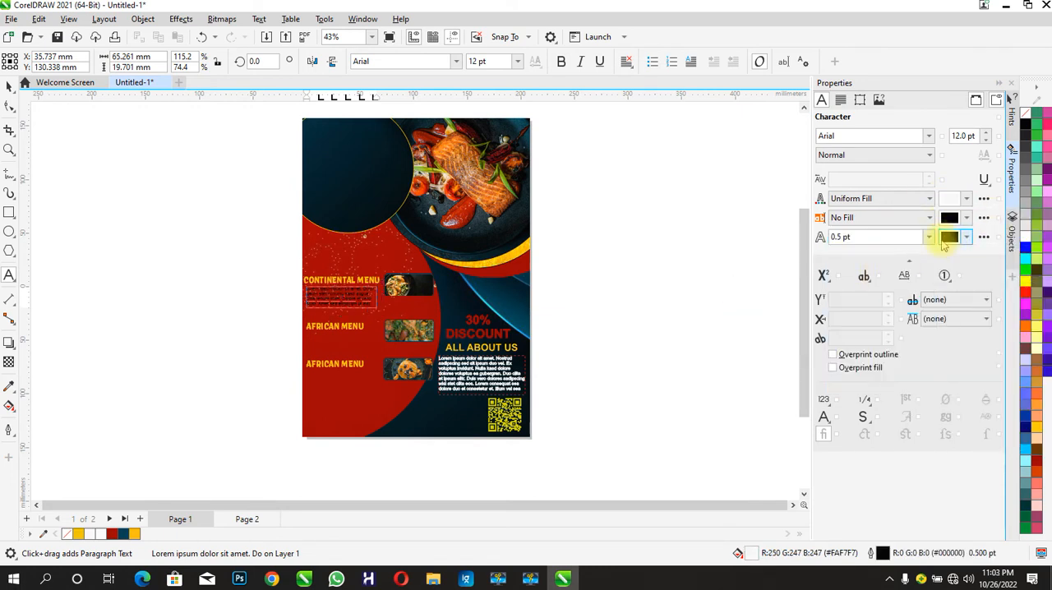
click(949, 237)
click(903, 302)
click(526, 274)
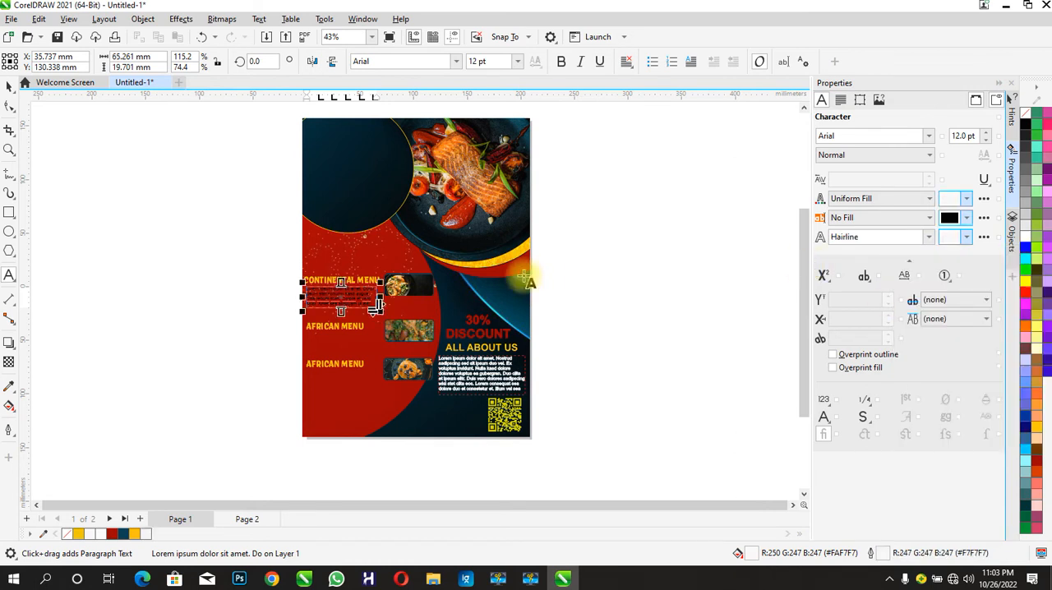
click(9, 87)
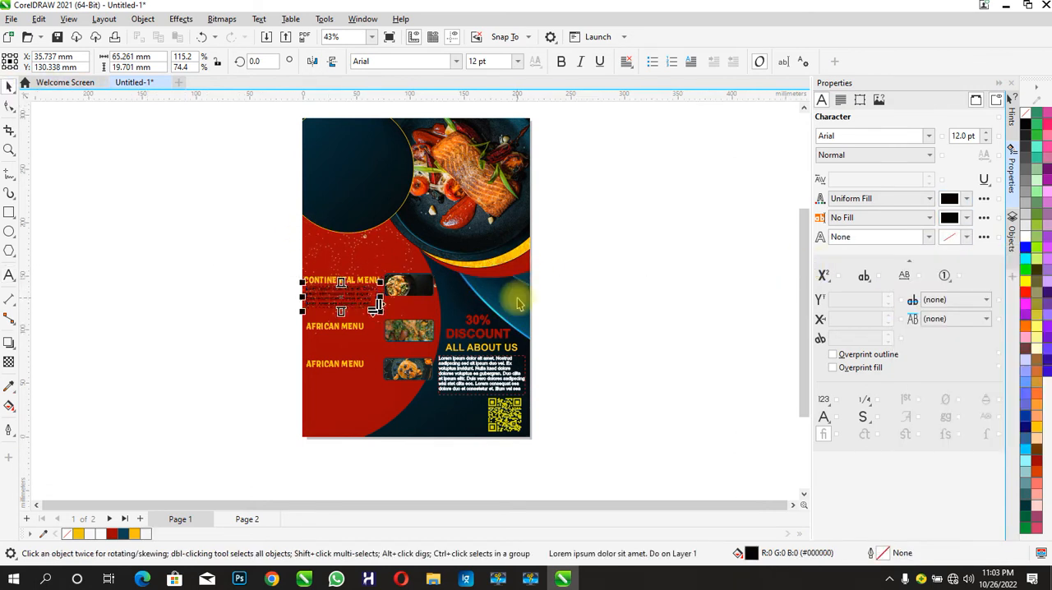
- Give the placeholder paragraph the near-white fill #FCFCFC and a 0.5 pt white outline
click(950, 198)
click(902, 261)
click(859, 271)
click(879, 236)
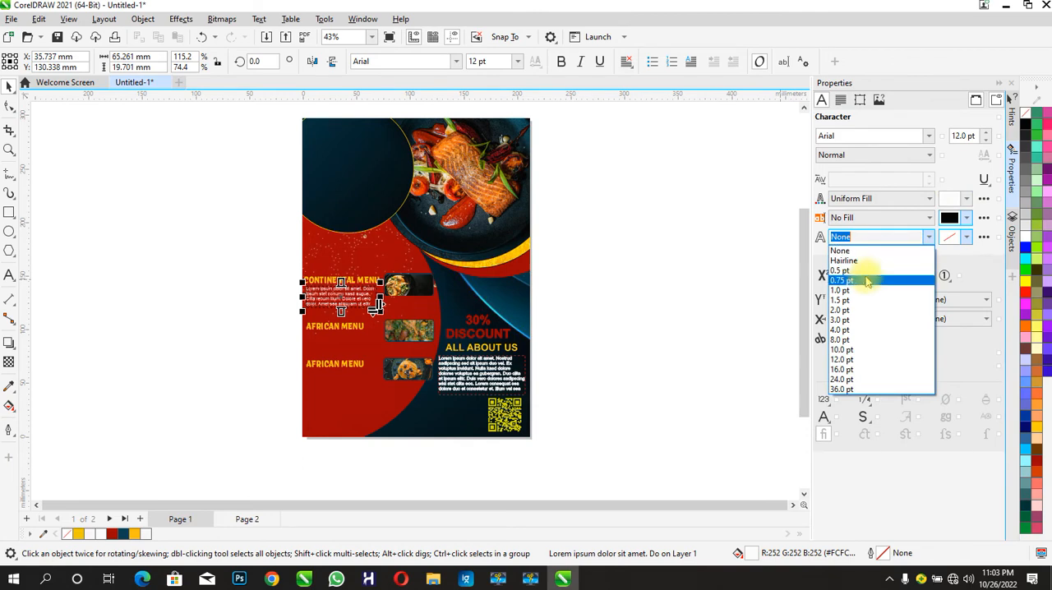
click(870, 281)
click(950, 237)
click(902, 298)
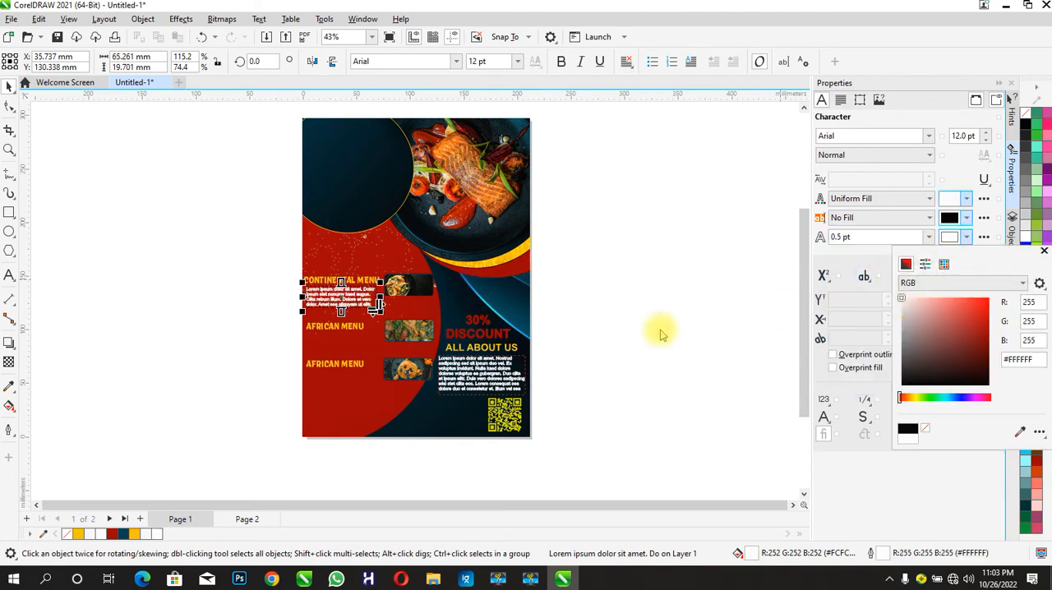
click(661, 329)
- Copy the white placeholder paragraph below each of the two AFRICAN MENU headings
key(ctrl+c)
key(ctrl+v)
drag(337, 296, 335, 343)
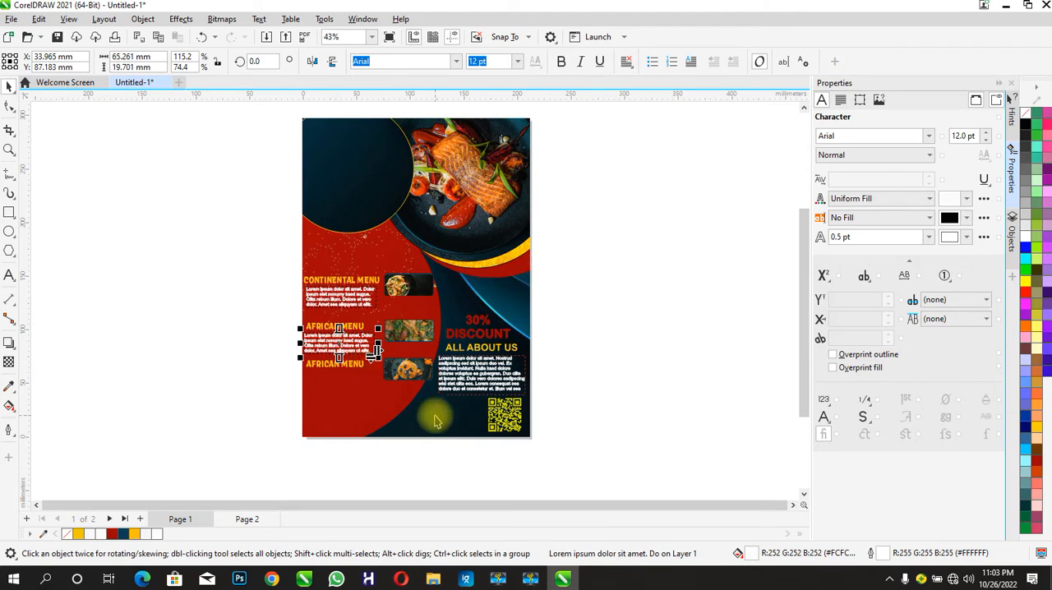
key(ctrl+r)
drag(343, 395, 344, 388)
click(223, 402)
- Draw a 19-point star about 71 mm wide beside the page and reduce its sharpness to 13
click(13, 257)
drag(74, 167, 157, 249)
drag(427, 60, 430, 63)
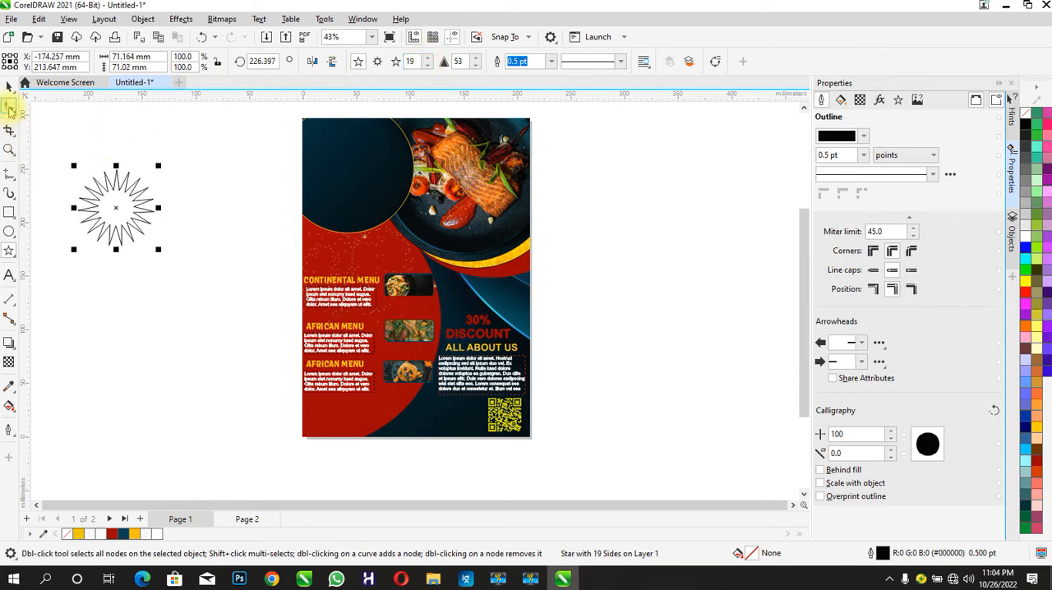
click(10, 107)
drag(116, 194, 118, 172)
- Shrink the star to about 39 by 48 mm and place it on the lower right edge of the dark circle
click(9, 86)
mouse_move(157, 209)
mouse_down()
mouse_move(138, 212)
mouse_move(147, 213)
mouse_up()
drag(145, 250, 131, 224)
drag(99, 196, 392, 234)
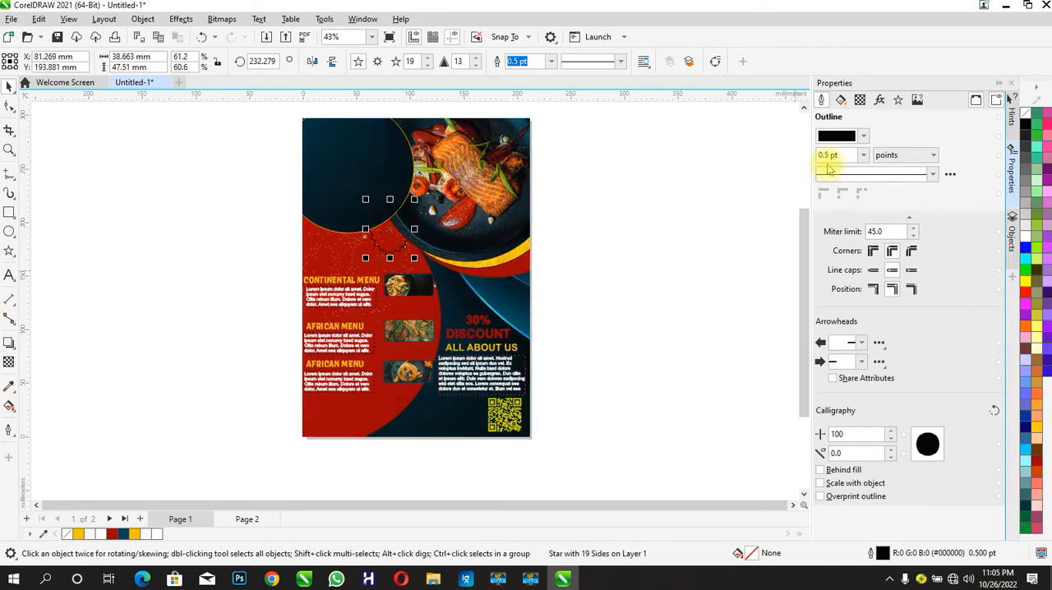
- Fill the star with the golden yellow #DDA500 sampled from the curved yellow band
click(836, 138)
click(820, 144)
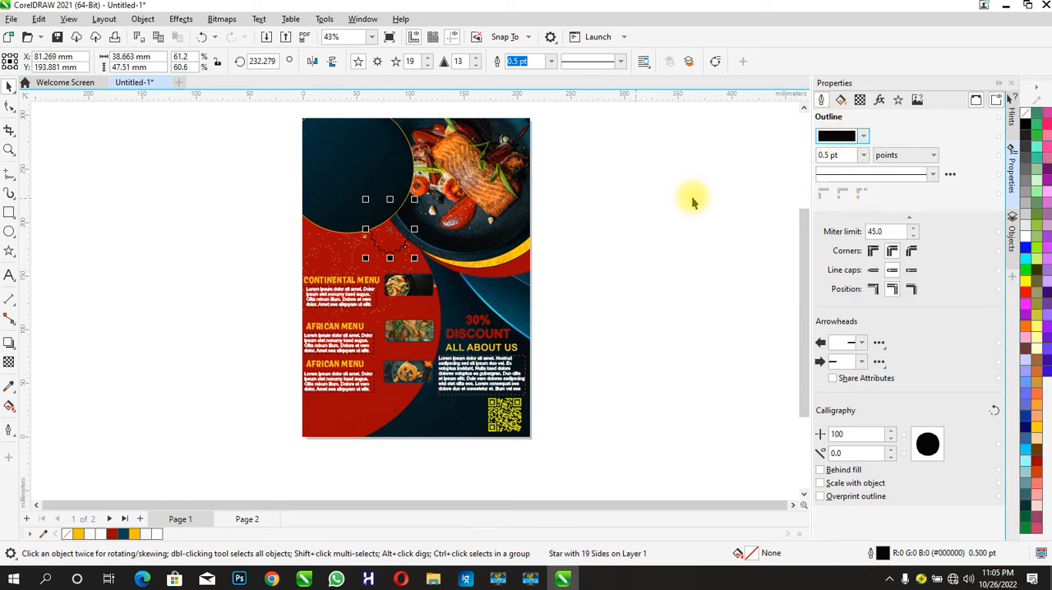
click(841, 100)
click(843, 137)
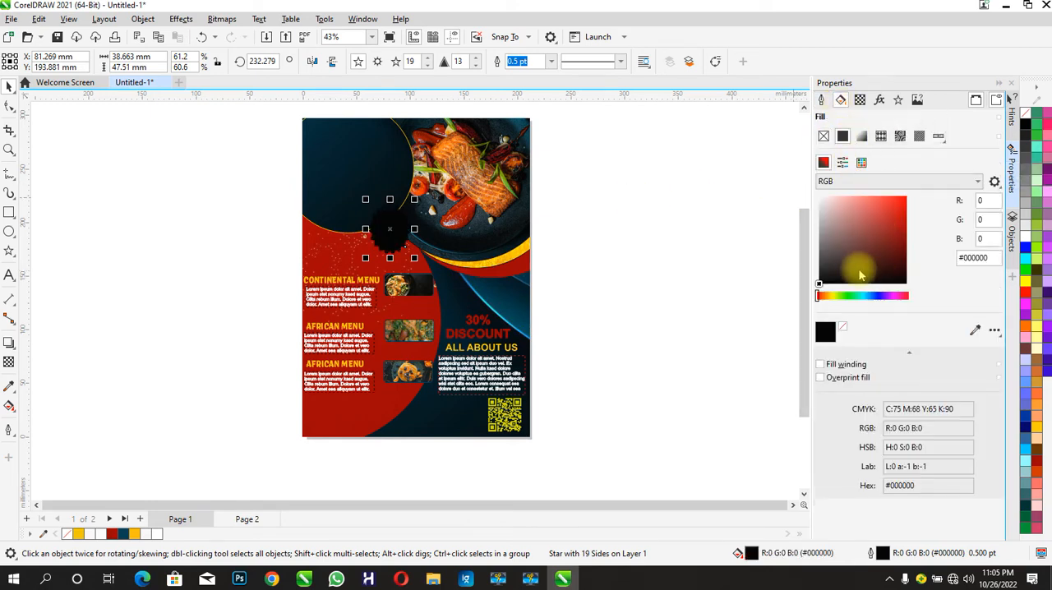
click(976, 331)
click(494, 248)
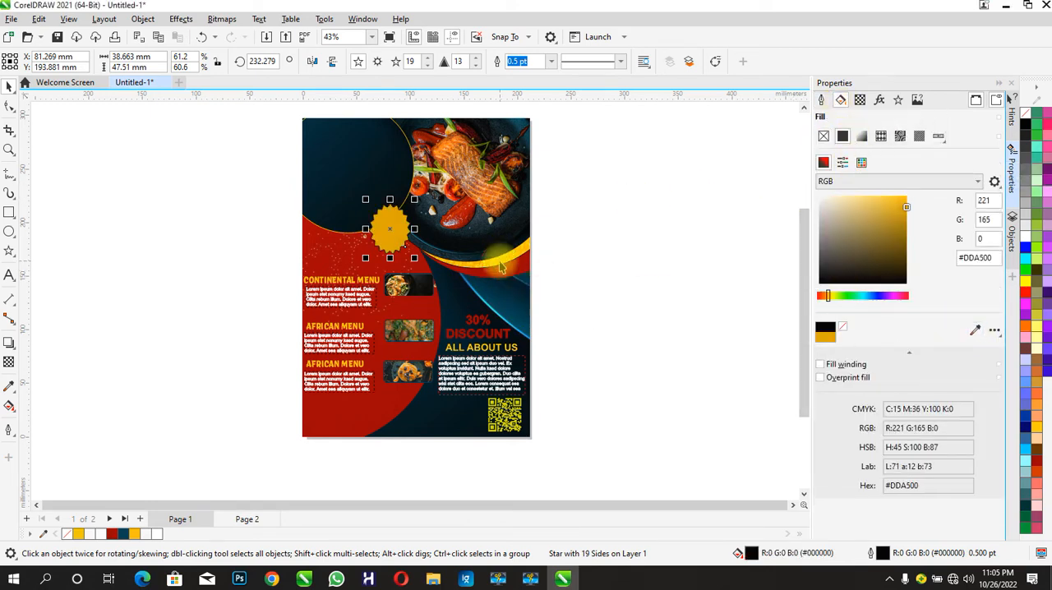
- Remove the star's outline
click(821, 100)
click(864, 156)
click(854, 168)
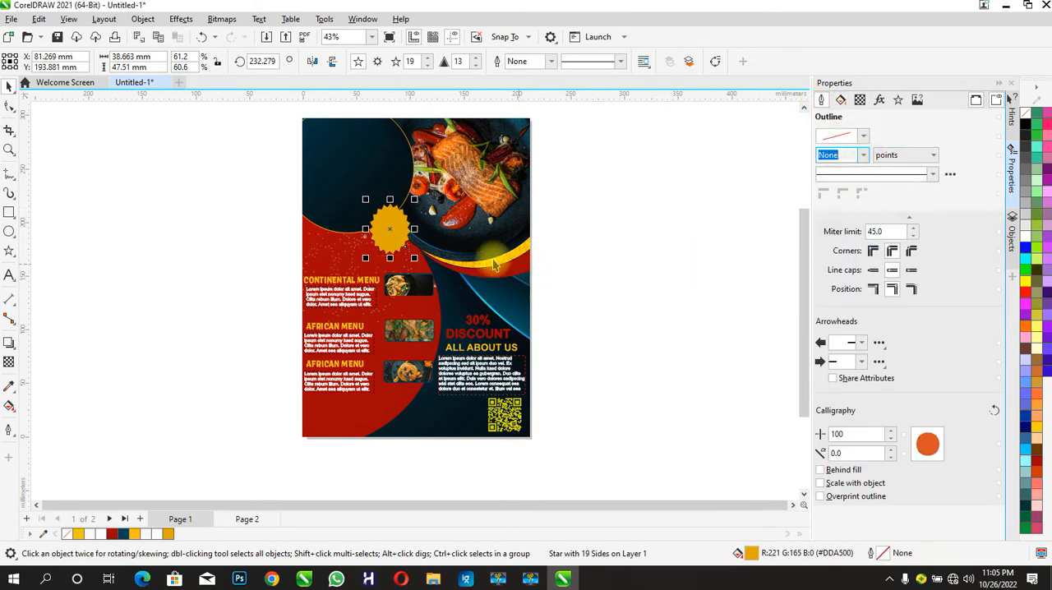
click(570, 280)
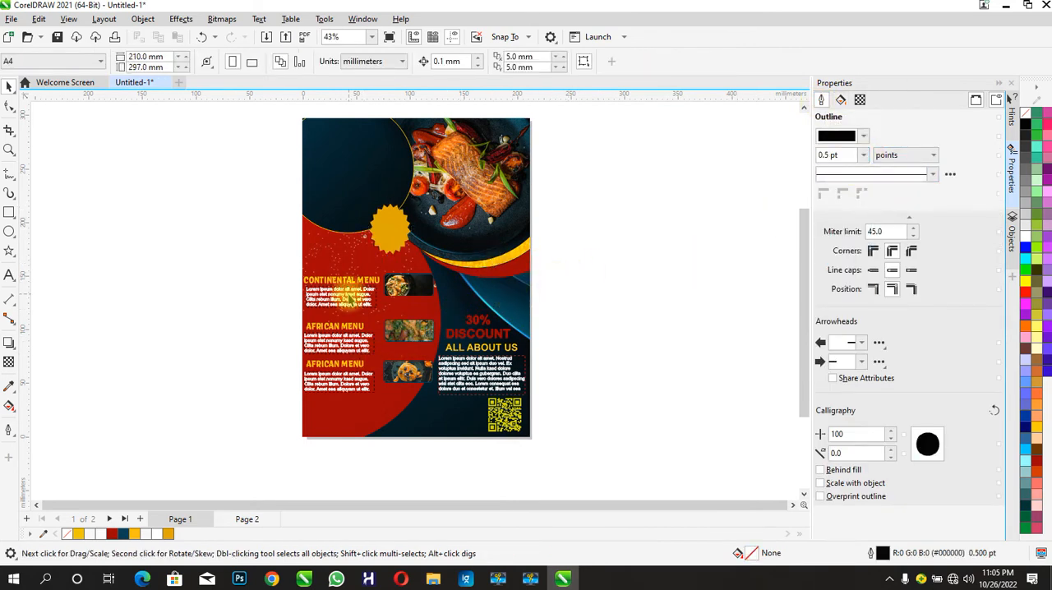
- Add the artistic text "BRAND NAME" beside the page, enlarge it to about 28 pt and make it bold
click(9, 276)
text(BRAND NAME)
click(10, 86)
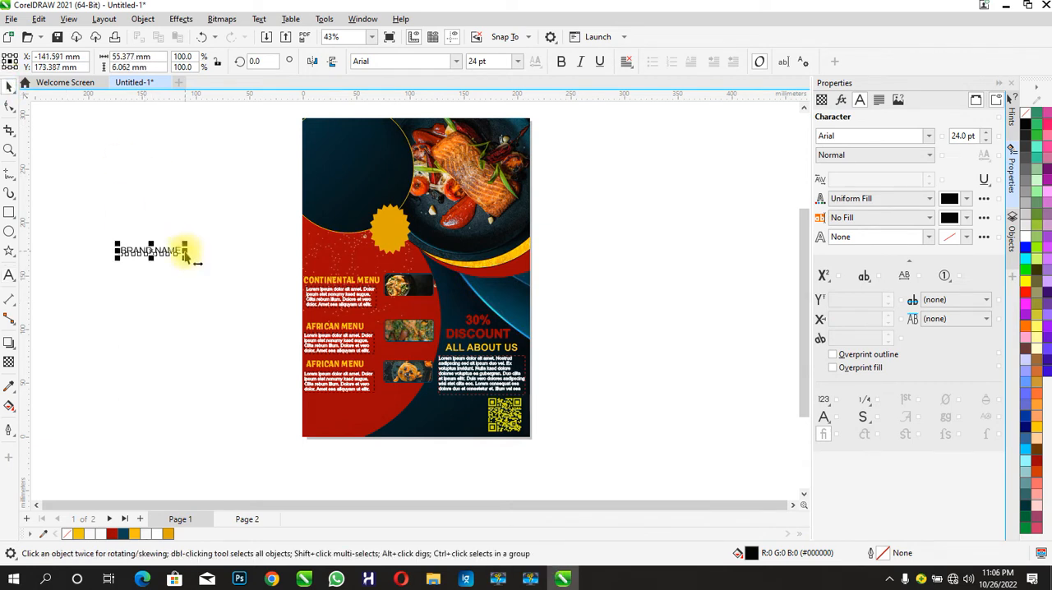
drag(189, 265, 199, 272)
click(562, 61)
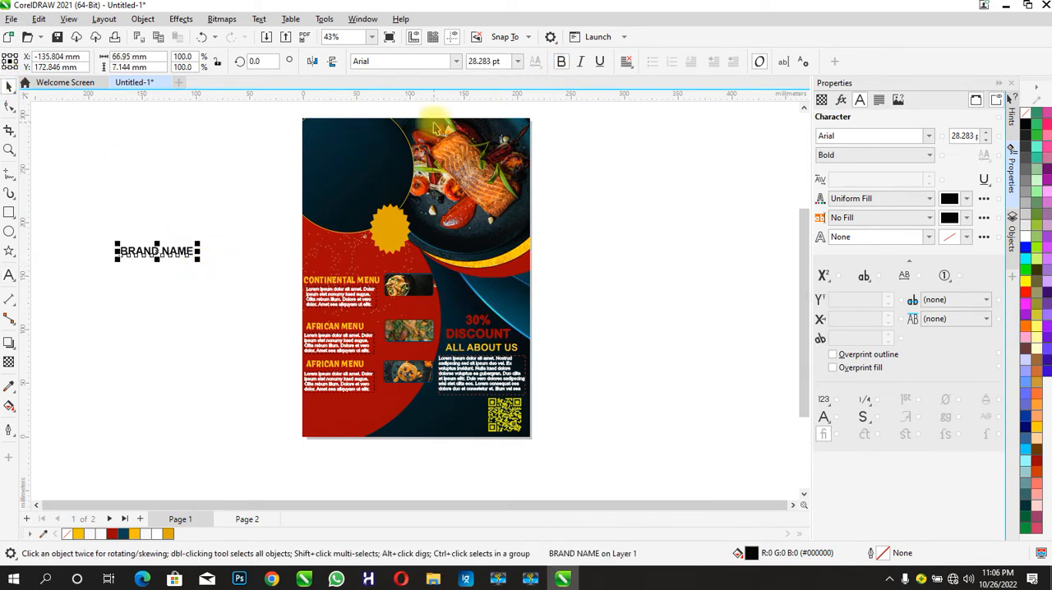
- Set BRAND NAME in the ARMY RUST font, enlarge it to about 52 pt and place it in the upper dark circle
click(456, 61)
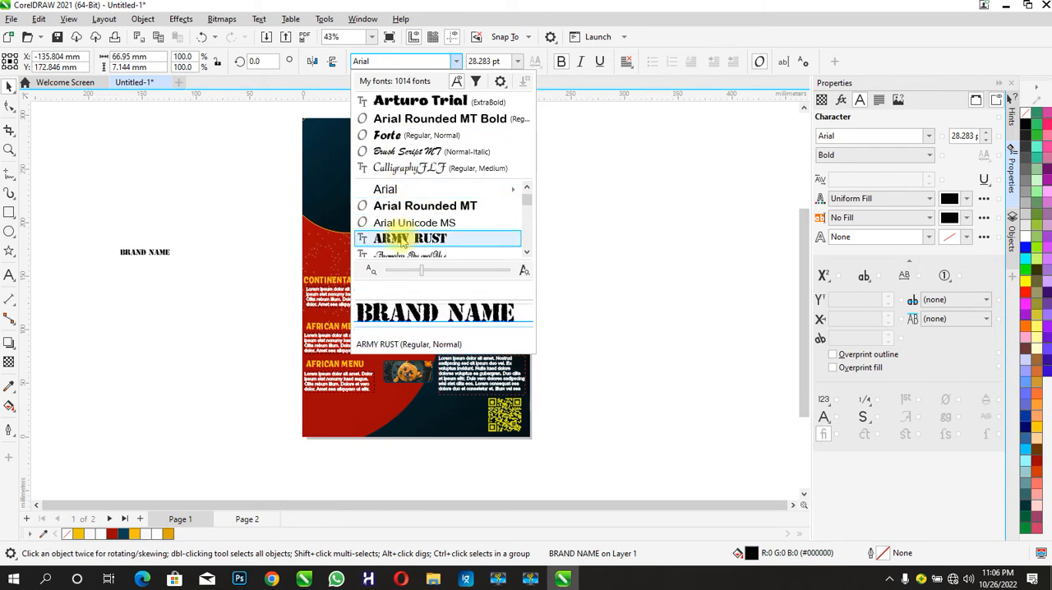
click(396, 238)
drag(176, 264, 358, 150)
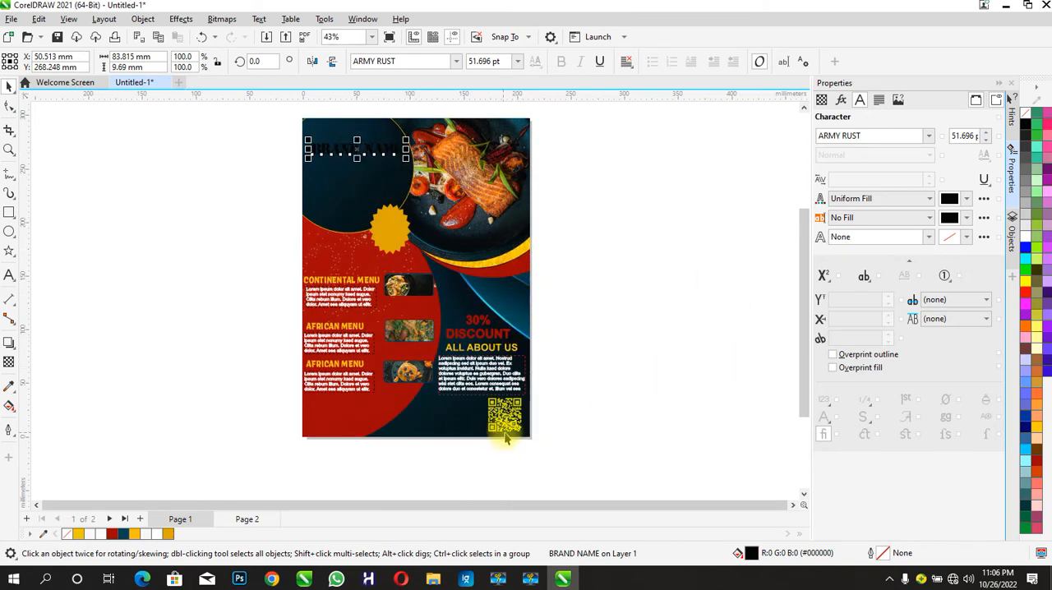
- Fill the BRAND NAME text with the yellow #FFDB18 sampled from the curved band
click(950, 199)
click(1020, 394)
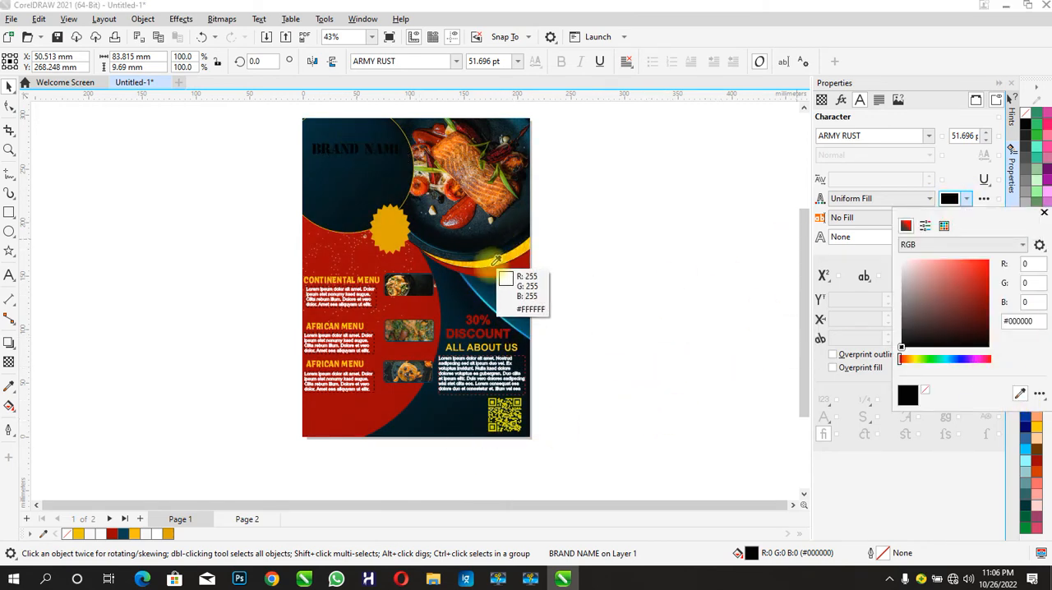
click(485, 260)
- Give the BRAND NAME text a 0.5 pt outline in the orange-yellow #FFB80E sampled from the curved band
click(857, 237)
click(930, 236)
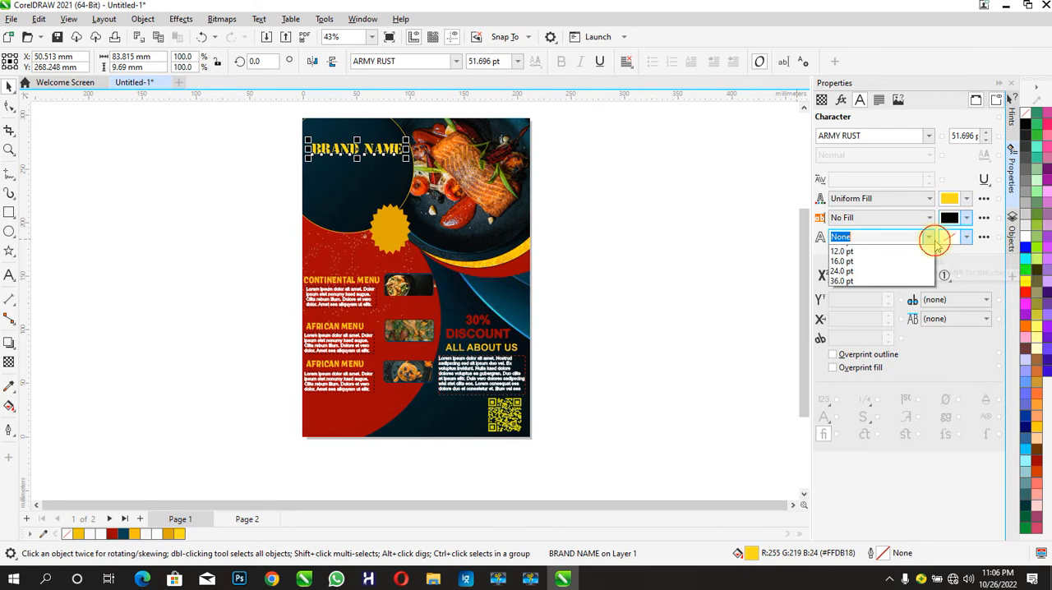
click(934, 250)
click(949, 237)
click(1020, 432)
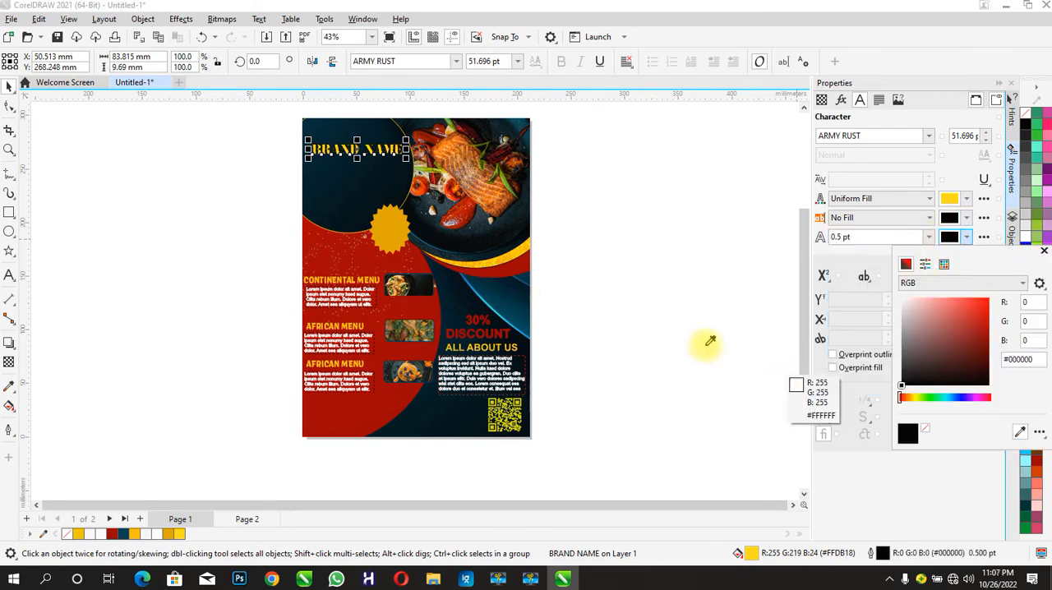
click(475, 272)
click(142, 234)
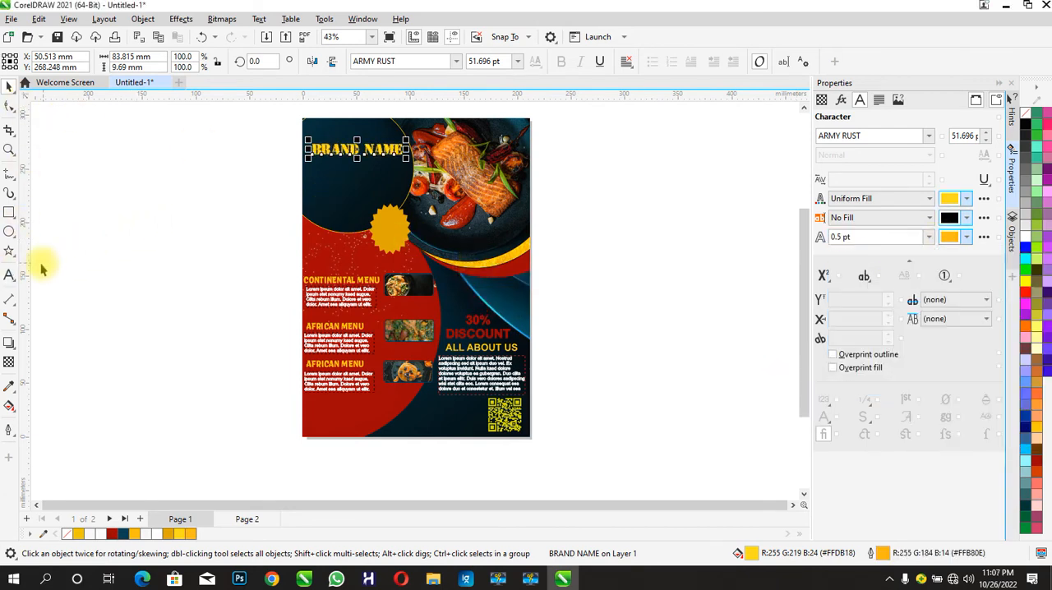
- Add the artistic text "R E S T A U R A N T" in bold and centre it beneath BRAND NAME
click(9, 275)
click(119, 244)
text(R E)
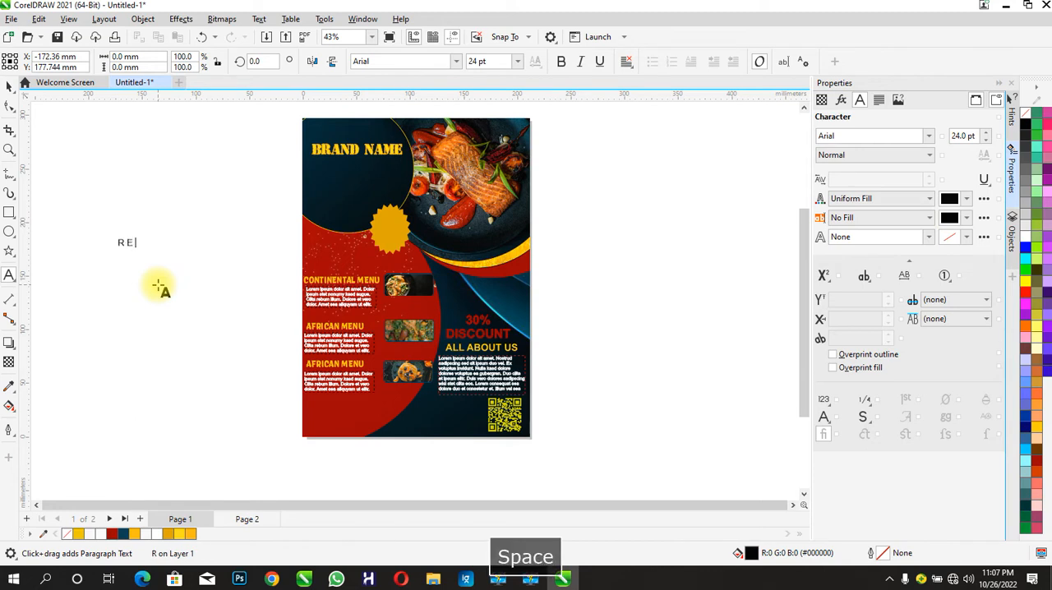
text( S T A U R A N T)
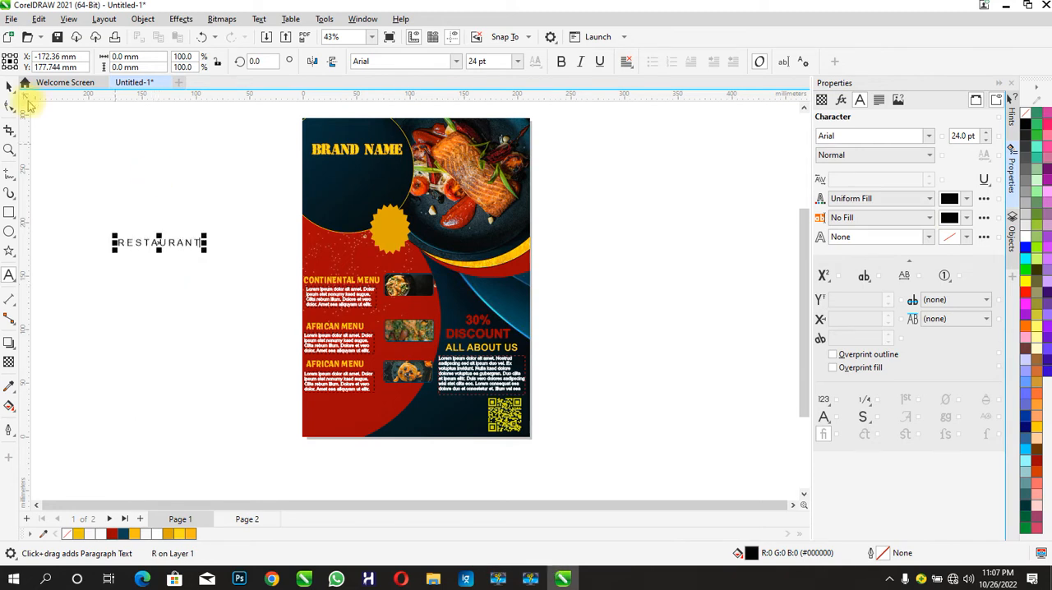
click(9, 86)
click(562, 61)
drag(169, 238, 359, 172)
- Fill the RESTAURANT text with the dark red #990100 sampled from the red curve below the yellow band
click(950, 199)
click(1020, 393)
click(500, 268)
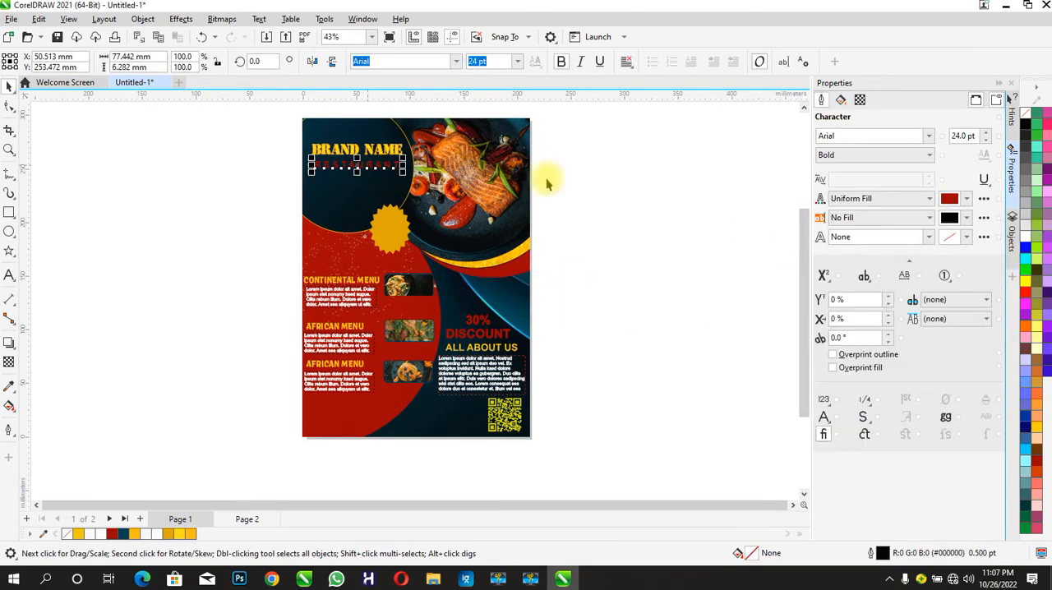
- Give the RESTAURANT text a 0.75 pt outline in the same sampled dark red #990100
click(929, 237)
click(923, 301)
click(949, 237)
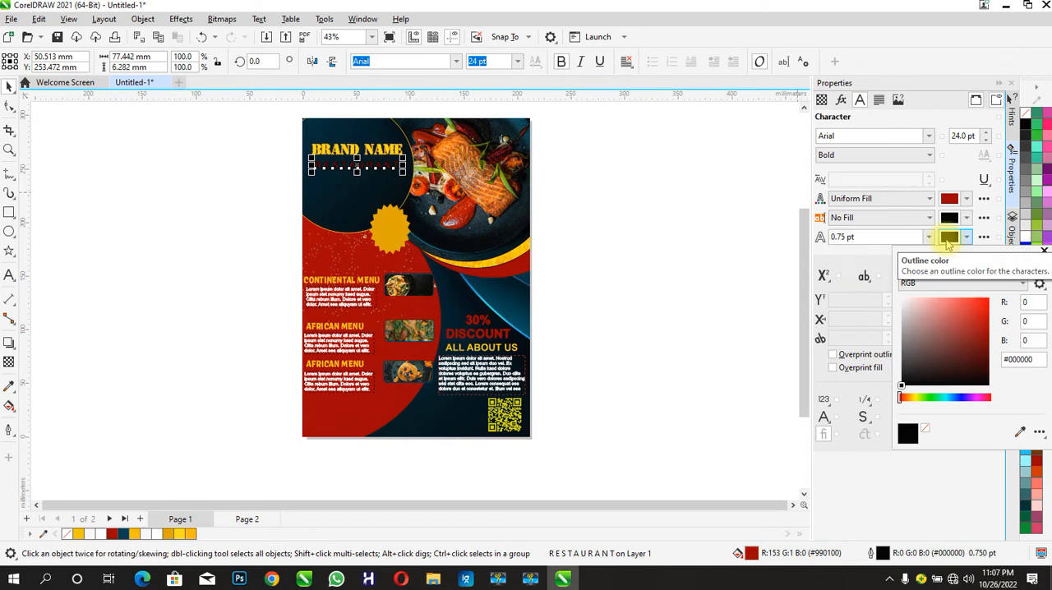
click(1021, 432)
click(498, 271)
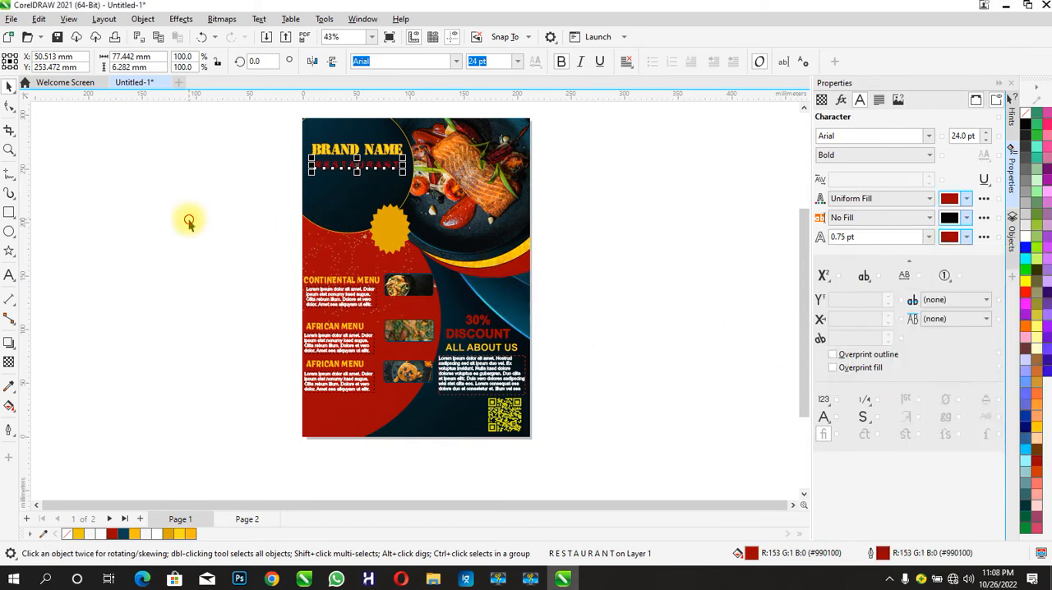
- Move BRAND NAME and RESTAURANT together slightly lower within the dark circle
click(255, 239)
drag(268, 129, 420, 188)
click(239, 205)
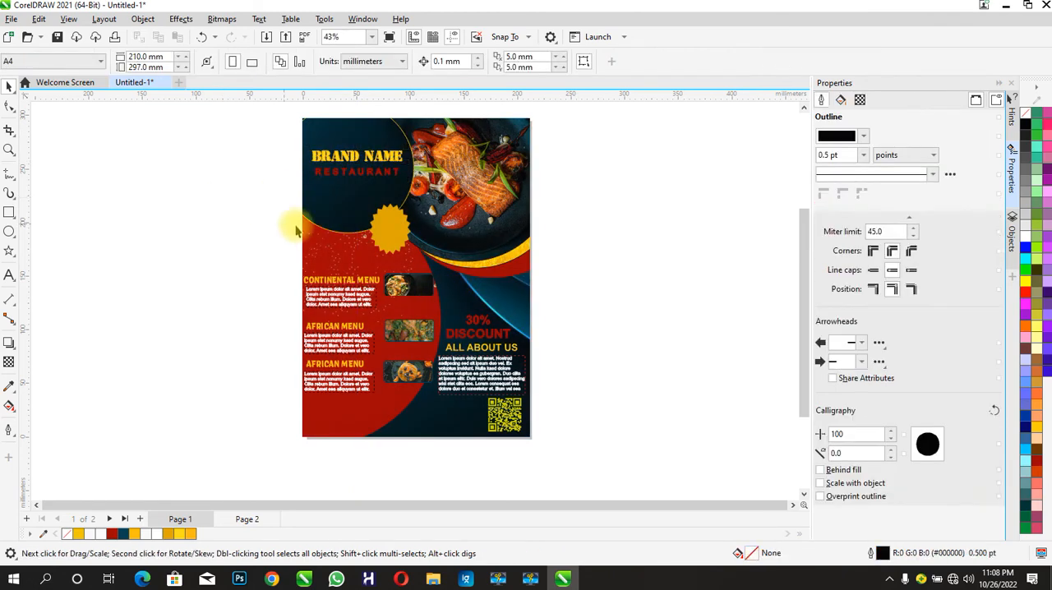
- Add the artistic text "CALL NOW:" in bold and place it at the bottom of the flyer's red area
click(9, 275)
click(91, 298)
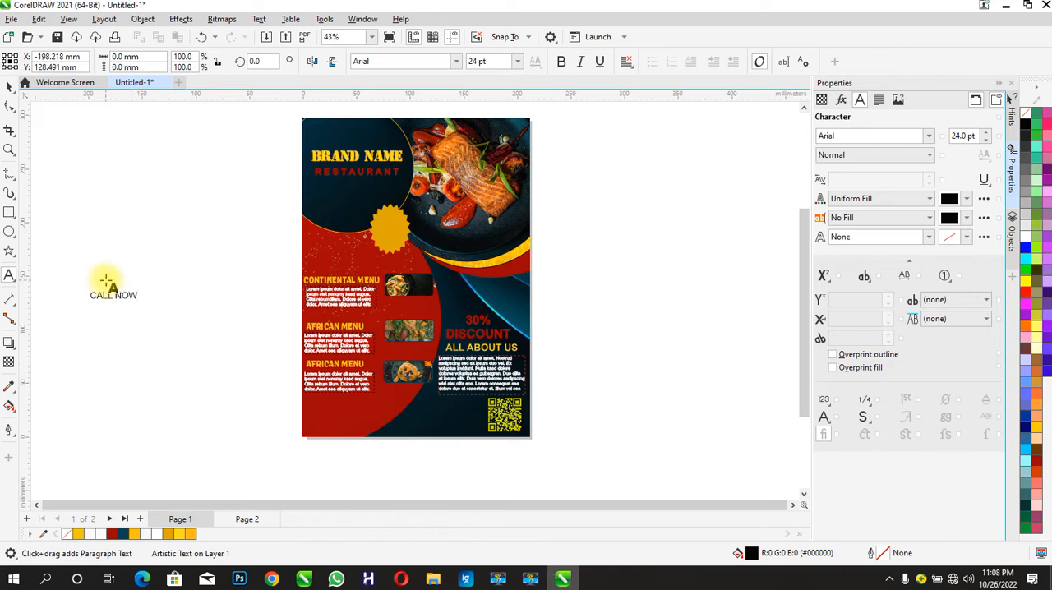
click(9, 85)
drag(117, 288, 348, 436)
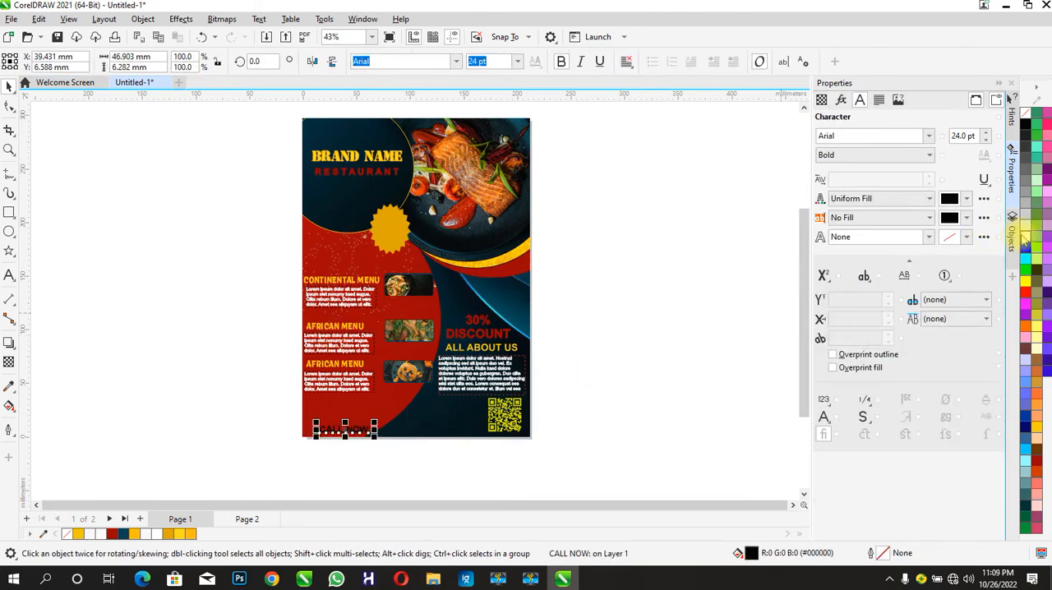
- Fill CALL NOW: with white and give it a 0.5 pt near-white outline, #FFFCFC
click(929, 236)
click(896, 266)
click(953, 236)
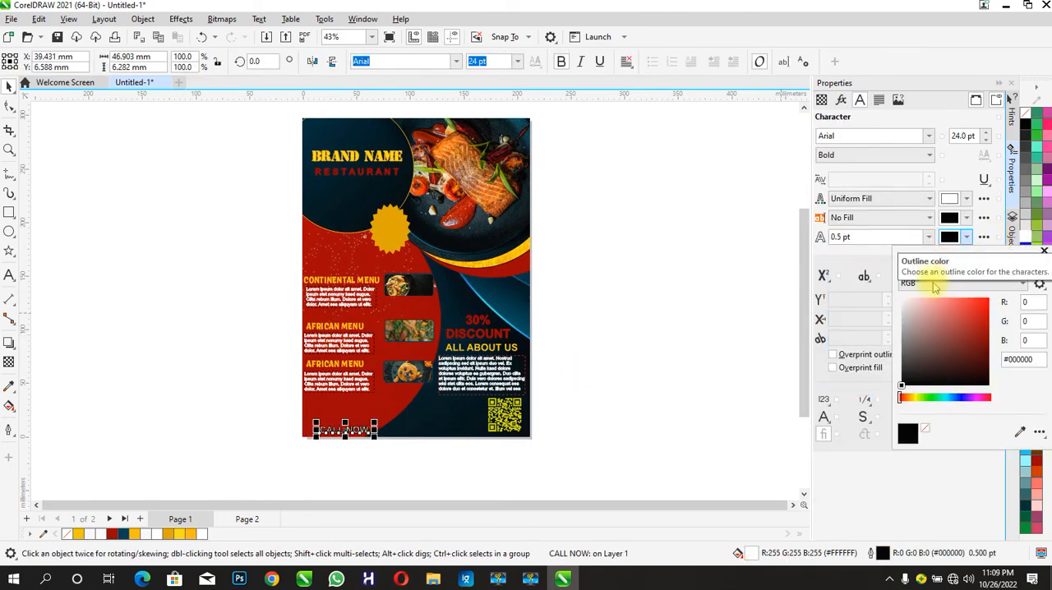
click(903, 302)
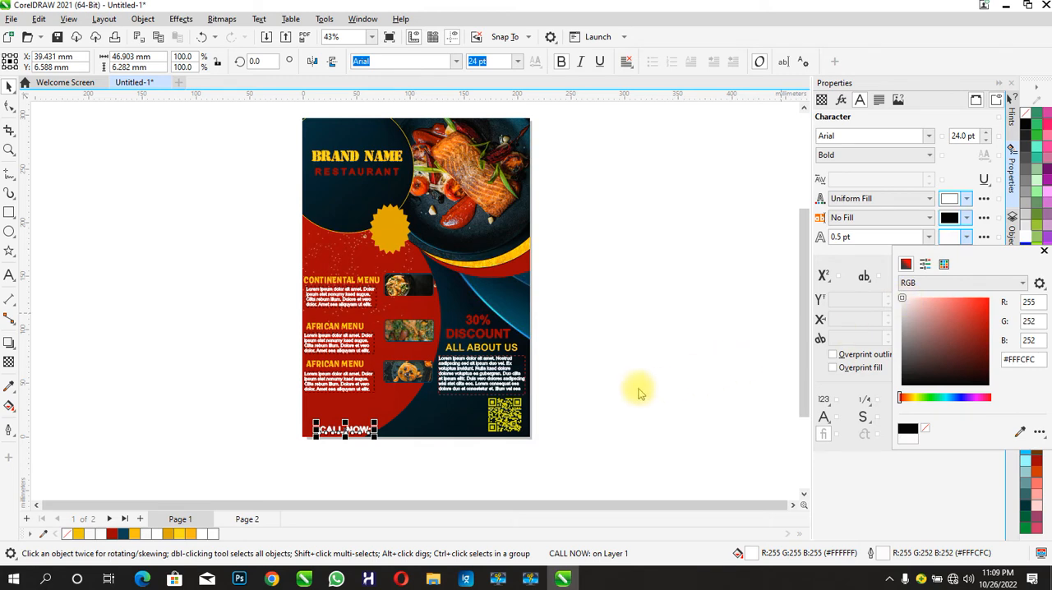
click(605, 406)
click(294, 427)
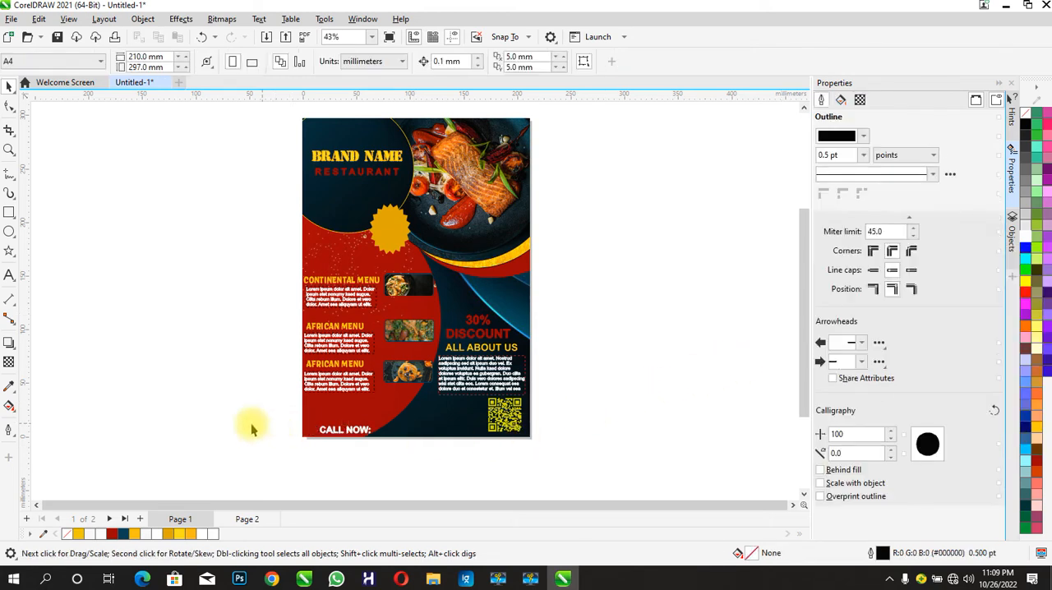
- Add the contact phone number as artistic text and place it beside CALL NOW: at the flyer's bottom
click(9, 275)
click(145, 301)
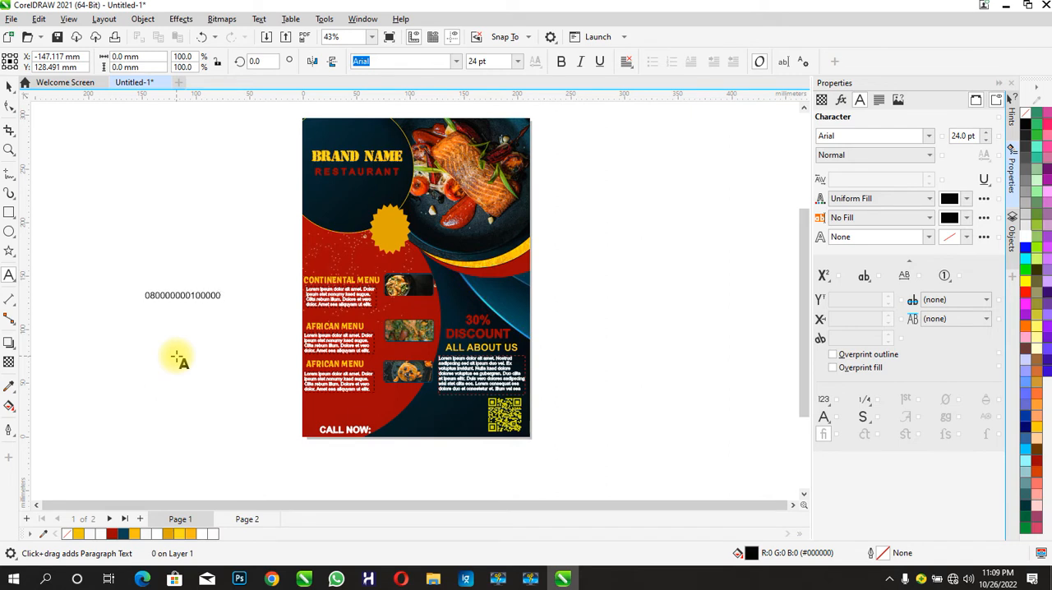
text(080000000100000)
click(9, 86)
drag(153, 289, 424, 434)
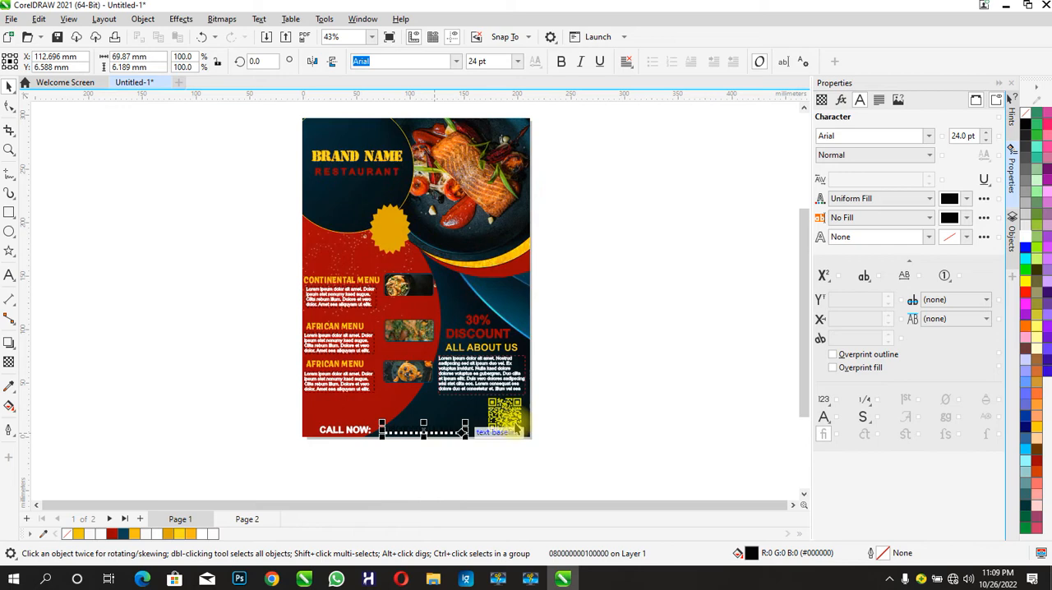
- Give the phone number a 0.5 pt outline in the yellow #FFDE1E sampled from the curved band
click(929, 237)
click(876, 271)
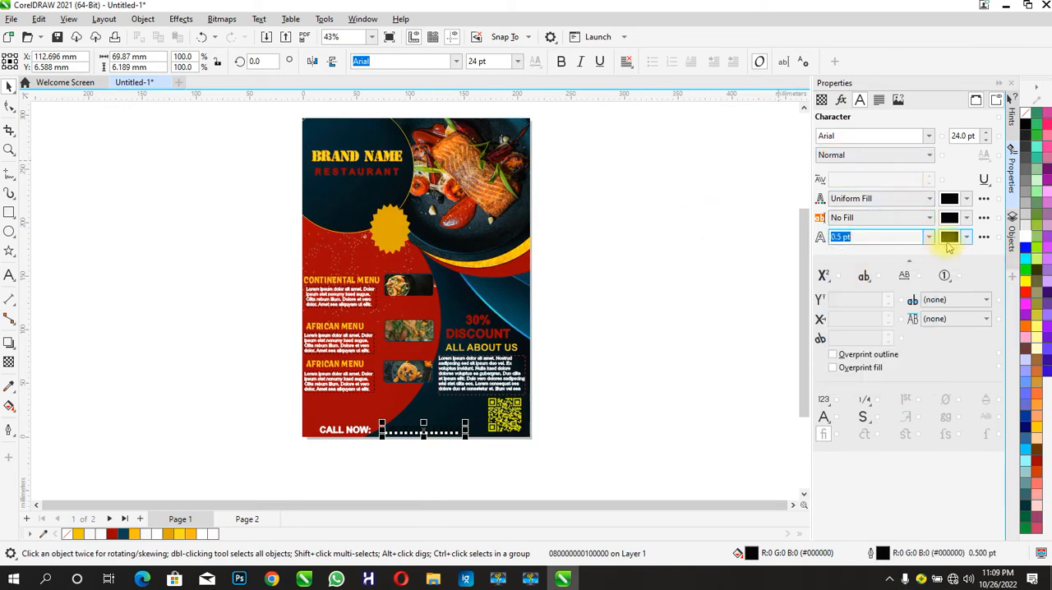
click(949, 236)
click(1019, 431)
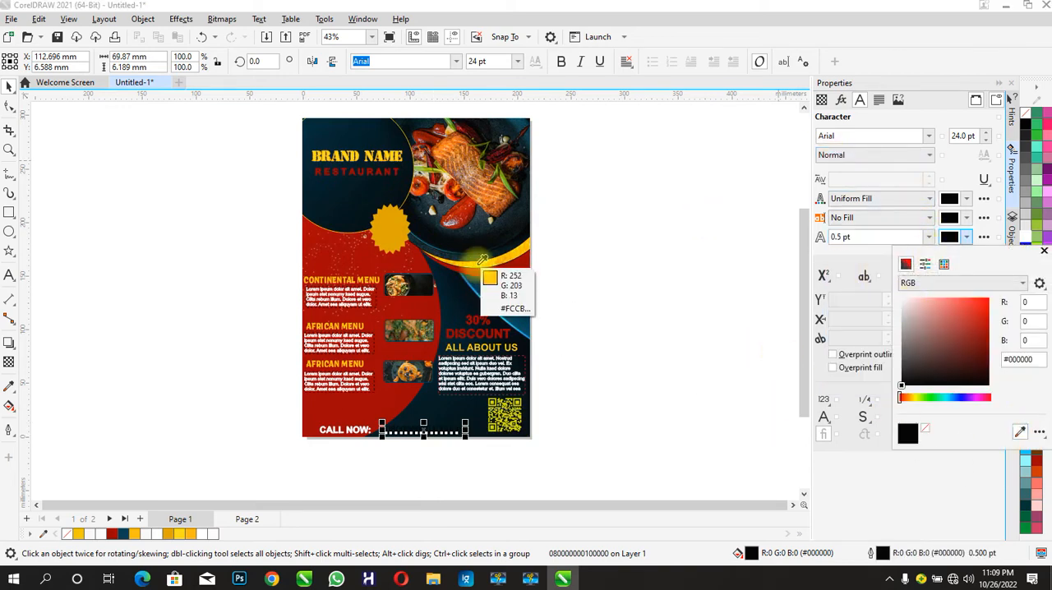
click(481, 262)
- Fill the phone number with the orange-yellow #ECAF00 sampled from the flyer
click(949, 198)
click(948, 198)
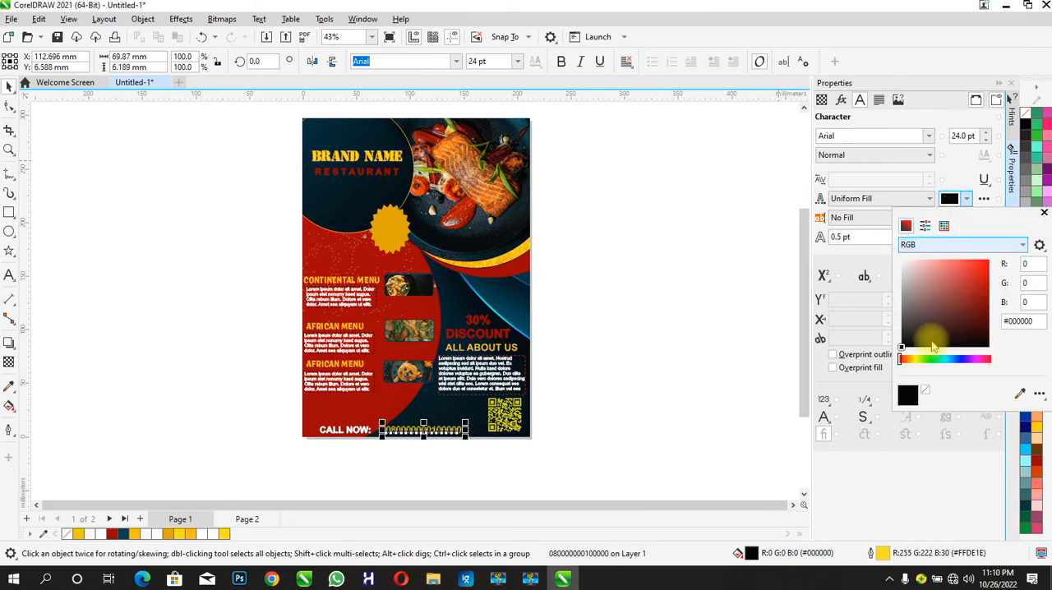
click(1020, 394)
click(473, 254)
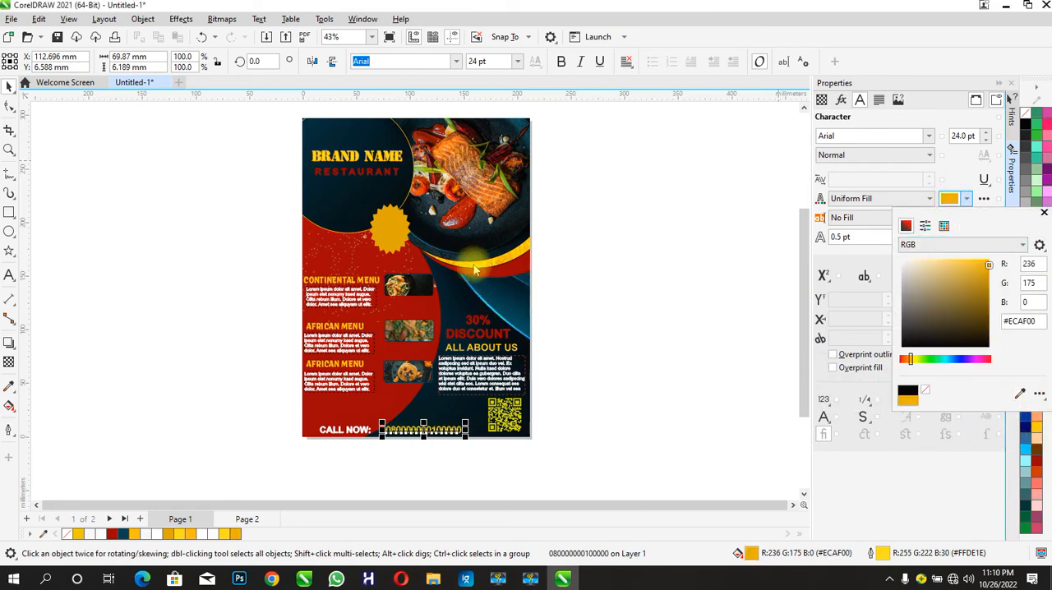
click(233, 377)
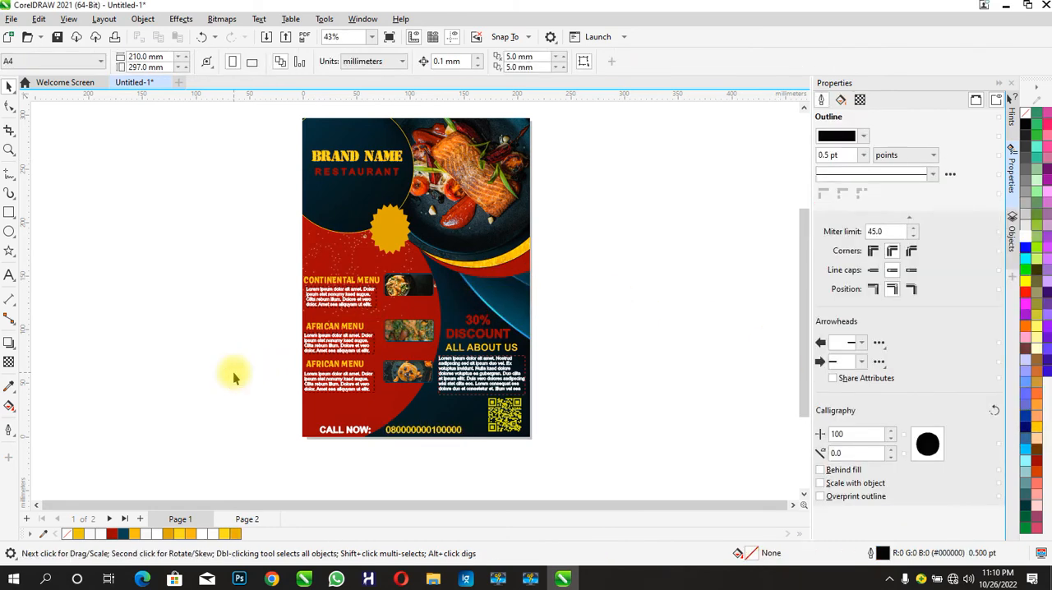
- Add the three-line artistic text "NEW MENU SPECIAL" beside the page, checking the page 2 reference, and make it bold and centre-aligned
click(9, 275)
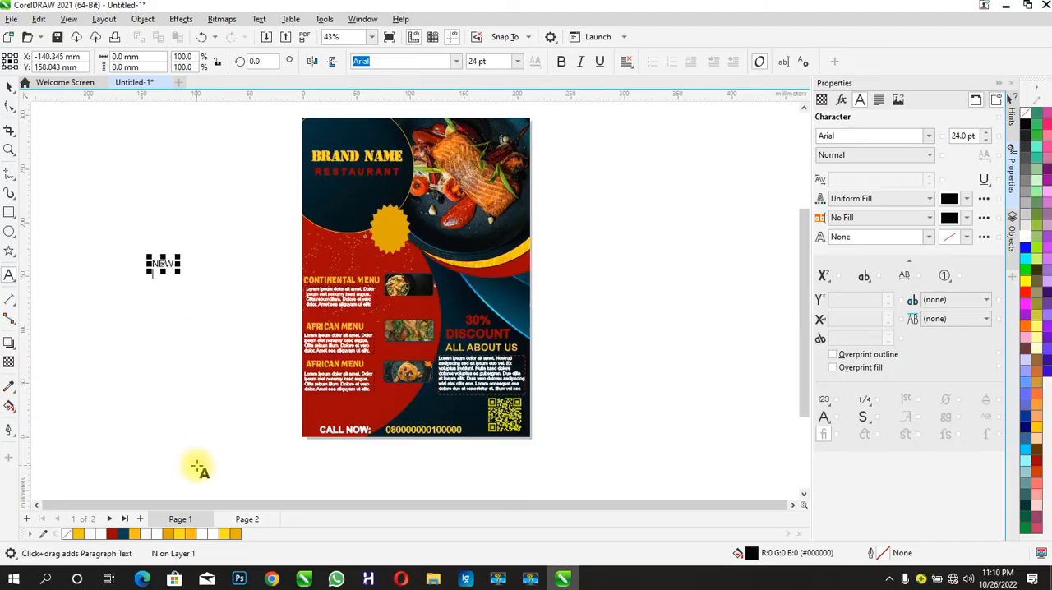
click(245, 519)
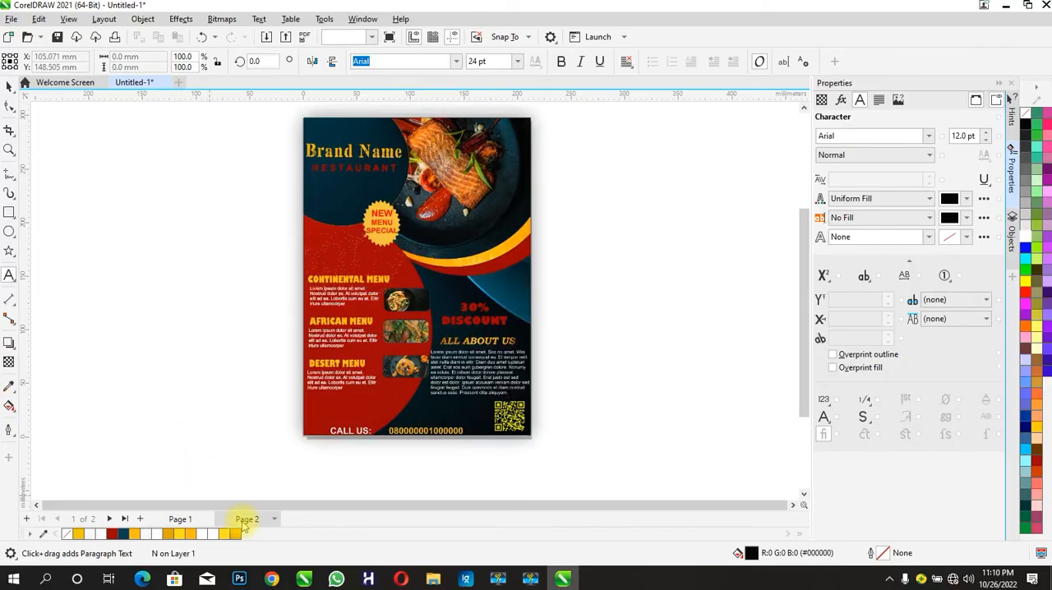
click(190, 519)
click(171, 266)
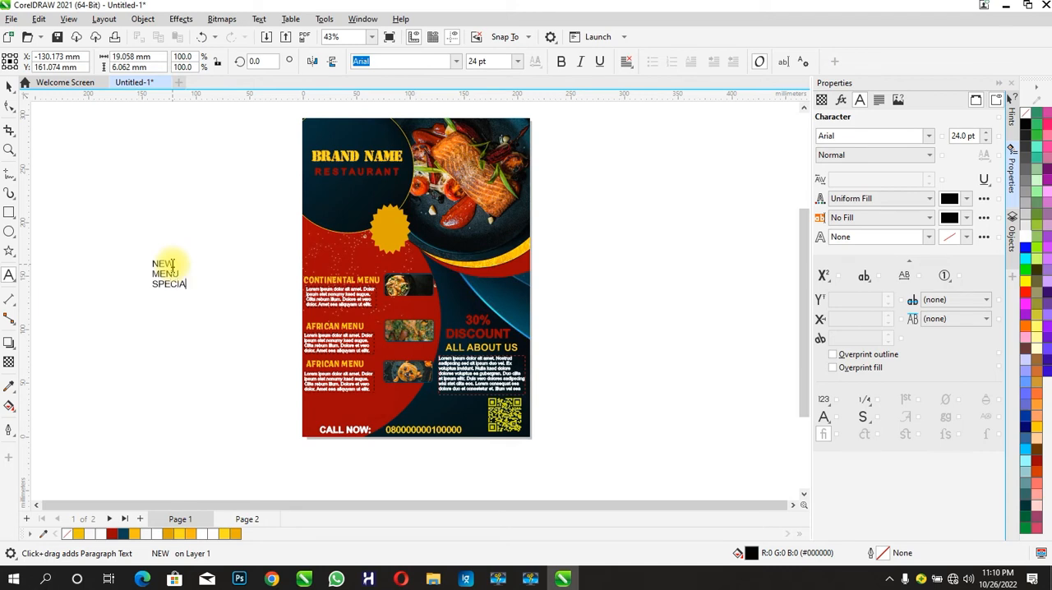
click(9, 86)
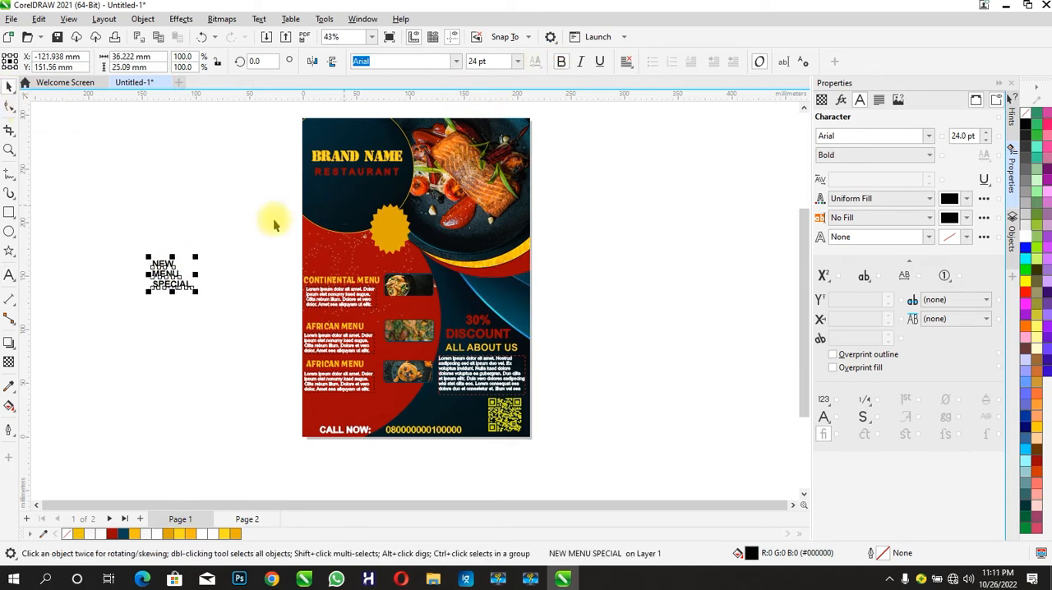
click(9, 275)
key(ctrl+e)
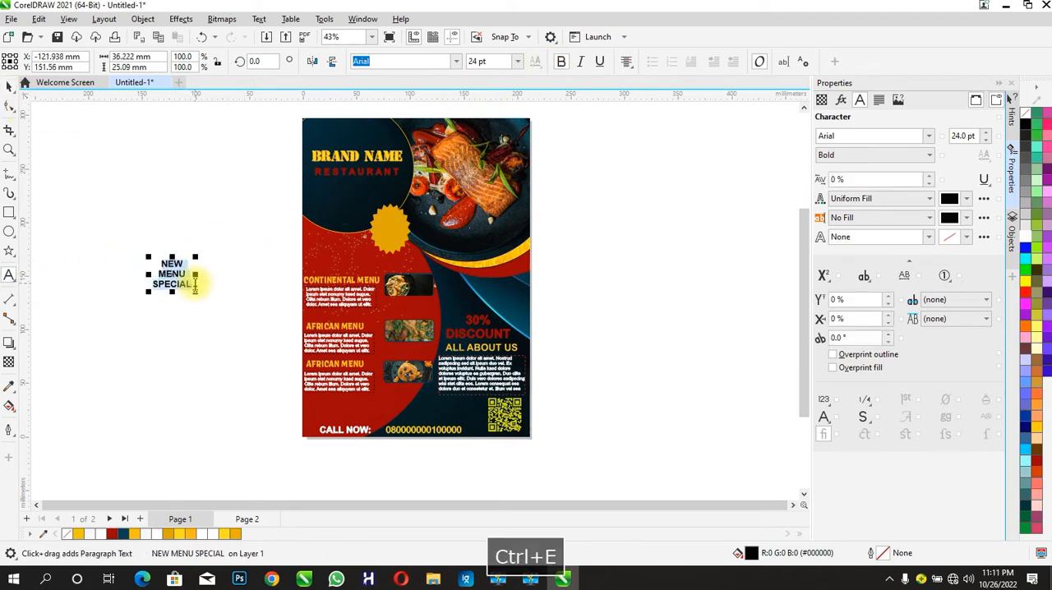
click(9, 85)
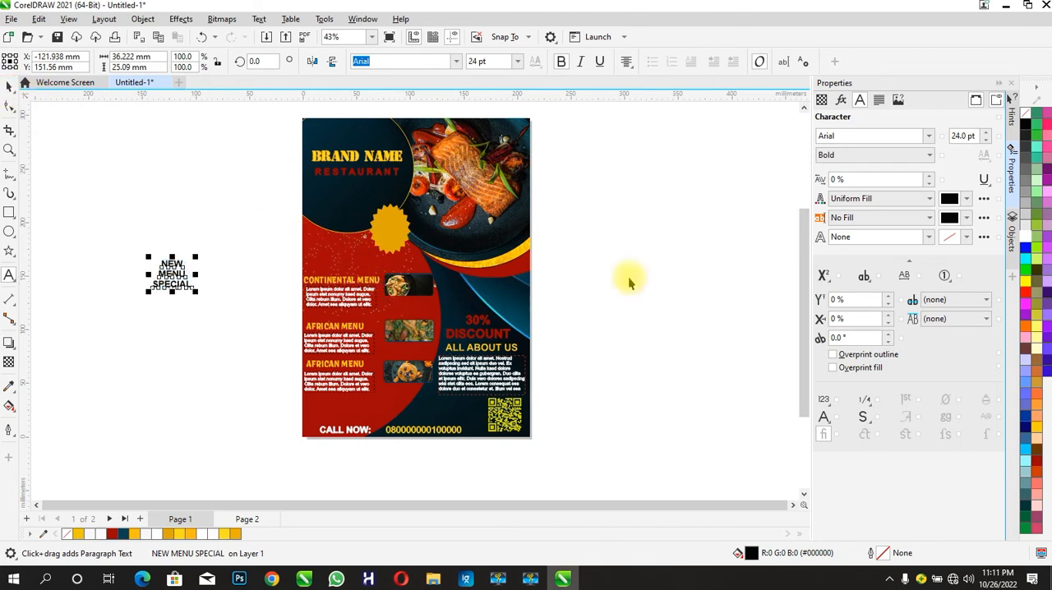
- Fill NEW MENU SPECIAL with the sampled dark red #970100 and fit it inside the star badge at about 19 pt
click(950, 200)
click(1019, 394)
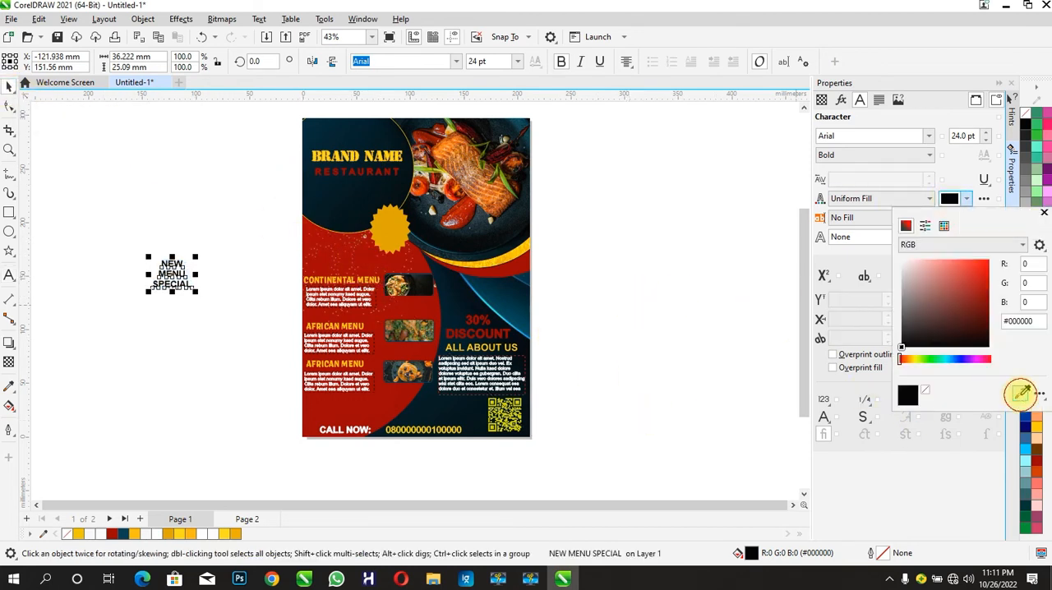
click(299, 276)
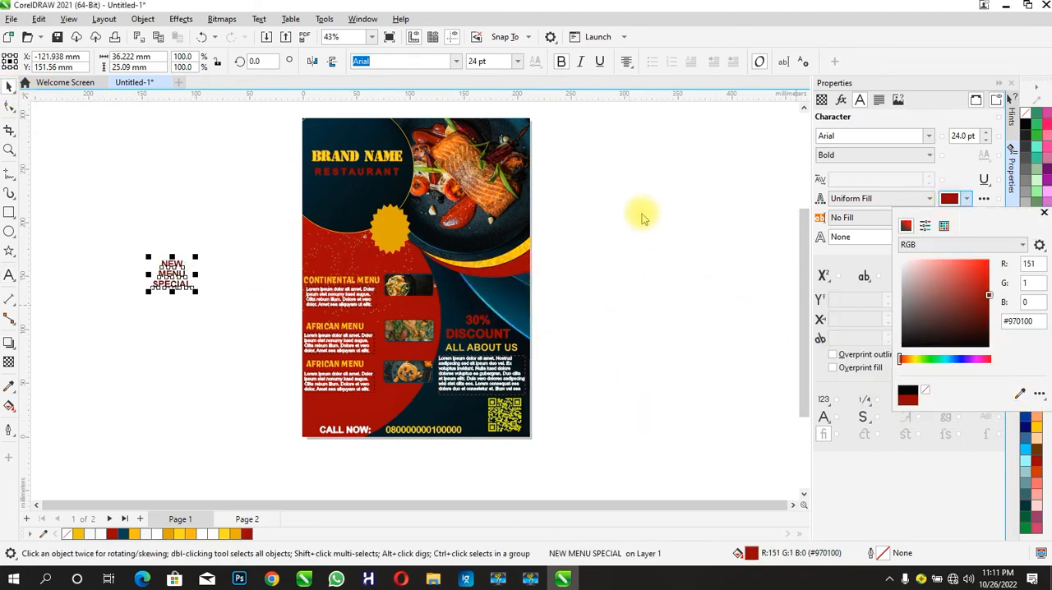
drag(172, 274, 393, 231)
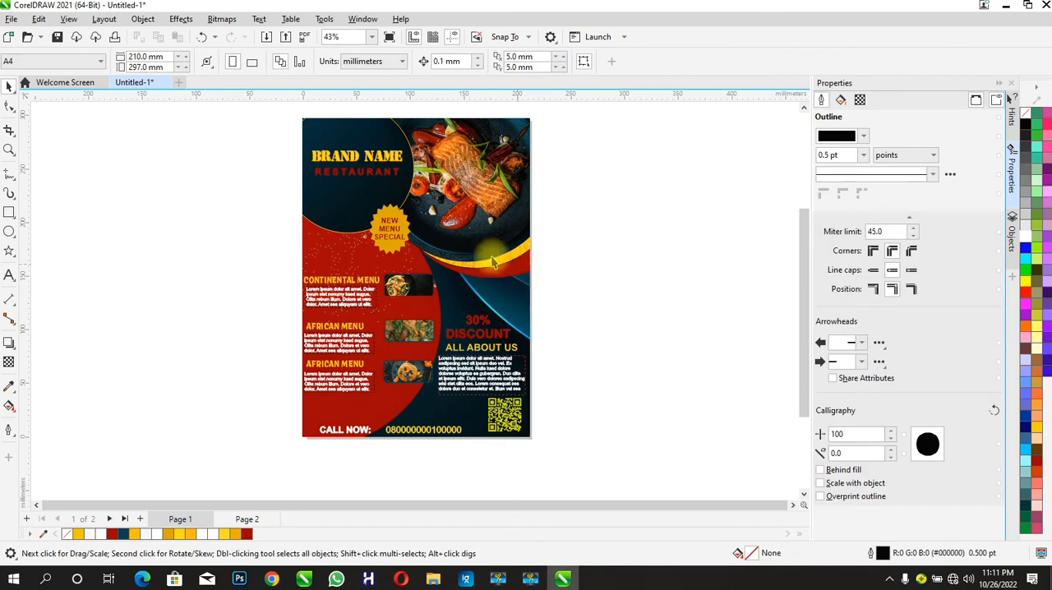
- Give the NEW MENU SPECIAL text a 0.5 pt outline in the dark red sampled from the curve below the yellow band
click(929, 237)
click(878, 275)
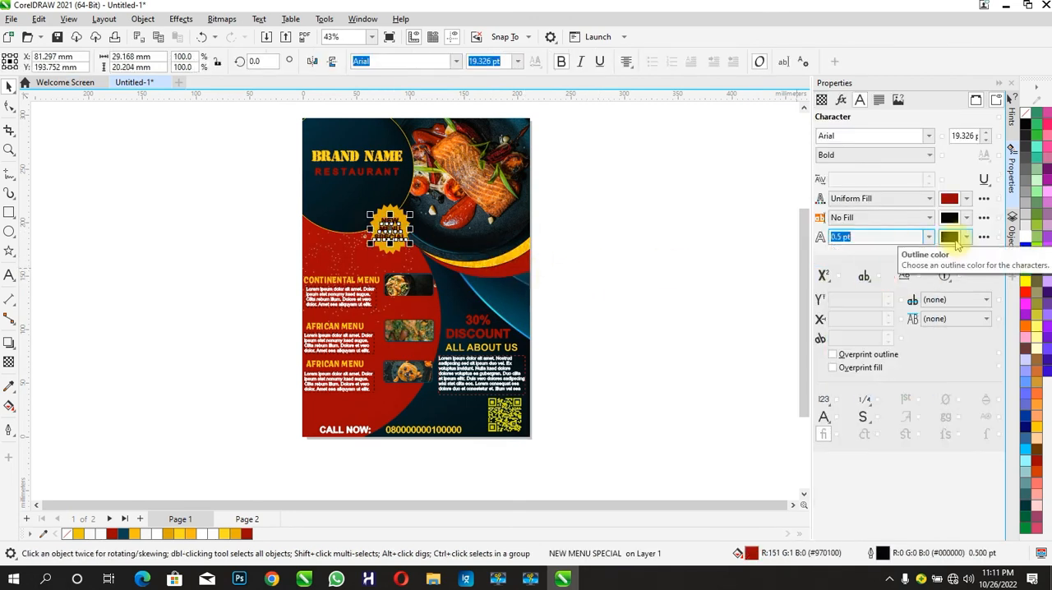
click(950, 236)
click(1021, 432)
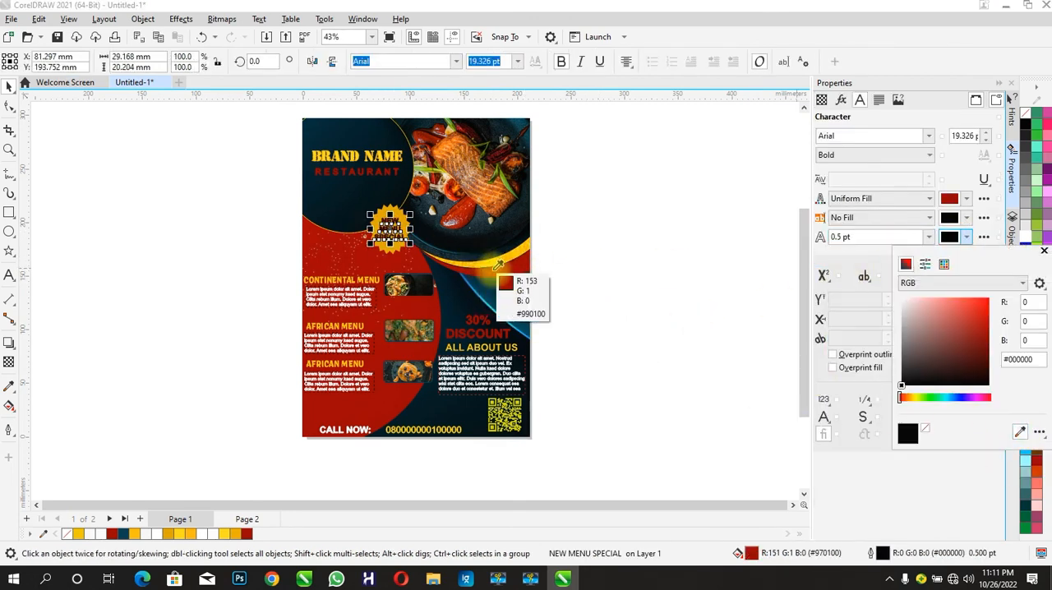
click(483, 272)
click(294, 255)
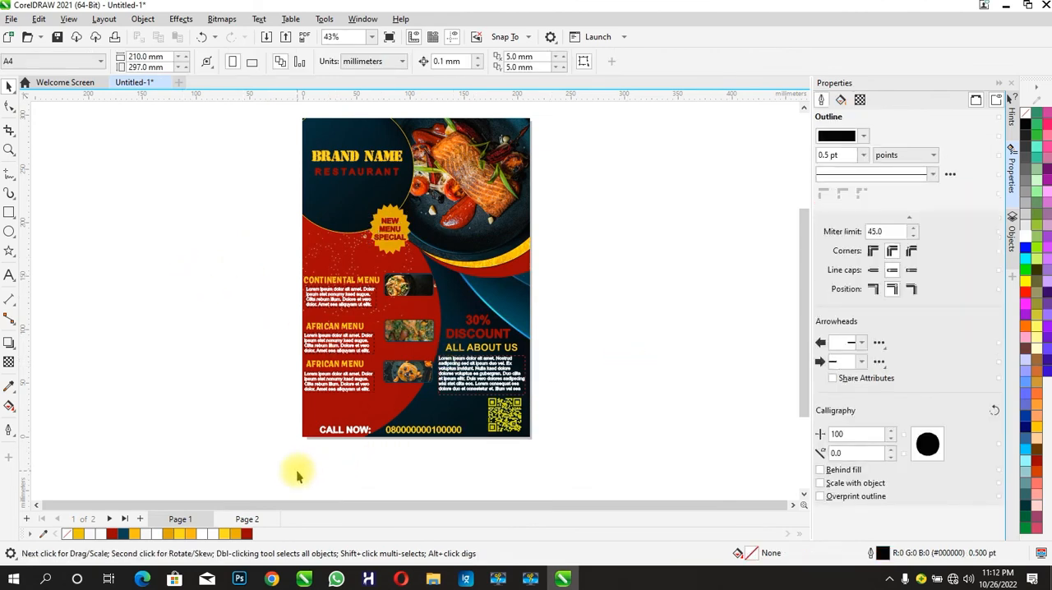
- Check the page 2 reference, select all flyer objects on page 1 and apply a drop shadow across the flyer from left edge to right edge
click(245, 520)
click(178, 520)
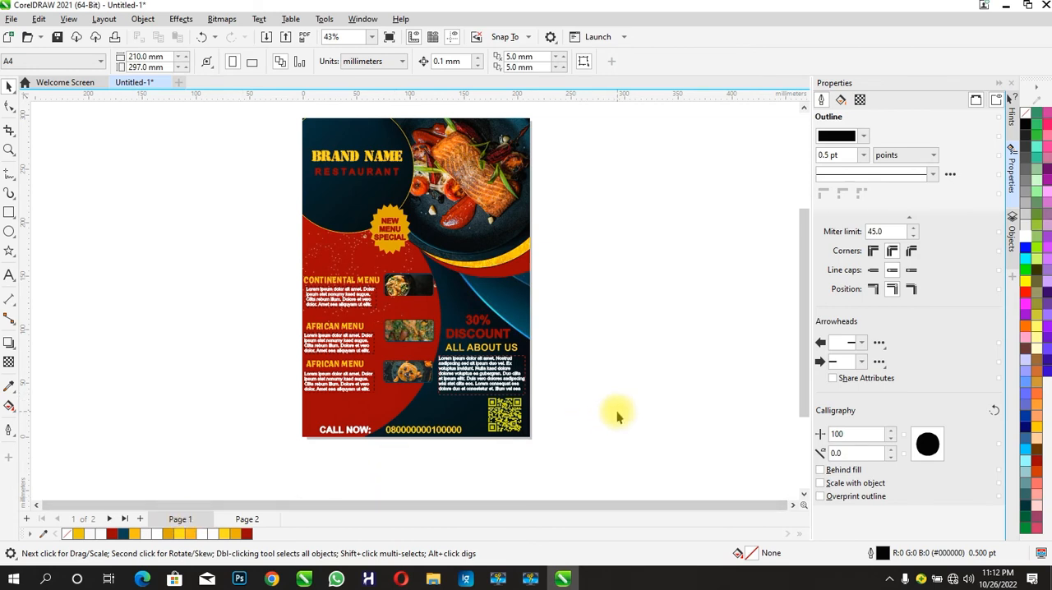
drag(293, 106, 542, 456)
click(9, 342)
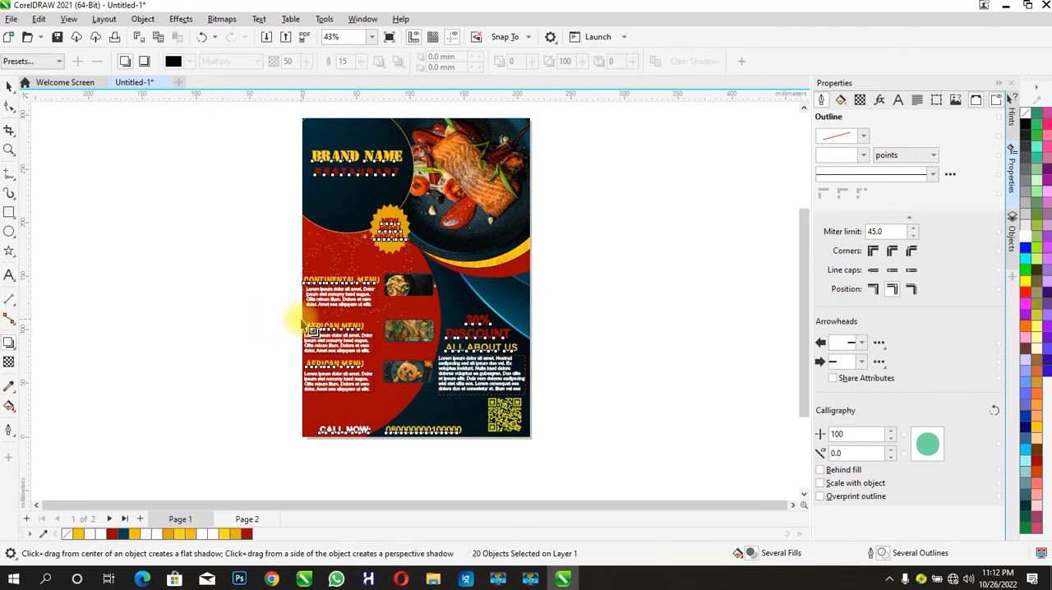
drag(302, 278, 531, 273)
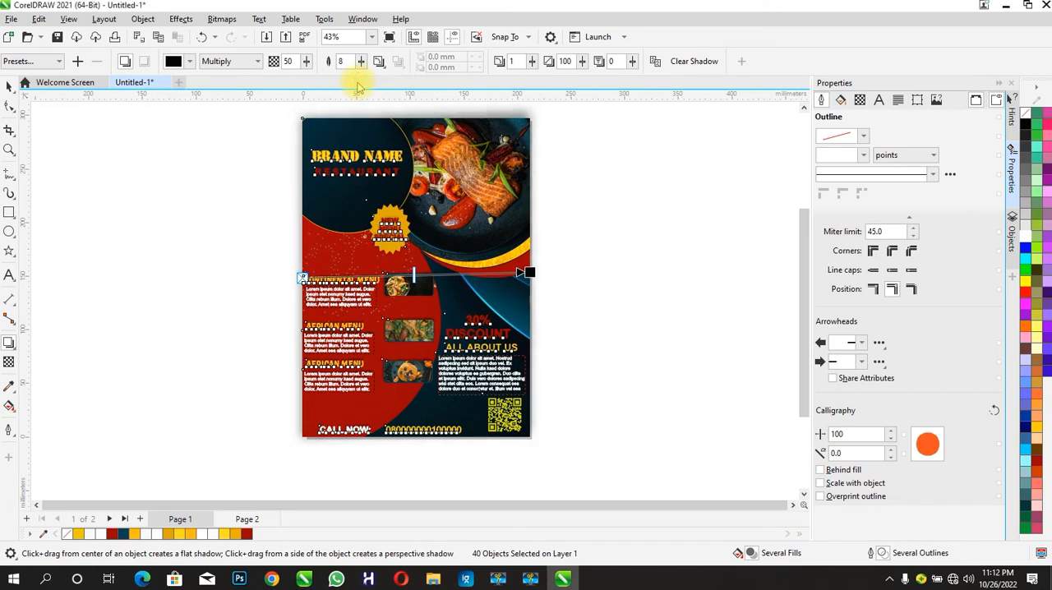
click(8, 87)
click(189, 228)
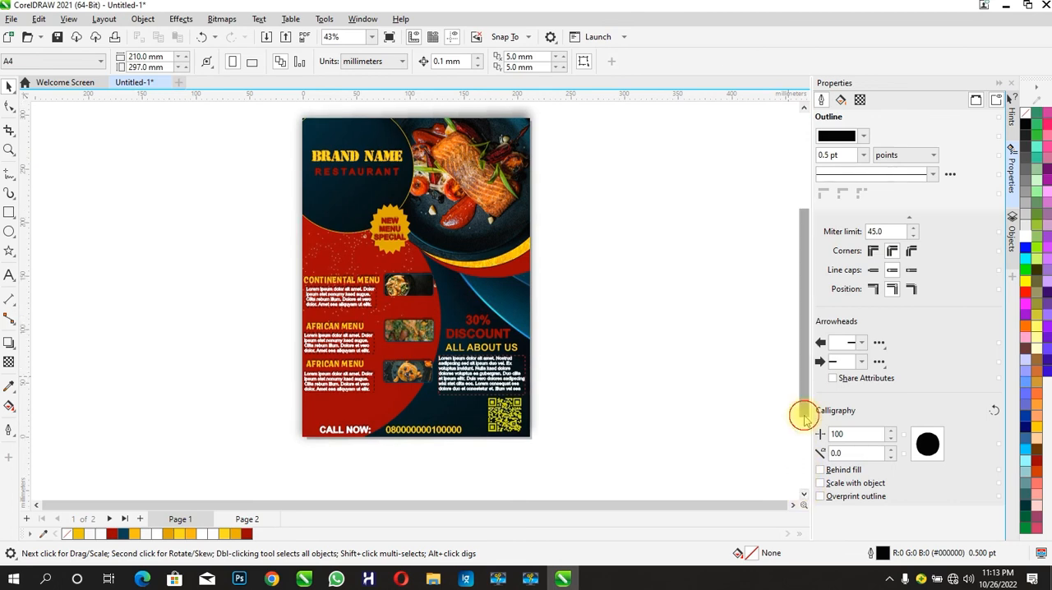
- Set up an export of the flyer to the Desktop as RESTAURANT FLYER in PNG - Portable Network Graphics format
scroll(806, 411, up, 1)
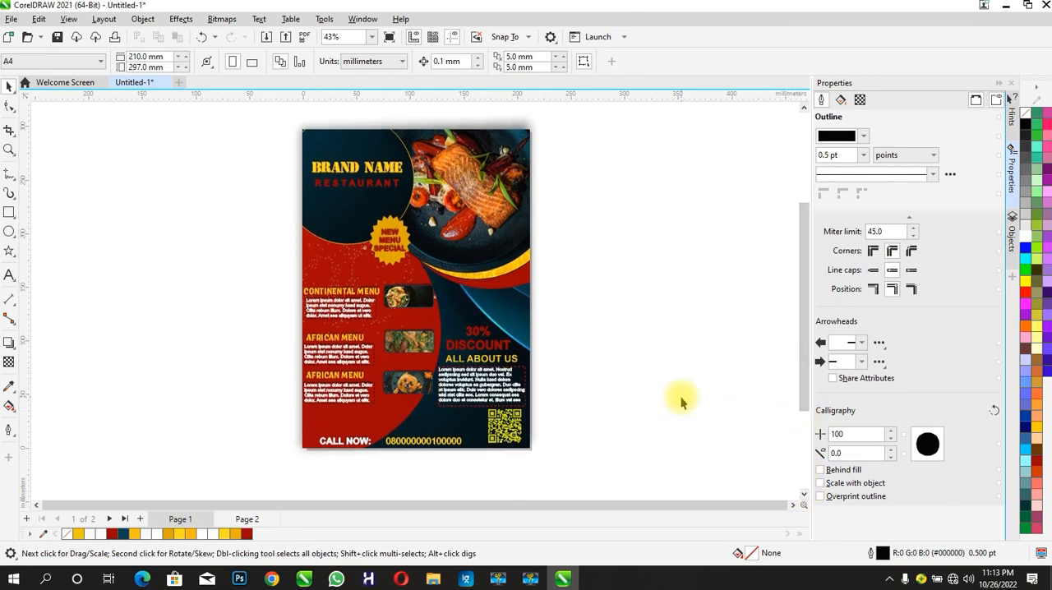
key(ctrl+e)
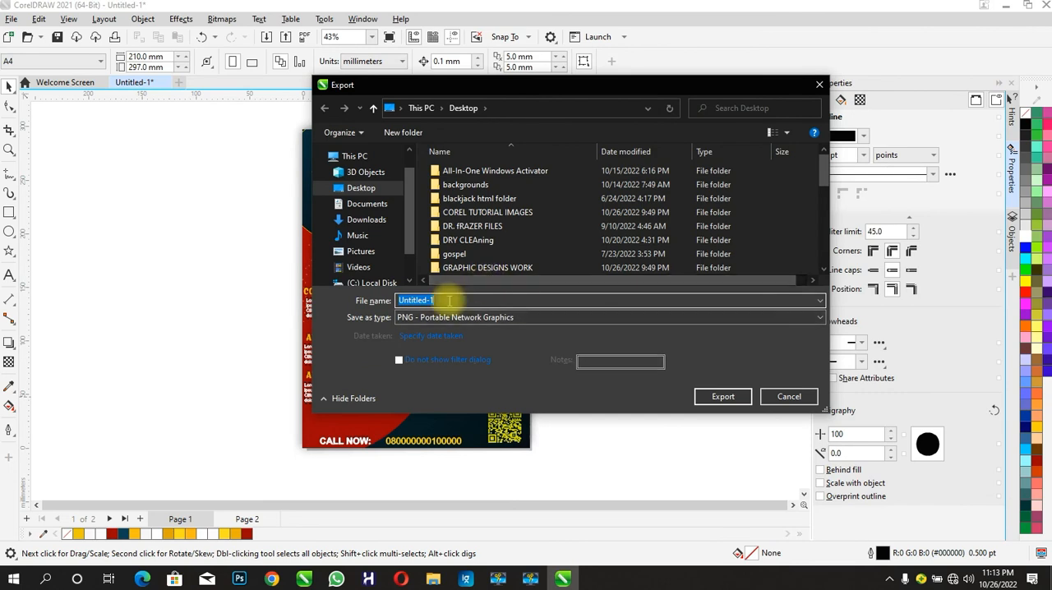
text(RESTAURANT FLYER)
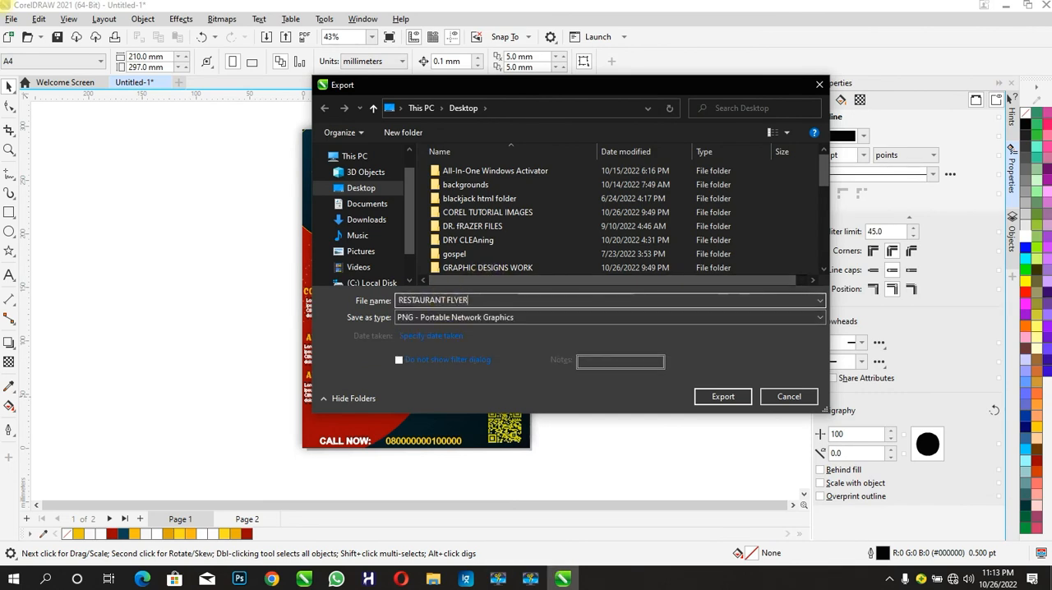
click(498, 319)
click(471, 15)
click(498, 318)
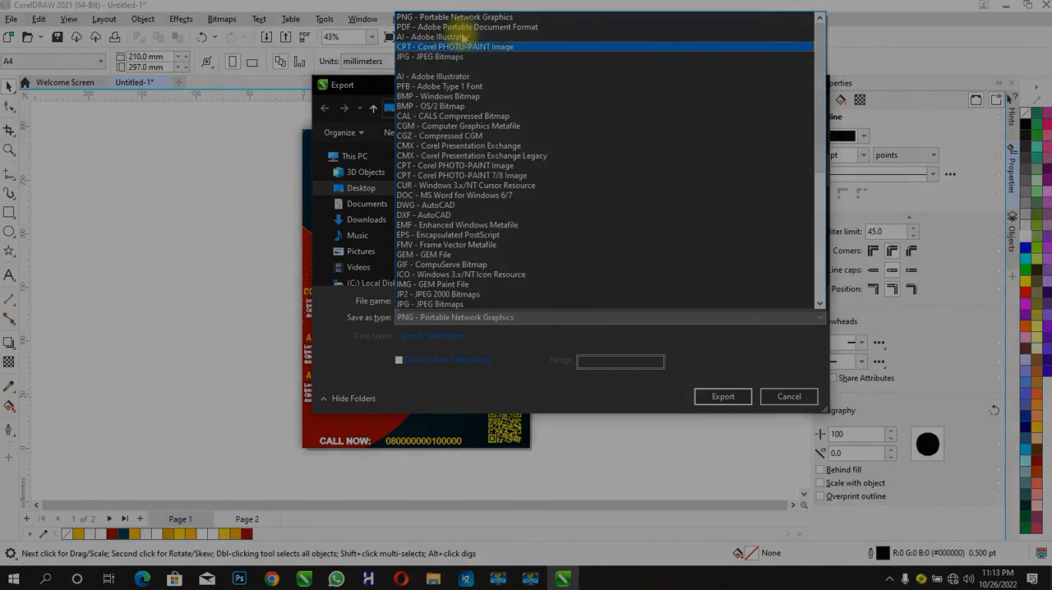
click(465, 17)
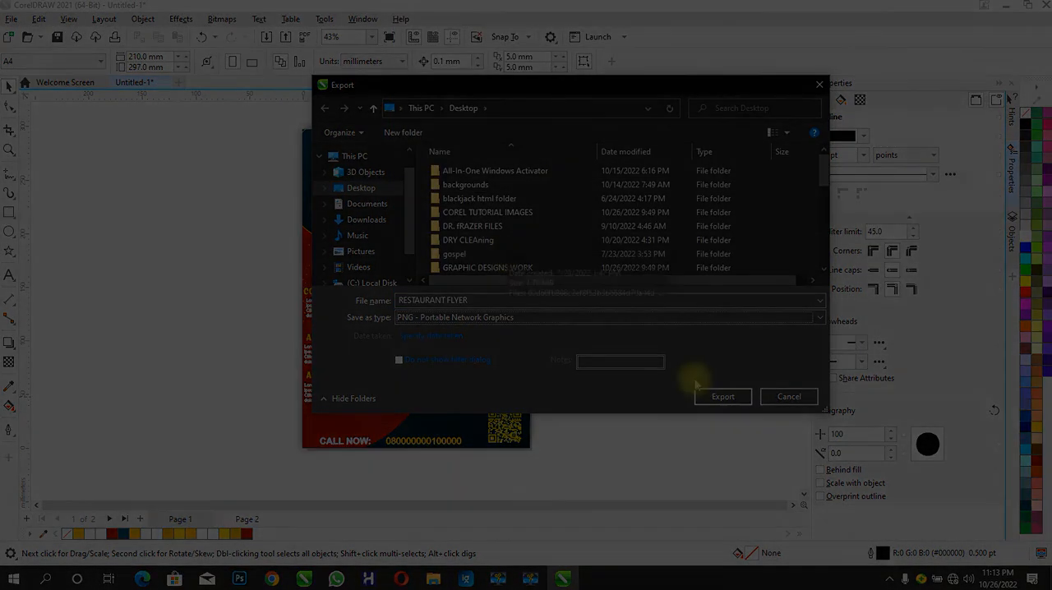